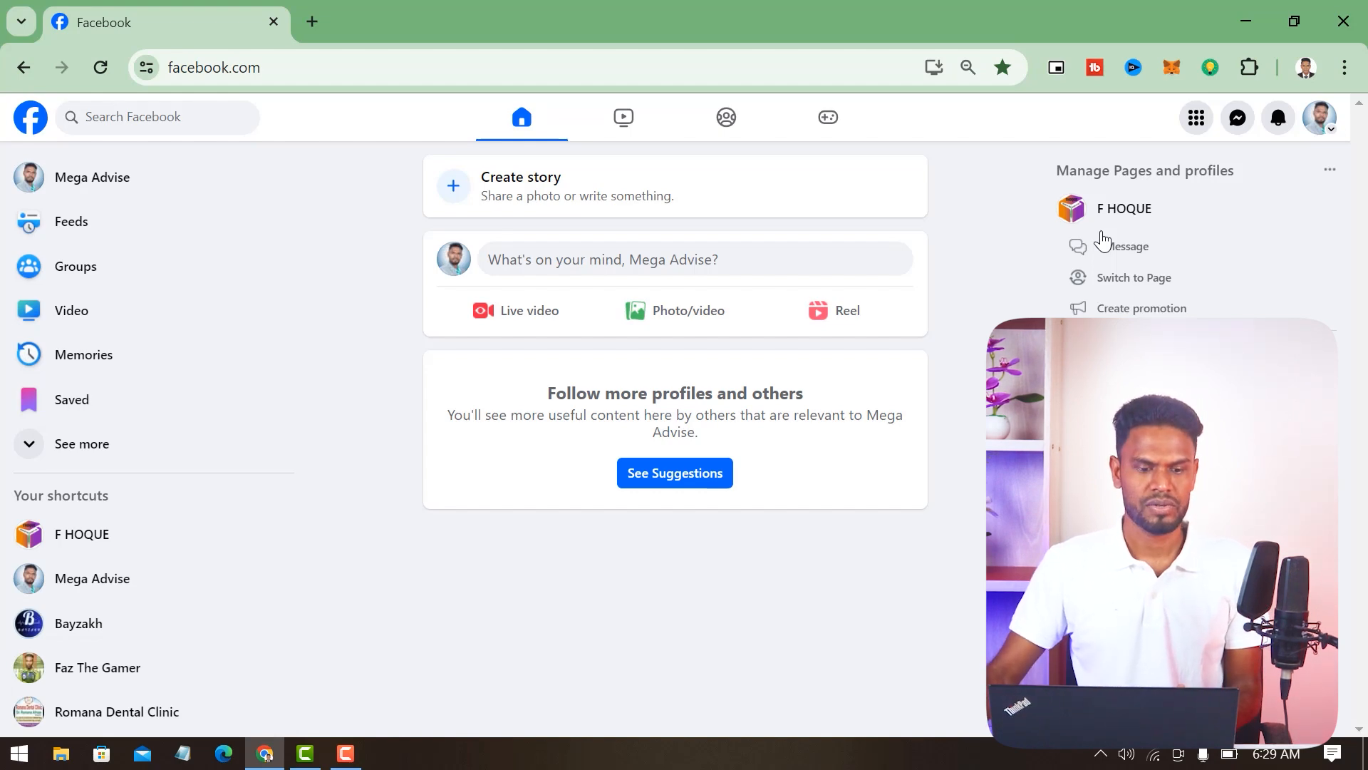
Step: Open the Mega Advise page and start creating a new ad for it
{"action": "left_click", "coordinate": [85, 194]}
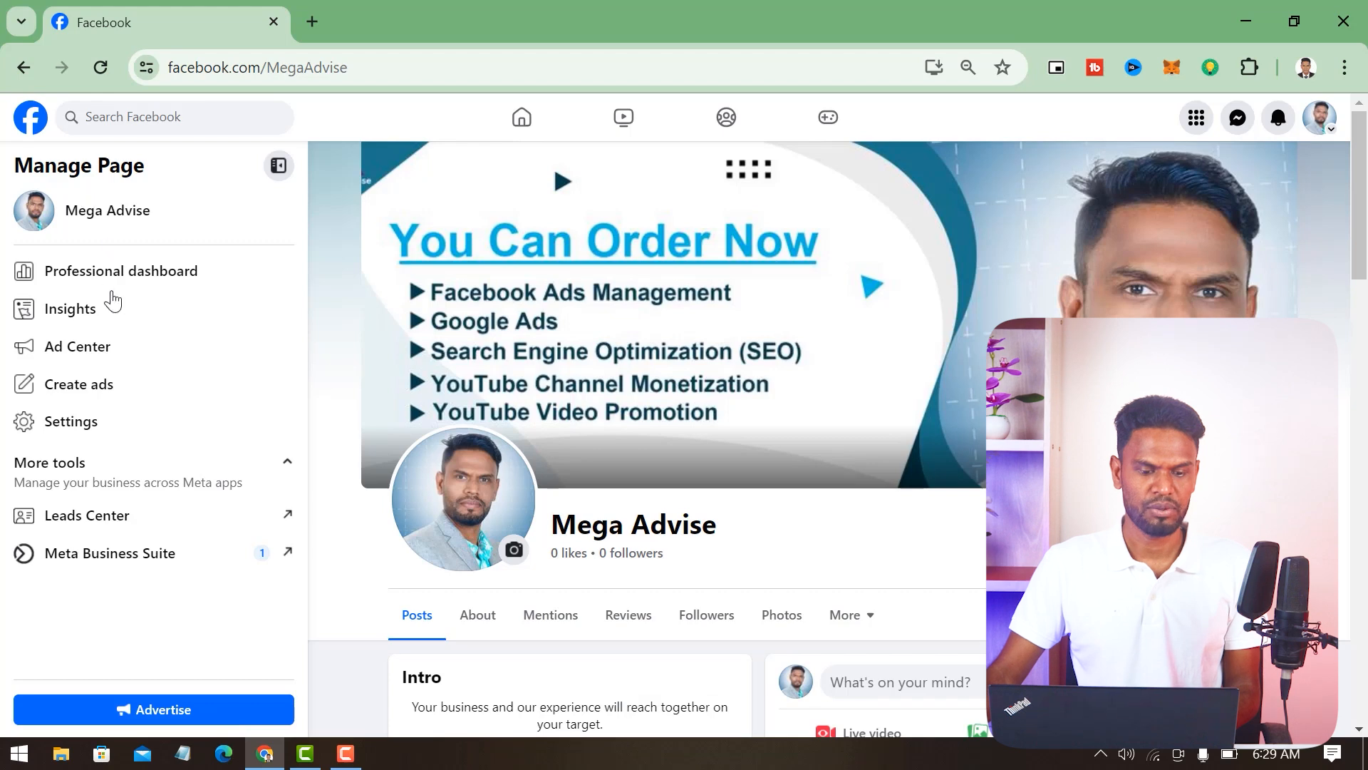
{"action": "left_click", "coordinate": [109, 389]}
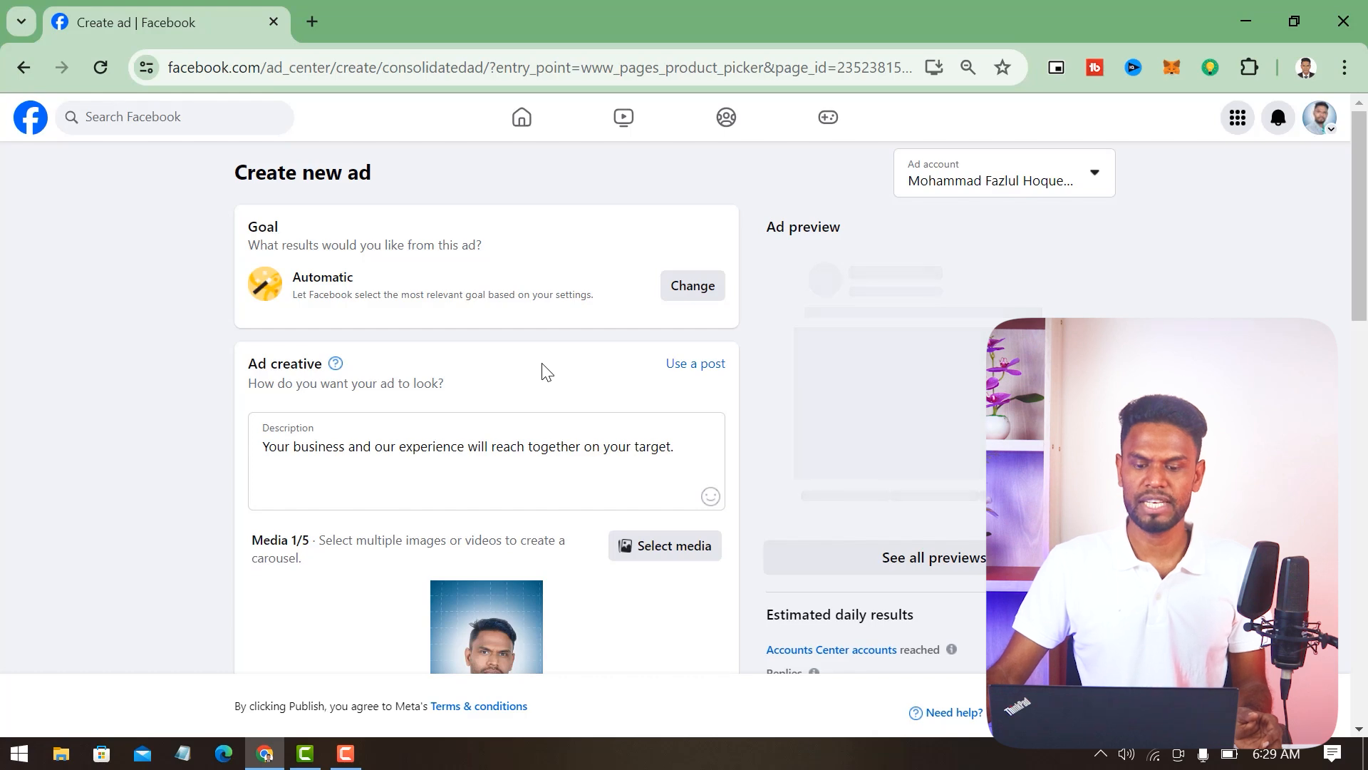
{"action": "left_click", "coordinate": [688, 292]}
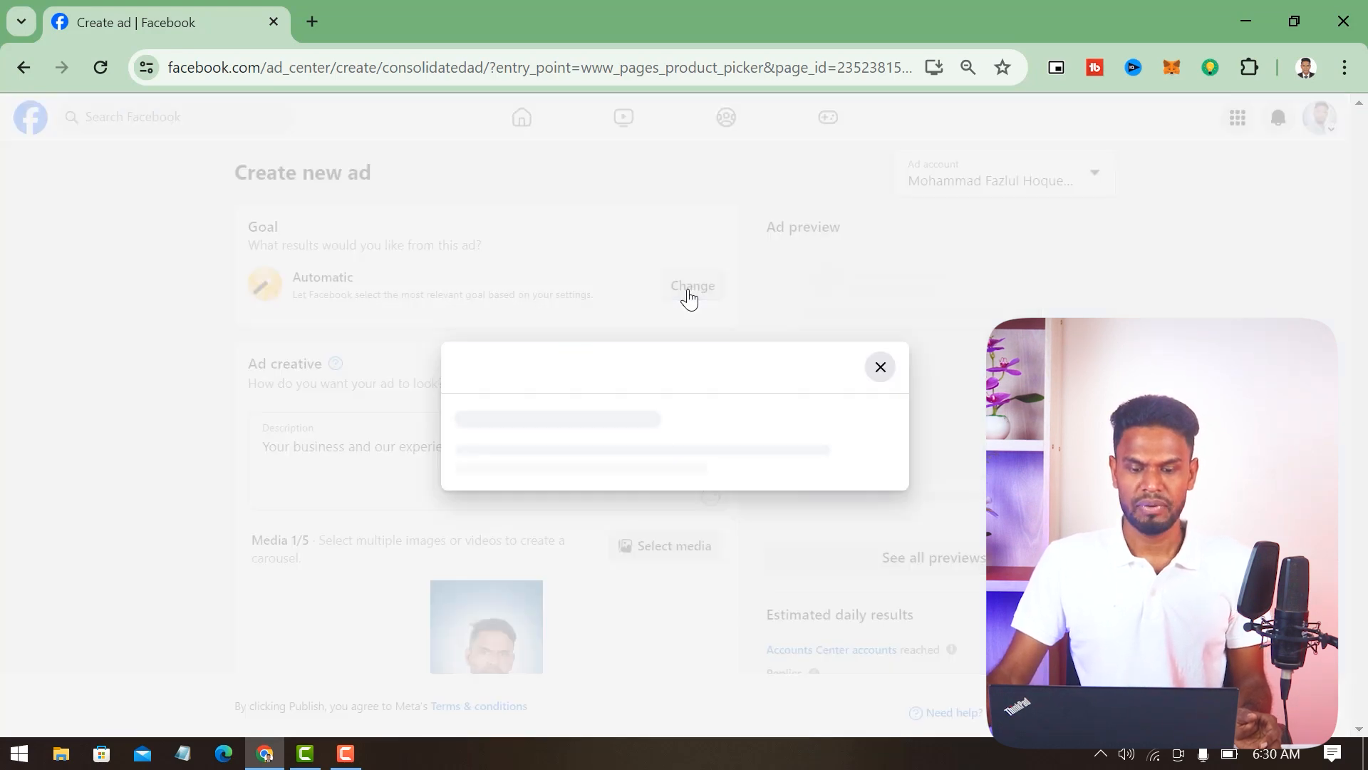
{"action": "scroll", "coordinate": [678, 336], "scroll_direction": "down", "scroll_amount": 3}
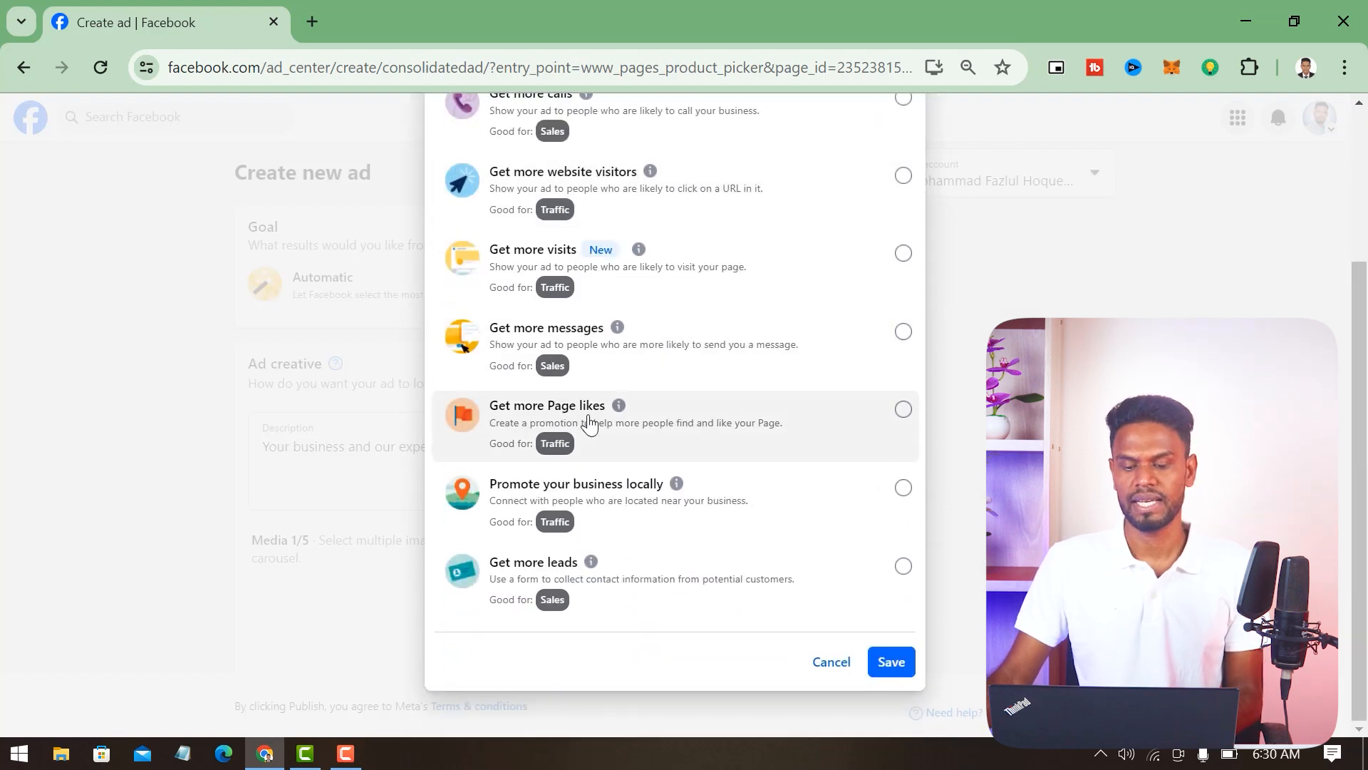
{"action": "left_click", "coordinate": [817, 663]}
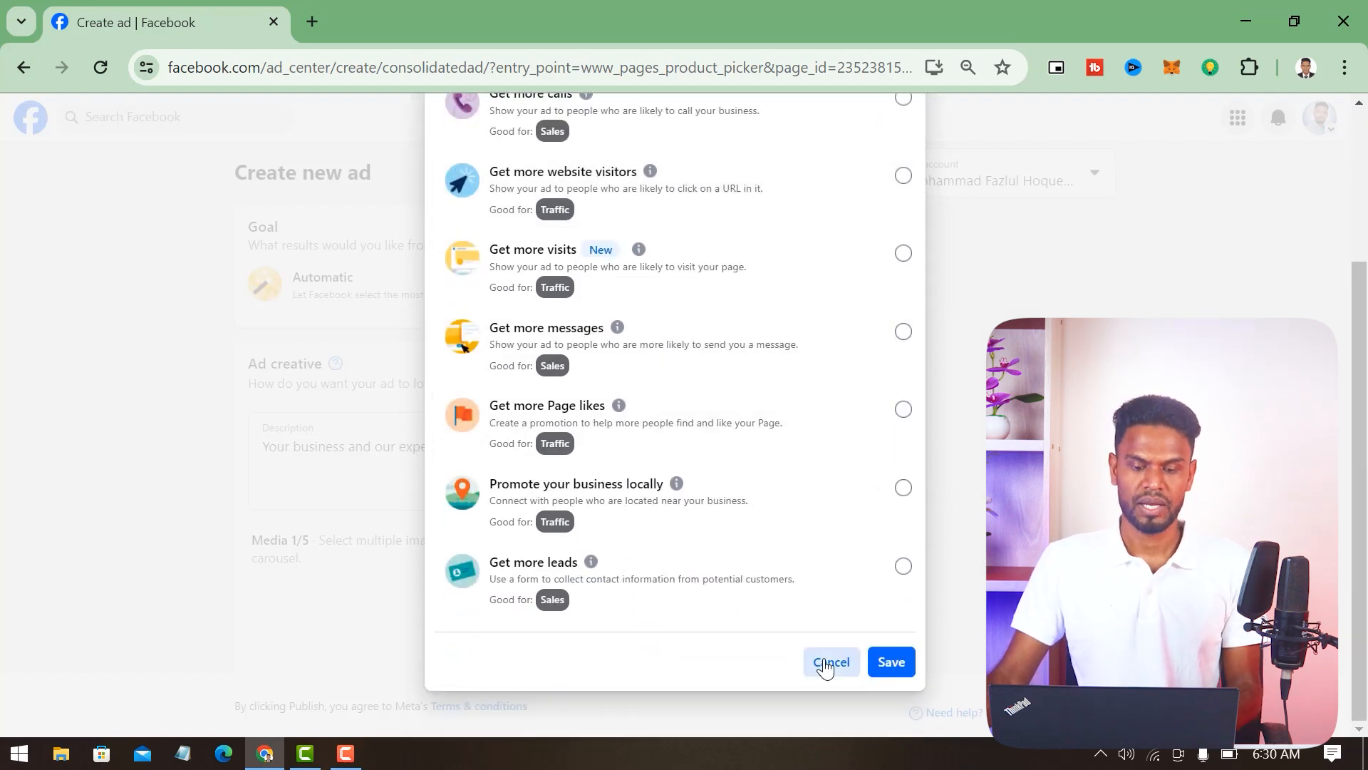
Step: Replace the ad's portrait image with the 1920 x 1080 Facebook Ads, Google Ads and SEO image from the ad account media
{"action": "scroll", "coordinate": [498, 424], "scroll_direction": "down", "scroll_amount": 3}
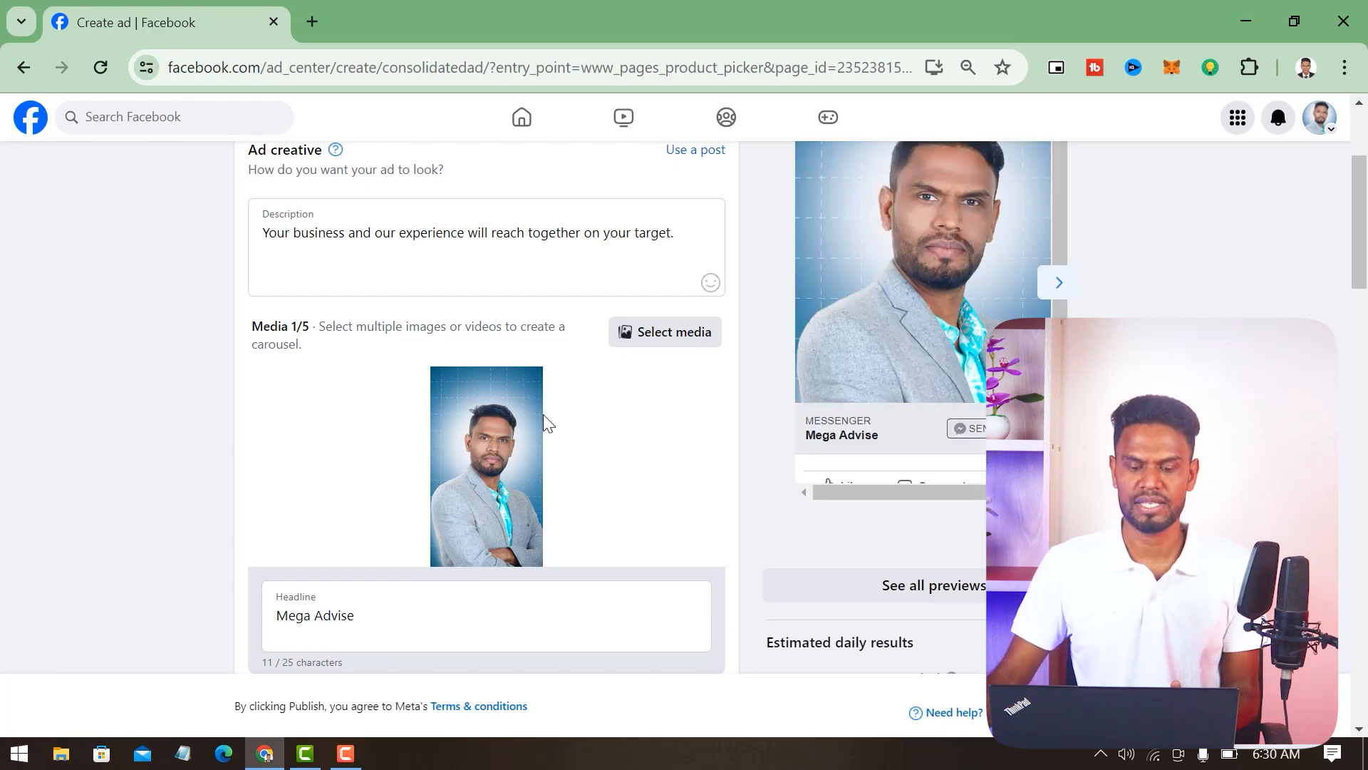
{"action": "left_click", "coordinate": [672, 340]}
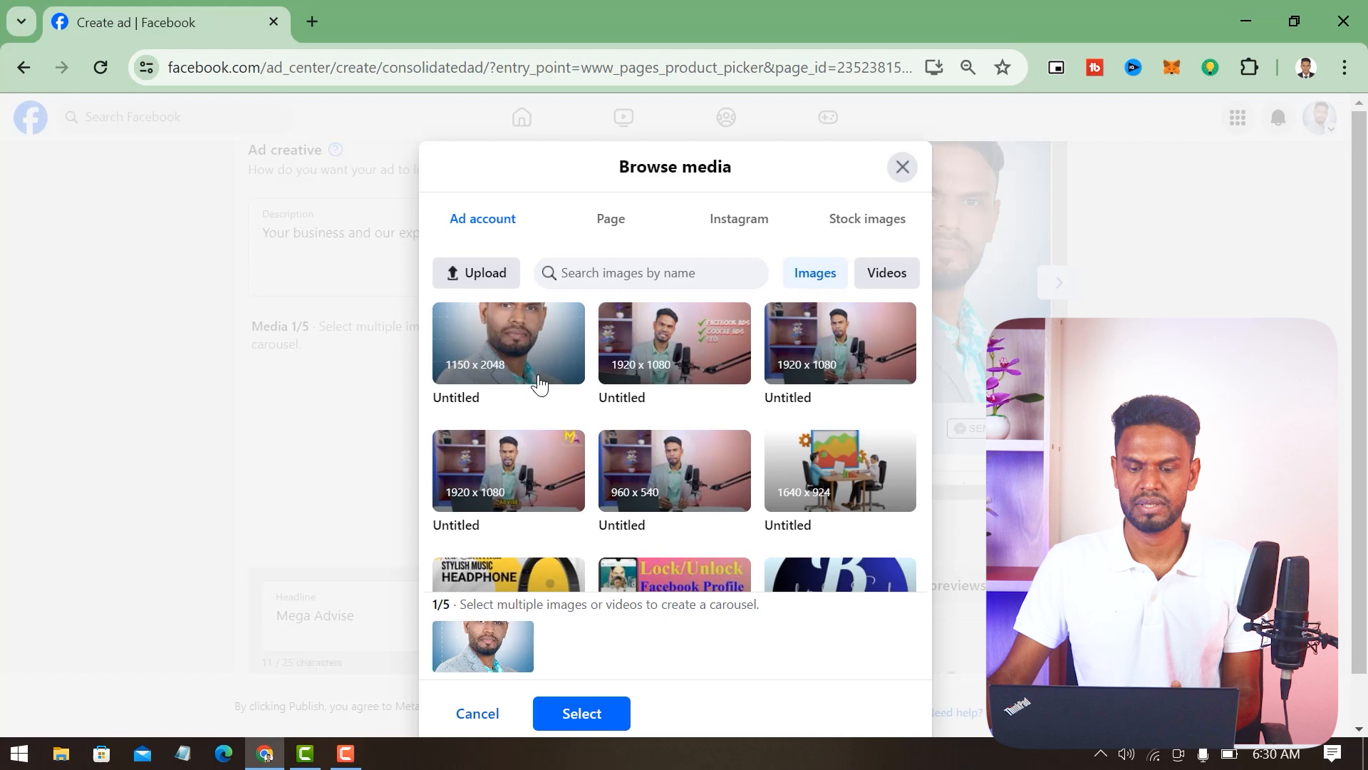
{"action": "left_click", "coordinate": [702, 345]}
{"action": "scroll", "coordinate": [731, 447], "scroll_direction": "down", "scroll_amount": 1}
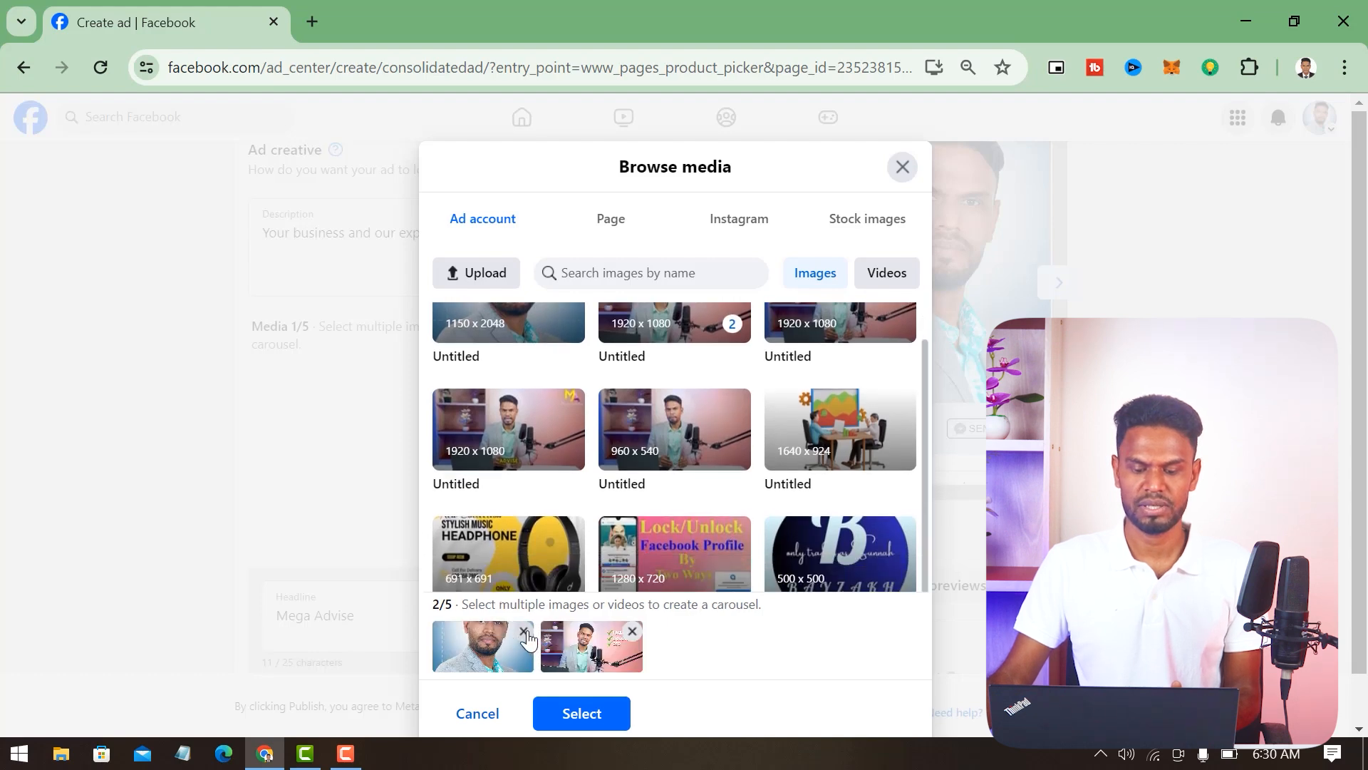
{"action": "left_click", "coordinate": [523, 630]}
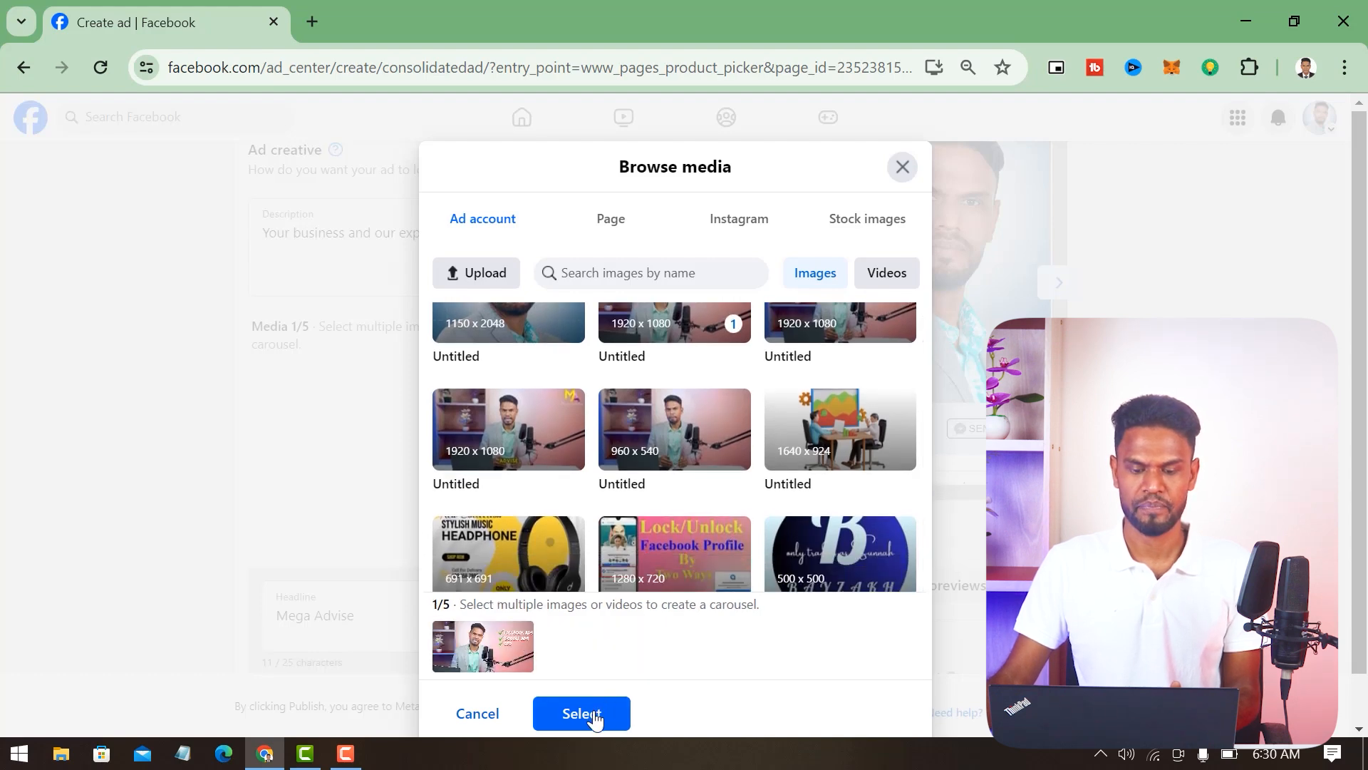
{"action": "left_click", "coordinate": [582, 713]}
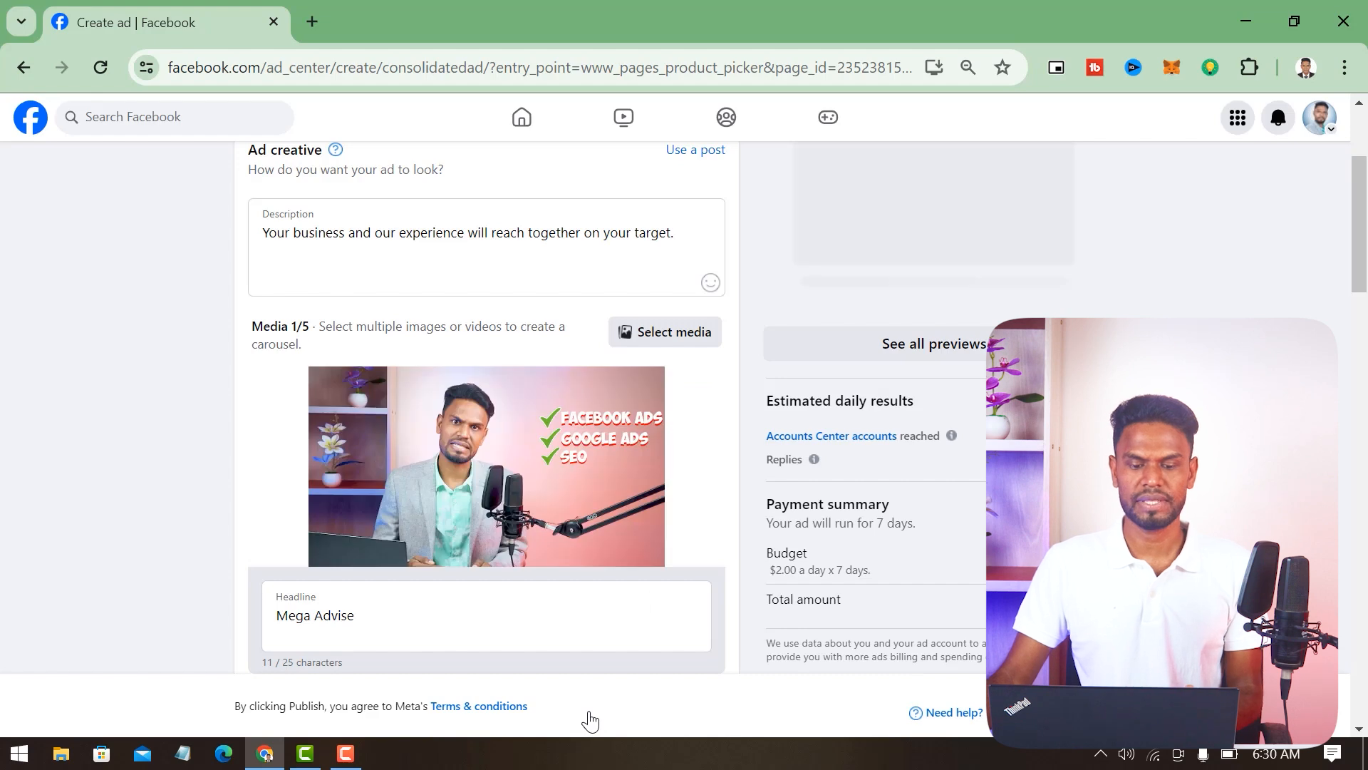
Step: Change the ad goal to Get more Page likes and save it
{"action": "scroll", "coordinate": [509, 442], "scroll_direction": "up", "scroll_amount": 3}
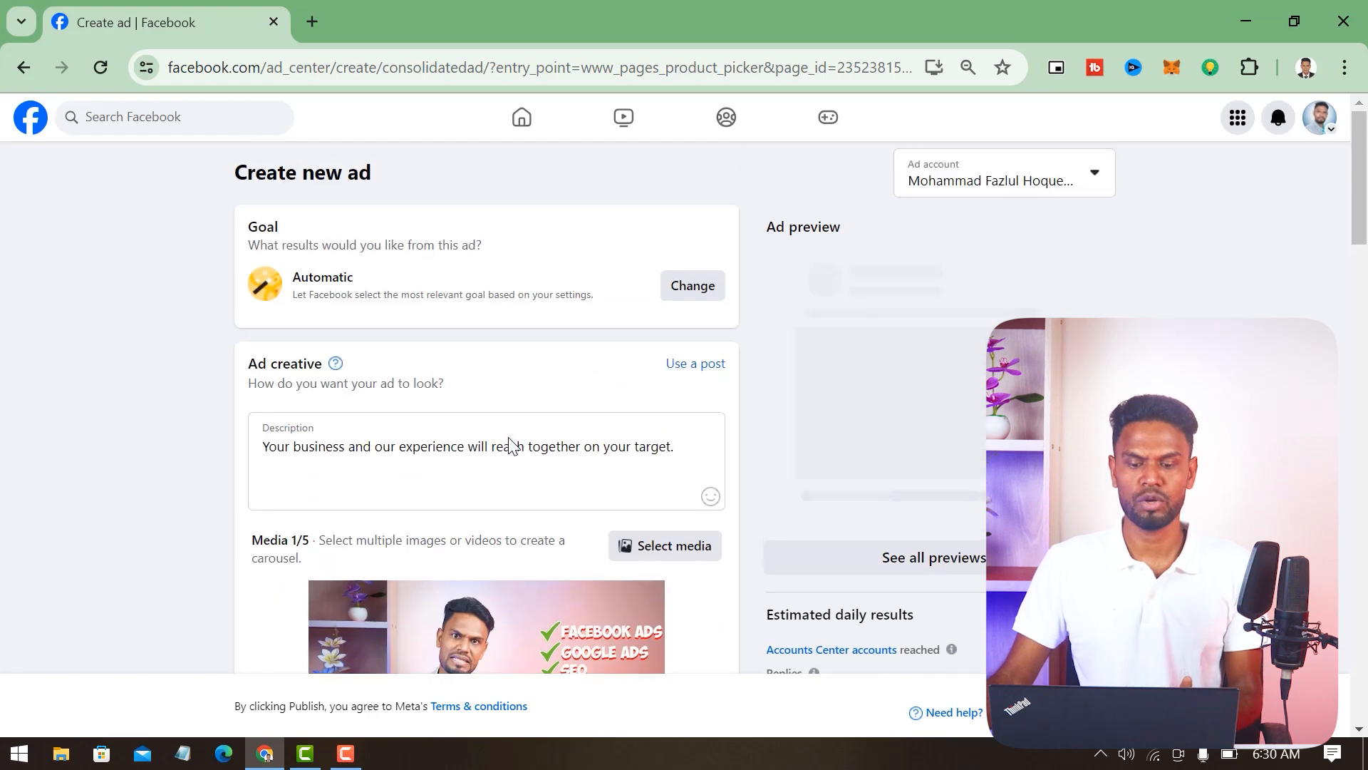
{"action": "left_click", "coordinate": [693, 286]}
{"action": "scroll", "coordinate": [660, 397], "scroll_direction": "down", "scroll_amount": 3}
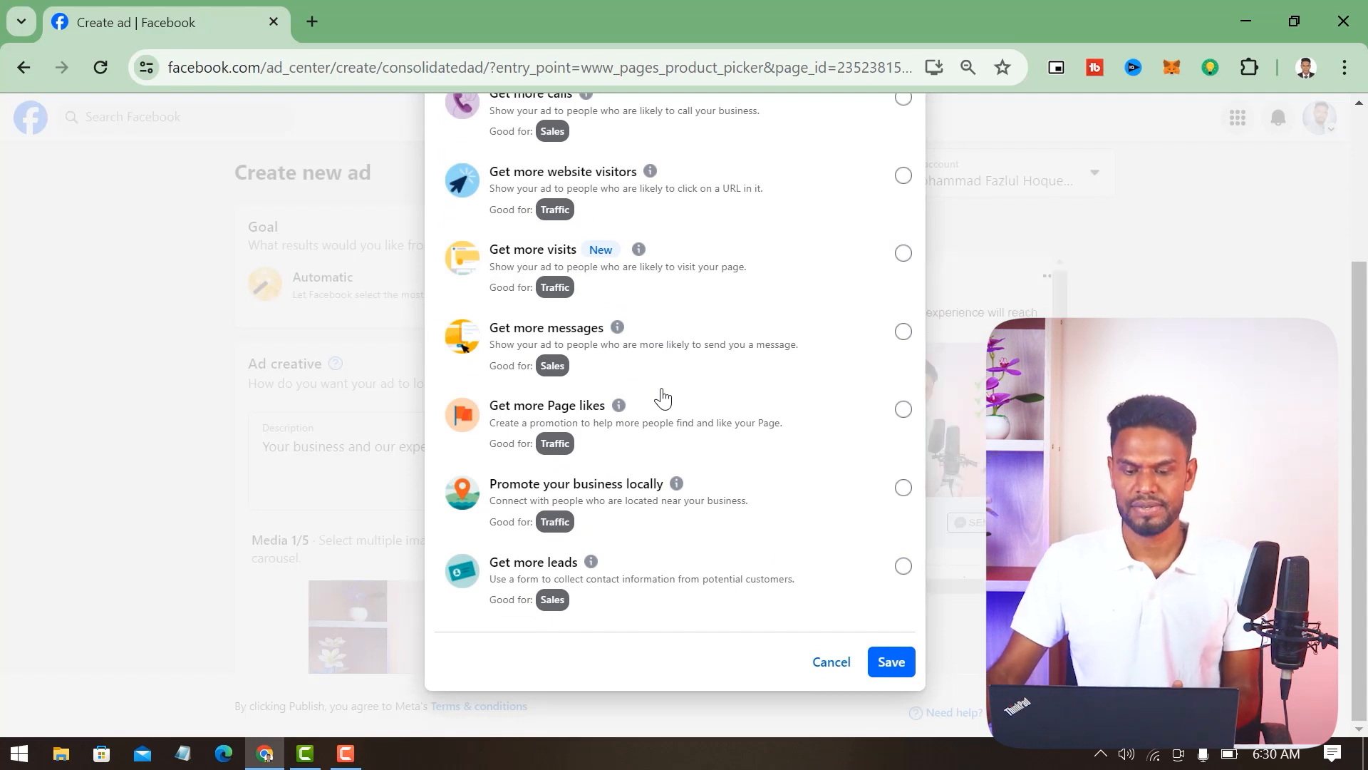
{"action": "left_click", "coordinate": [724, 424]}
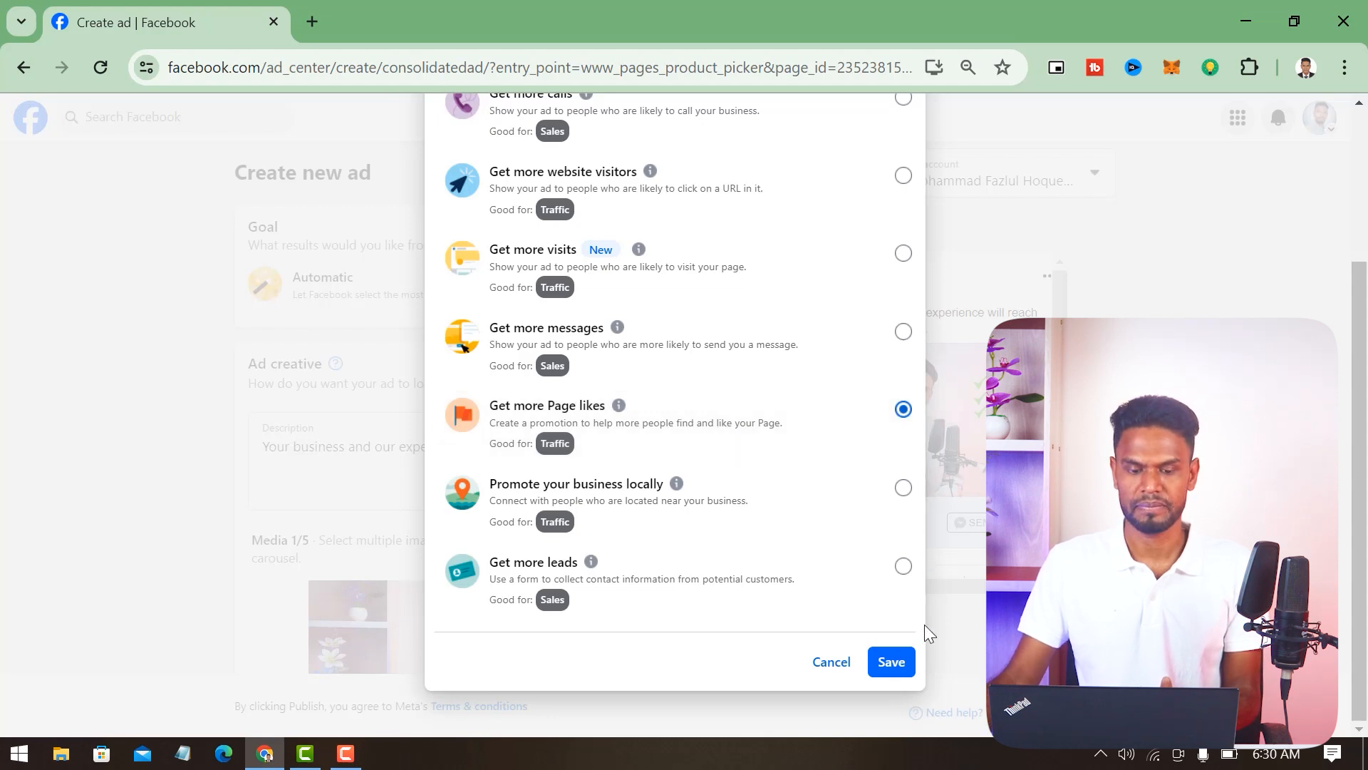
{"action": "left_click", "coordinate": [892, 664]}
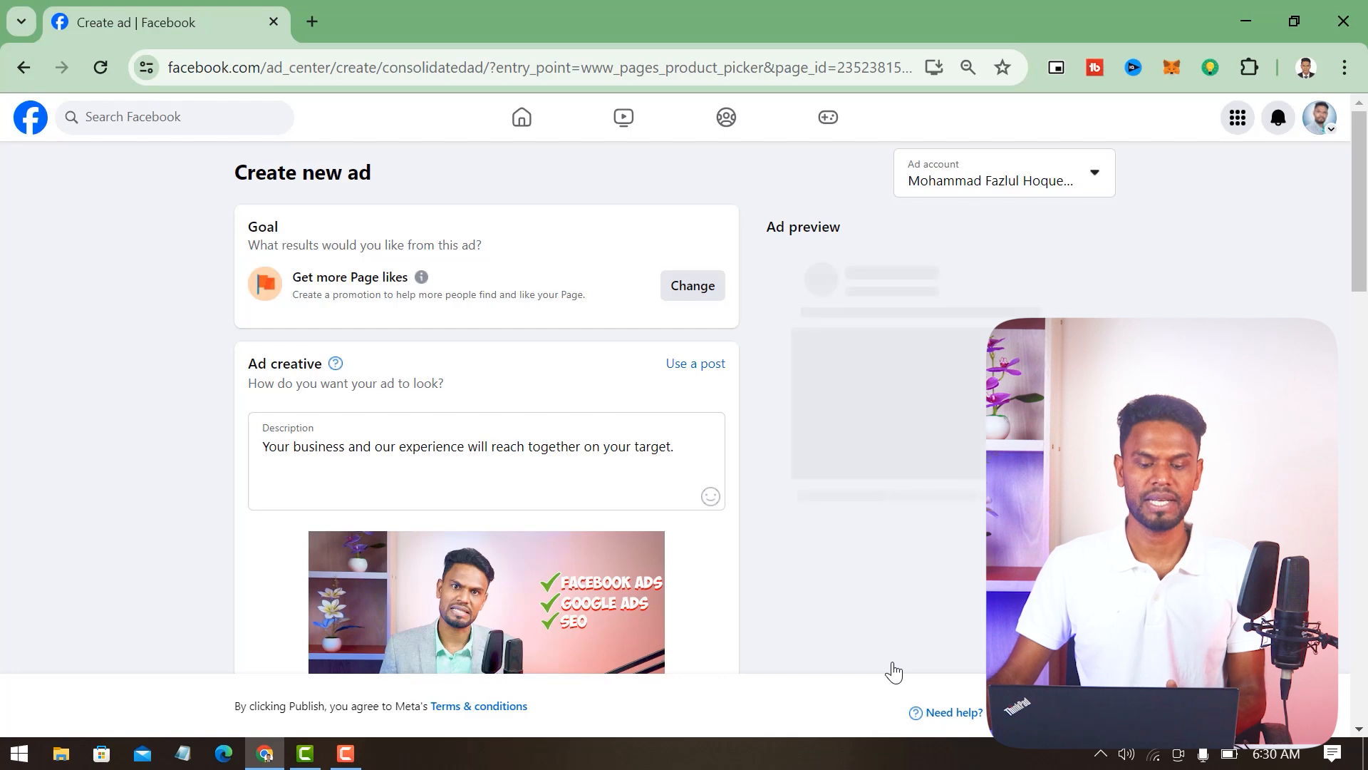
Step: Clear the existing text from the ad description
{"action": "left_click", "coordinate": [283, 433]}
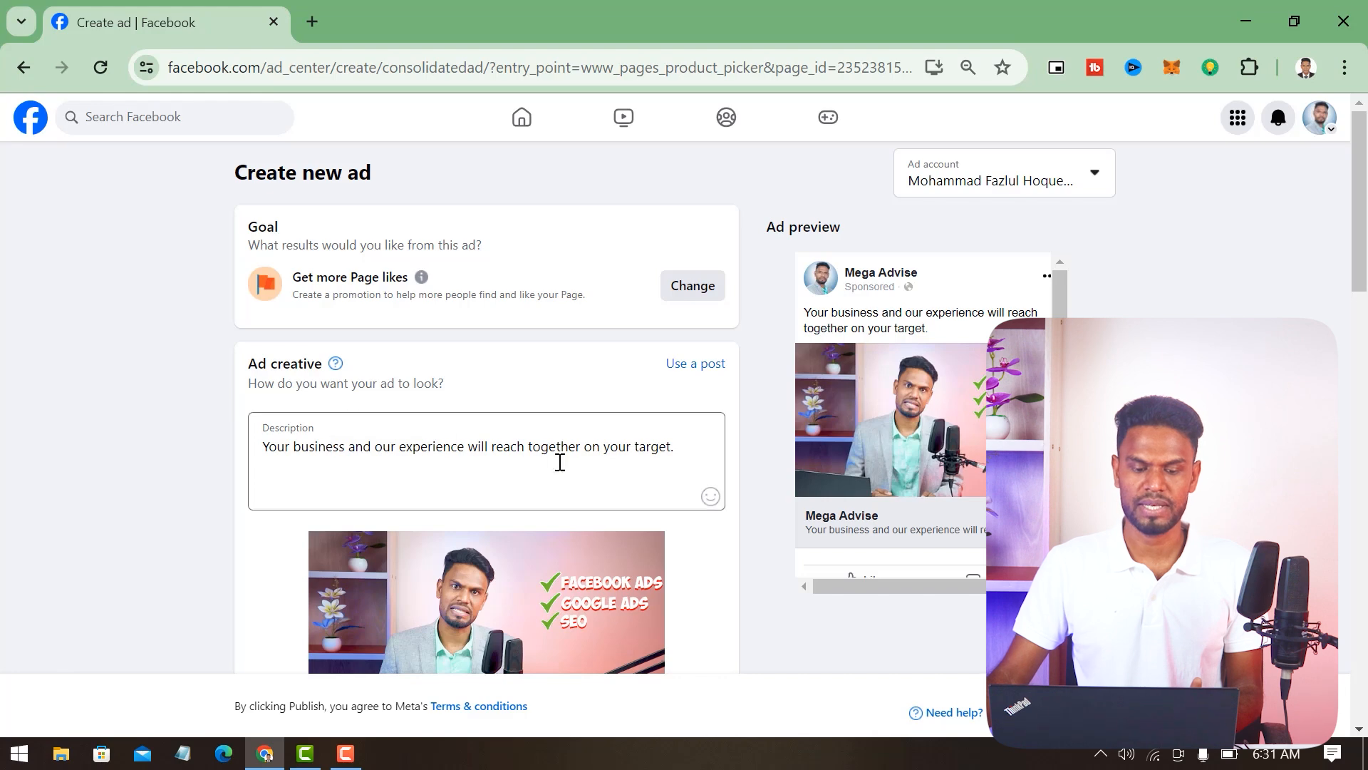
{"action": "left_click_drag", "start_coordinate": [681, 454], "coordinate": [227, 444]}
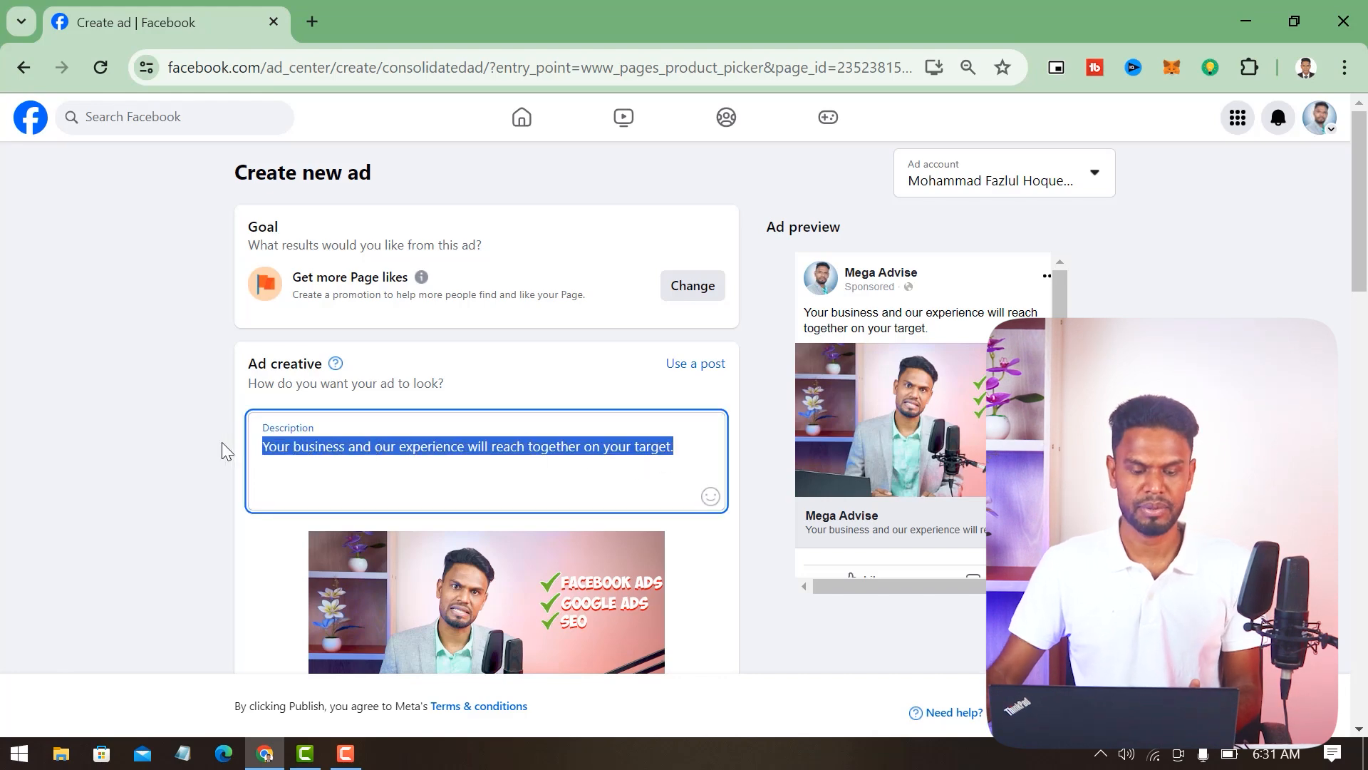
{"action": "key", "text": "BackSpace"}
Step: Switch to File Explorer and open the Ad Creative Word document in the FB ADS 2 folder on drive D
{"action": "left_click", "coordinate": [64, 757]}
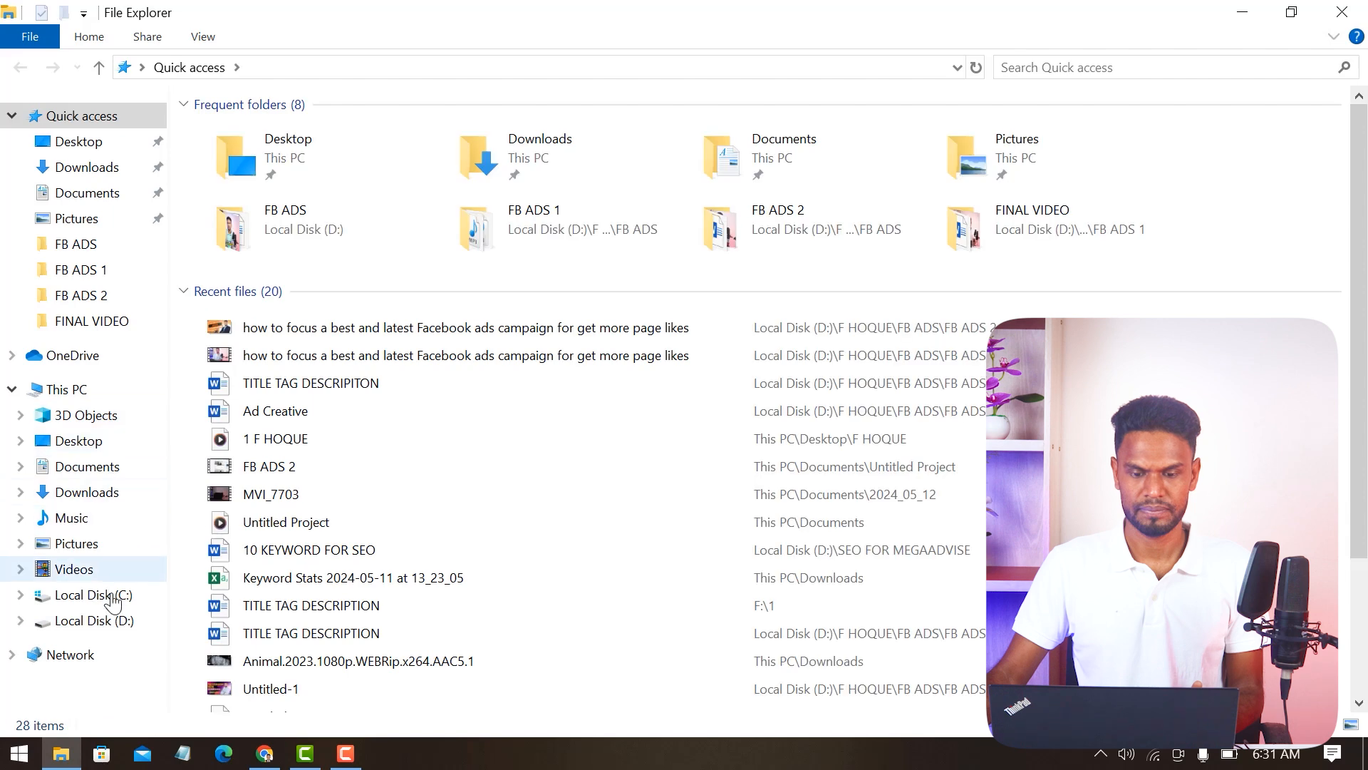
{"action": "left_click", "coordinate": [112, 621]}
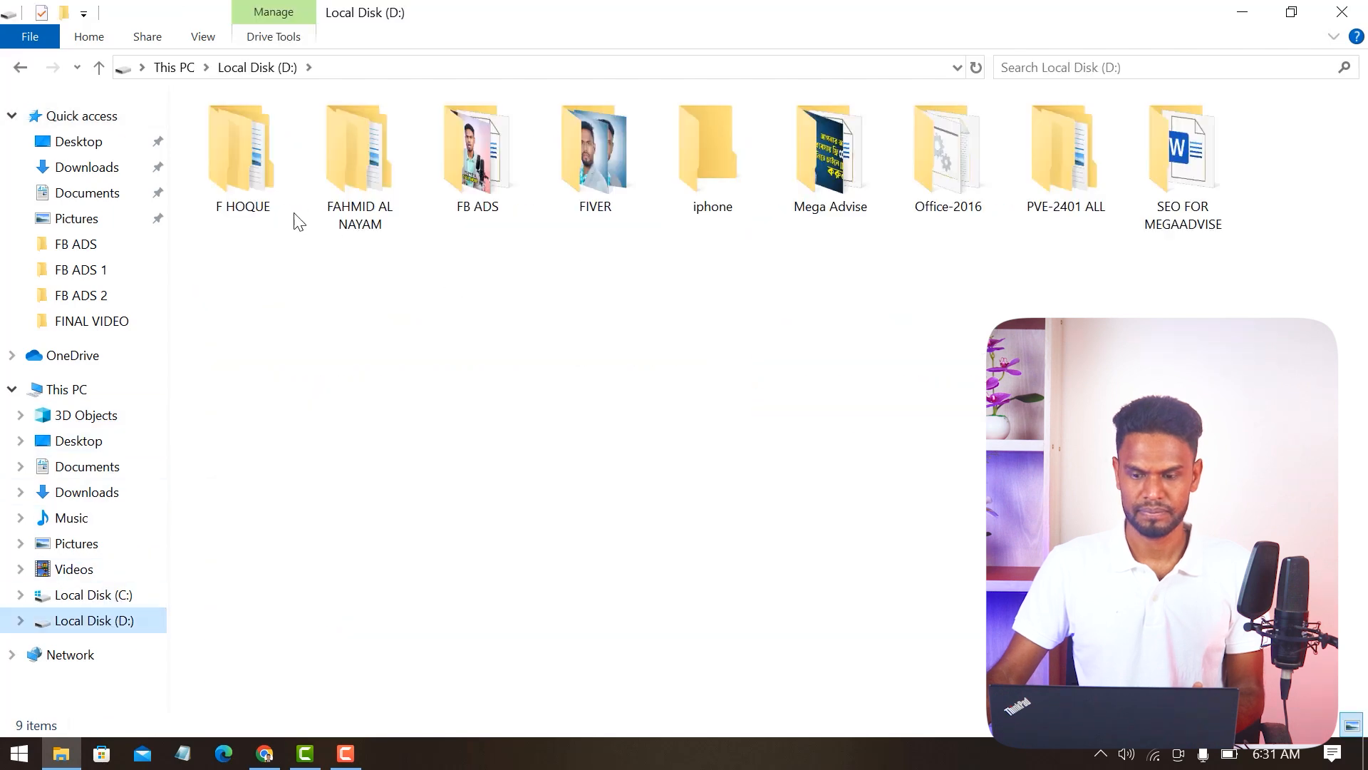
{"action": "double_click", "coordinate": [259, 173]}
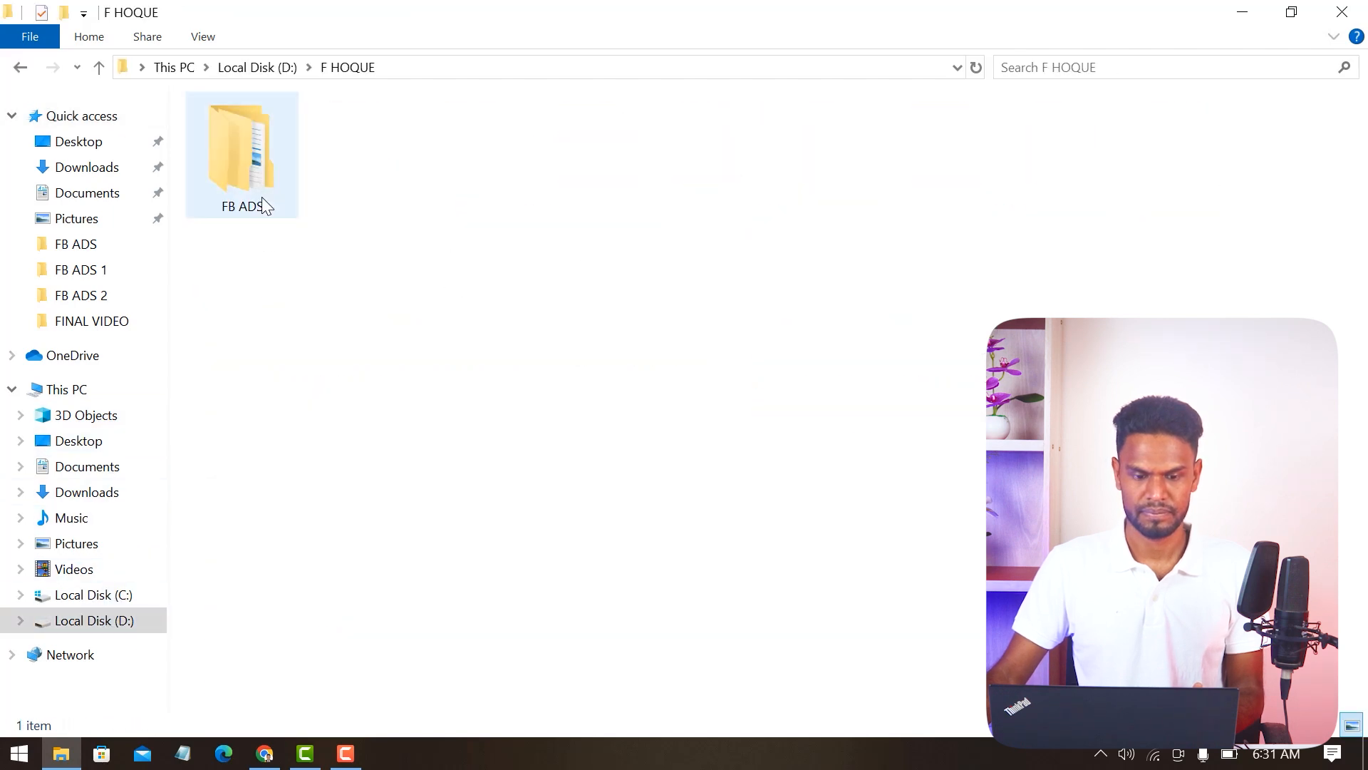
{"action": "double_click", "coordinate": [259, 164]}
{"action": "double_click", "coordinate": [331, 214]}
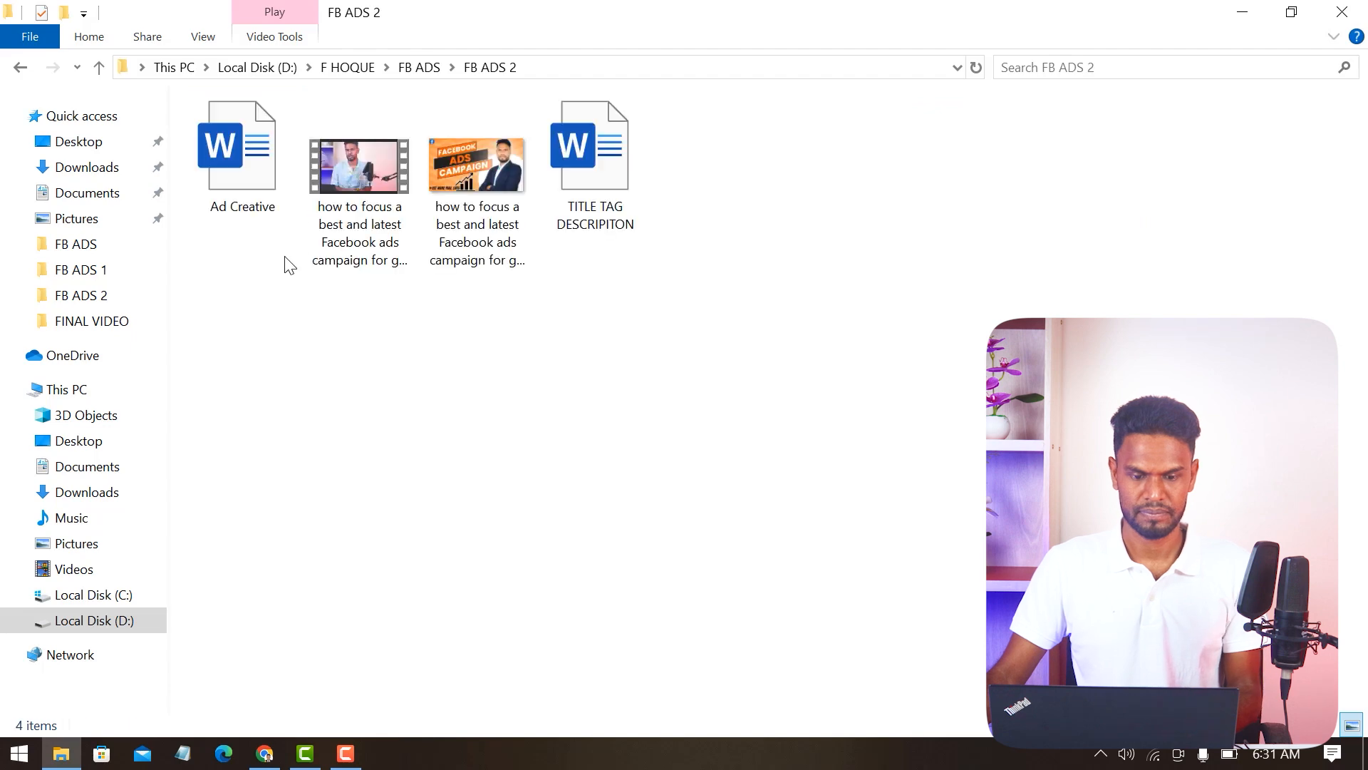
{"action": "double_click", "coordinate": [238, 147]}
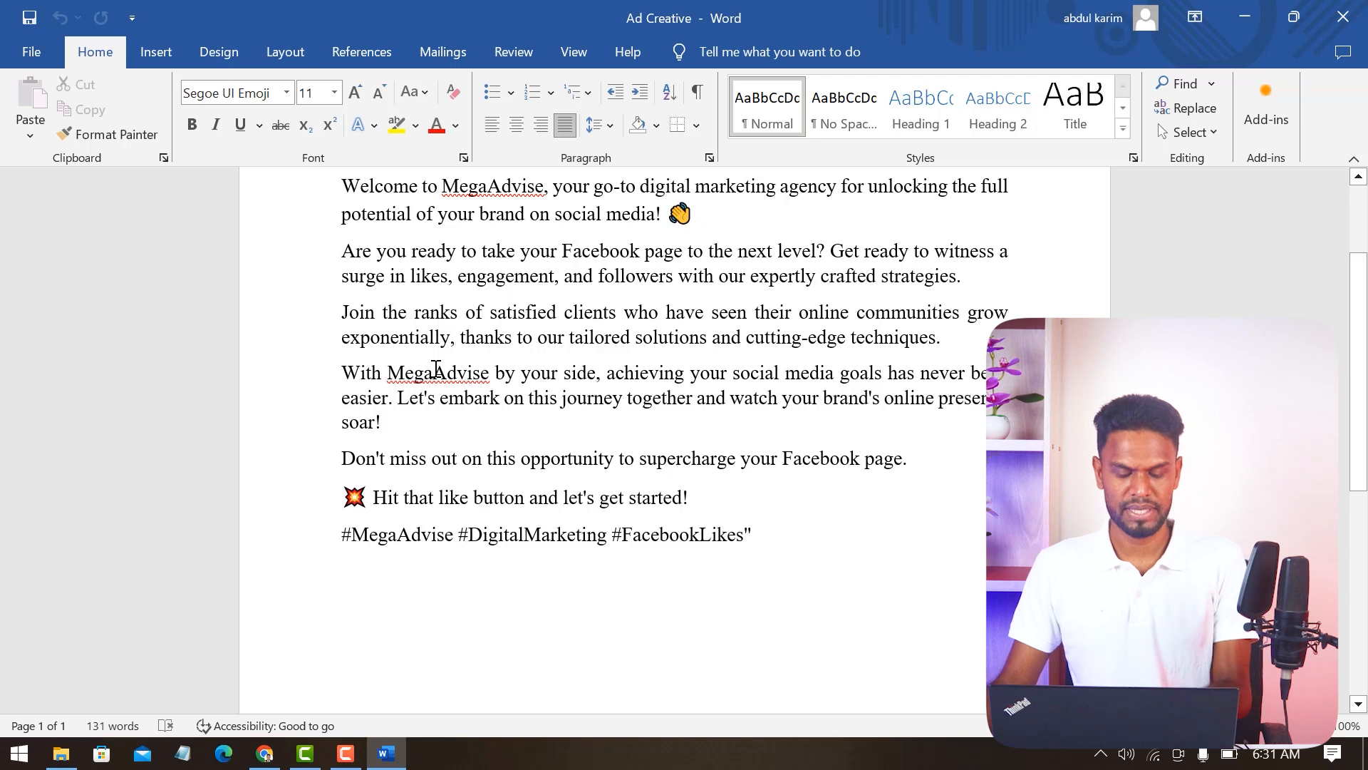
Step: Copy the document's entire text into the ad description in Chrome and remove the blank lines at its end
{"action": "key", "text": "ctrl+a"}
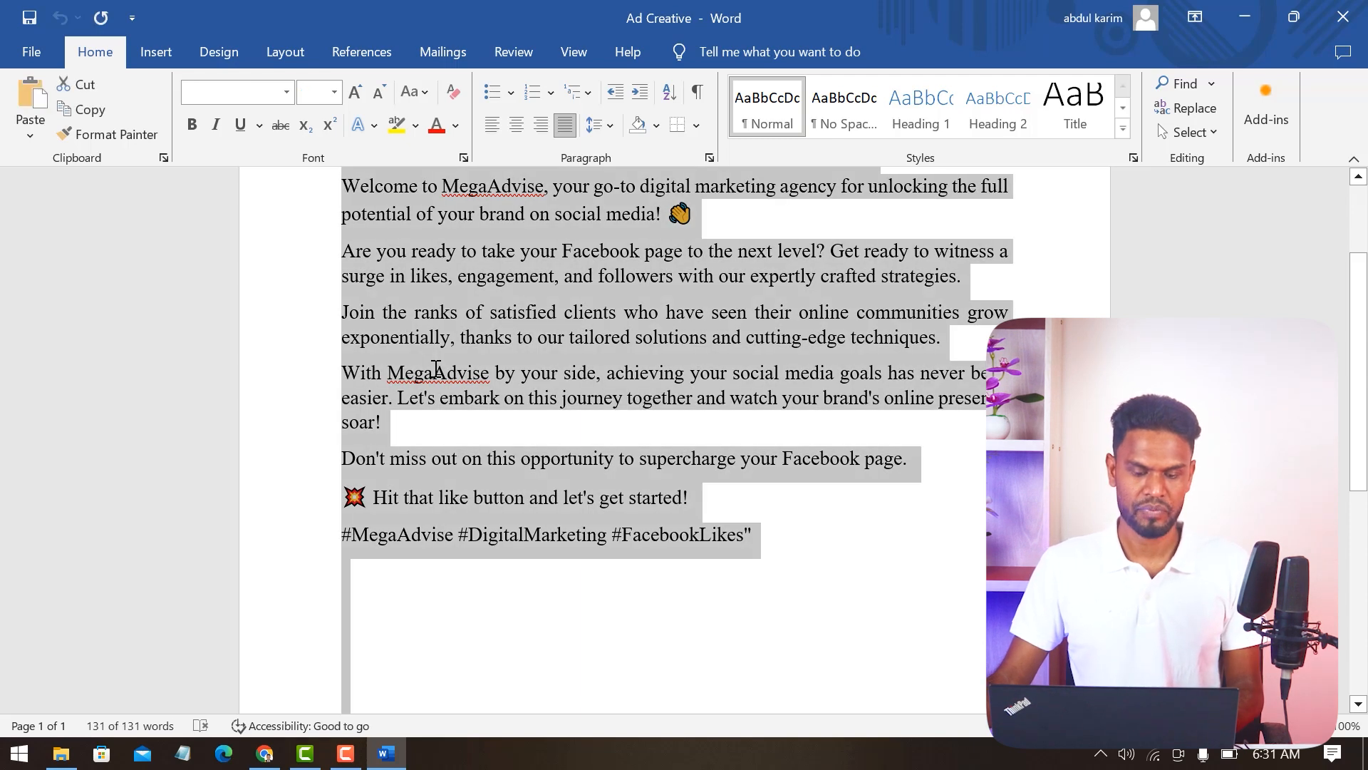
{"action": "left_click", "coordinate": [265, 753]}
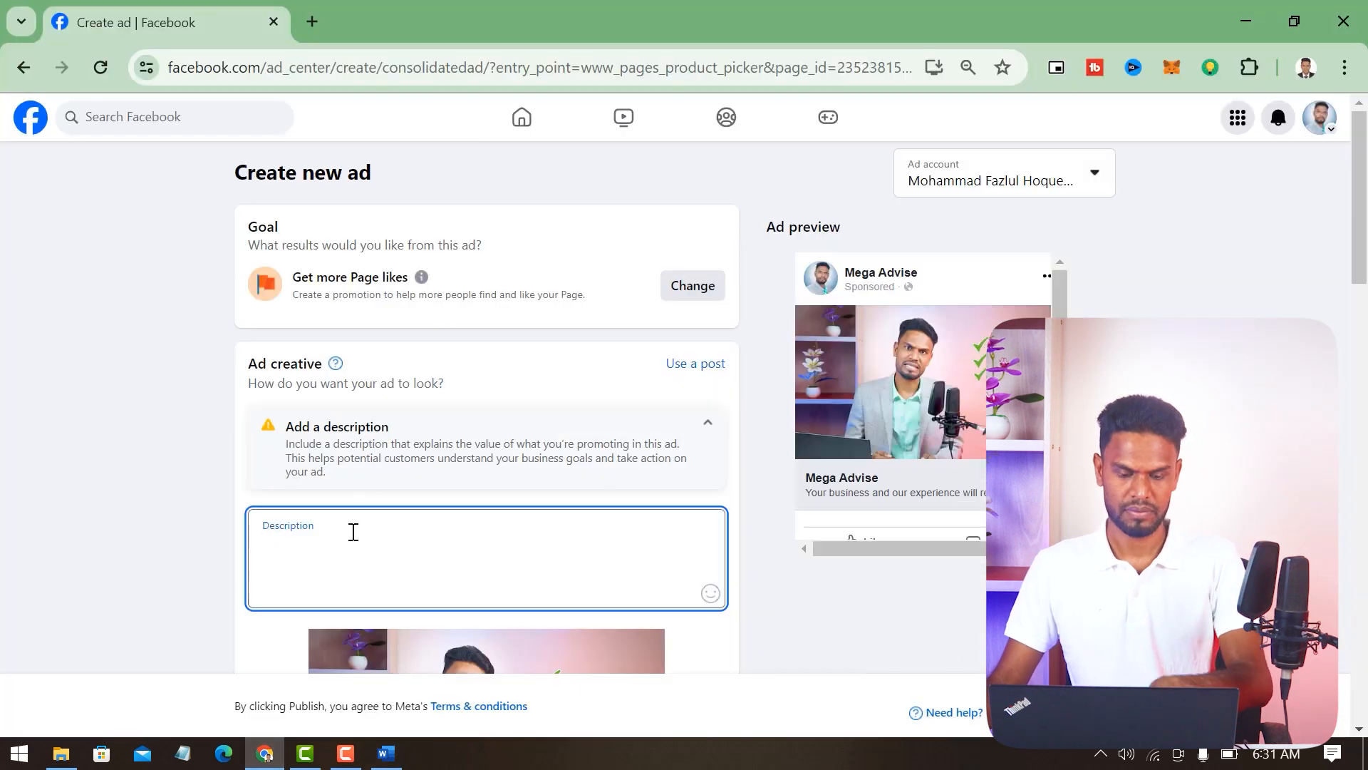
{"action": "key", "text": "ctrl+v"}
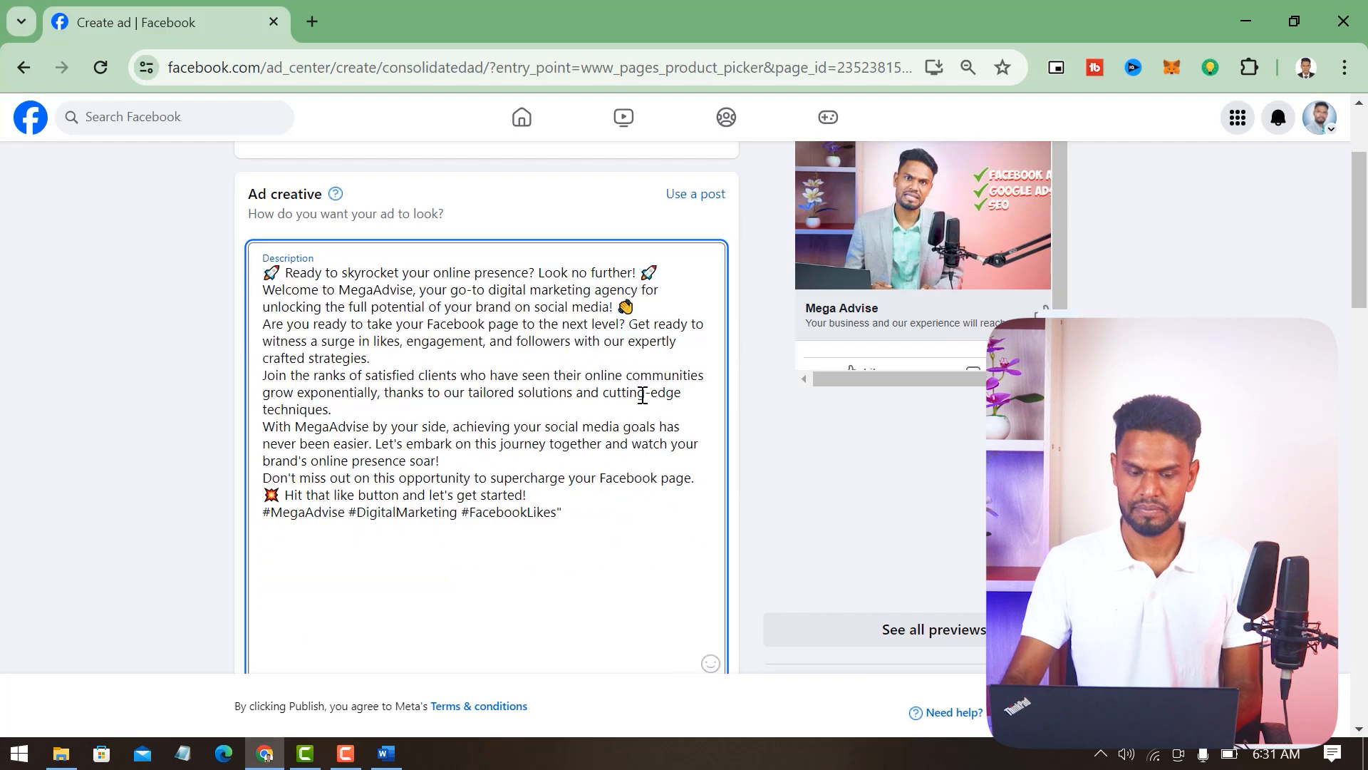
{"action": "scroll", "coordinate": [641, 392], "scroll_direction": "down", "scroll_amount": 4}
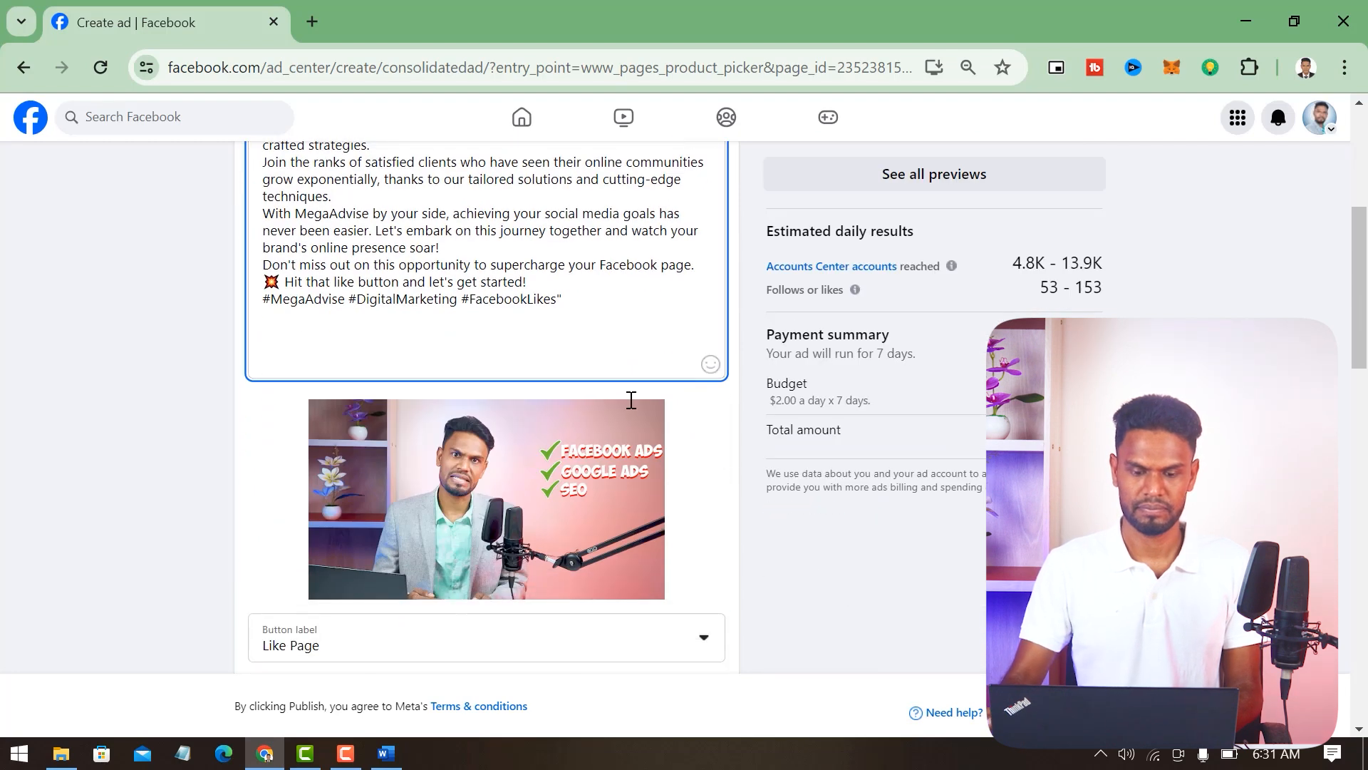
{"action": "key", "text": "BackSpace"}
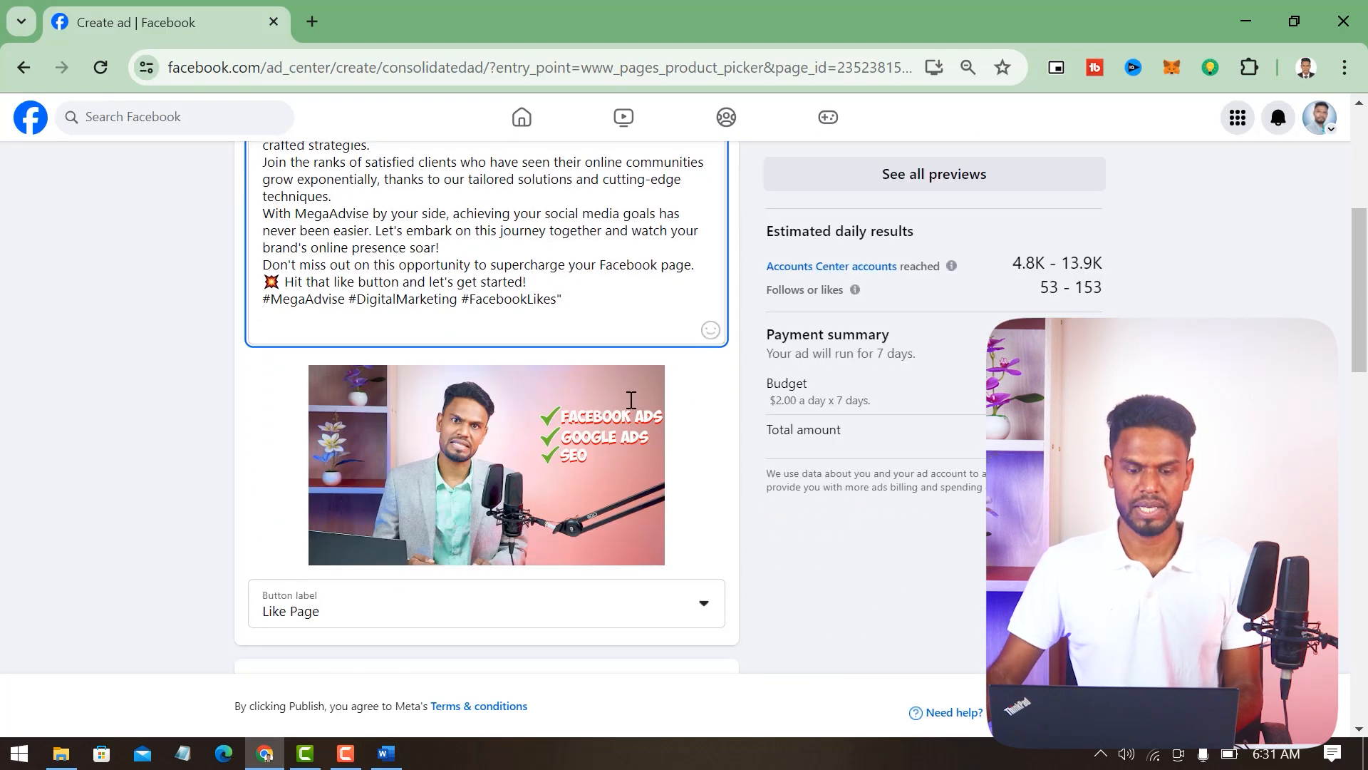
Step: Choose Like Page as the ad's button label and turn off Advantage+ creative
{"action": "scroll", "coordinate": [529, 419], "scroll_direction": "down", "scroll_amount": 2}
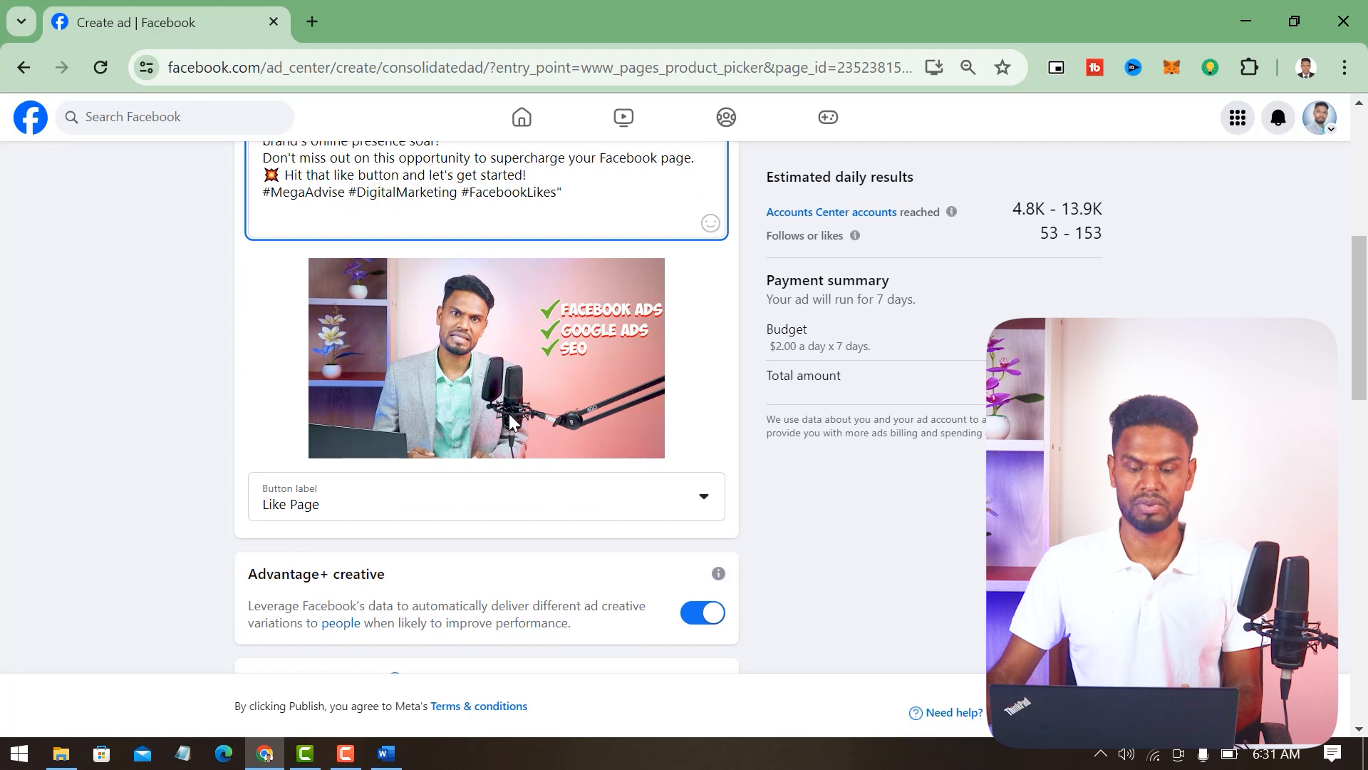
{"action": "left_click", "coordinate": [698, 507]}
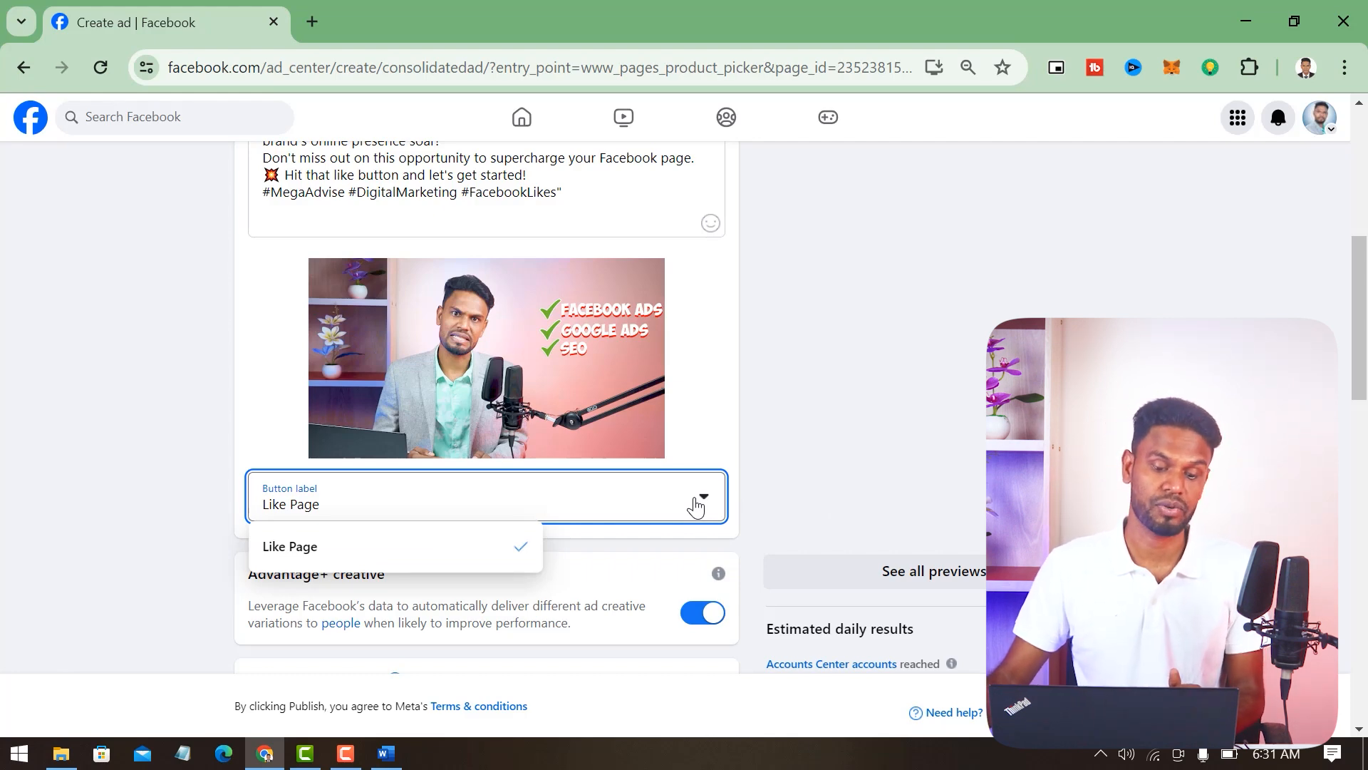
{"action": "left_click", "coordinate": [383, 547]}
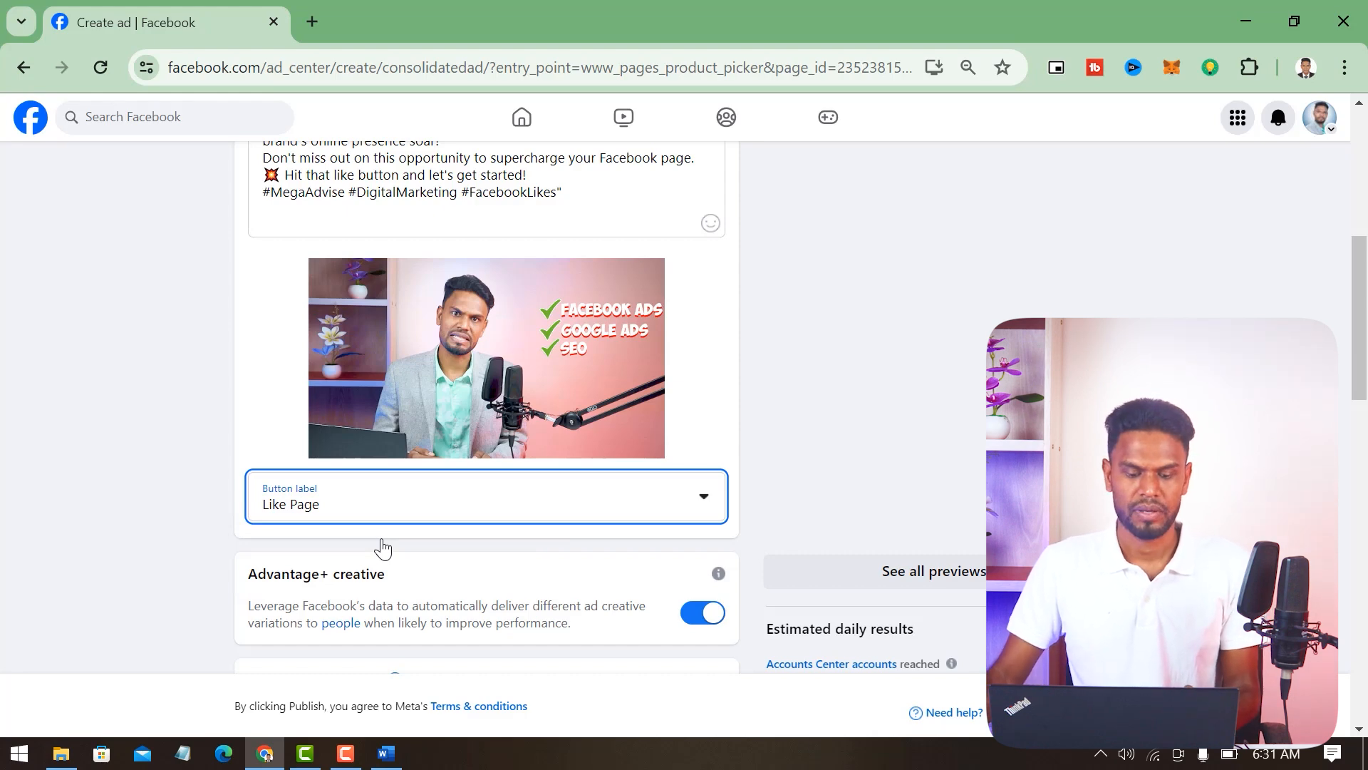
{"action": "scroll", "coordinate": [397, 546], "scroll_direction": "down", "scroll_amount": 3}
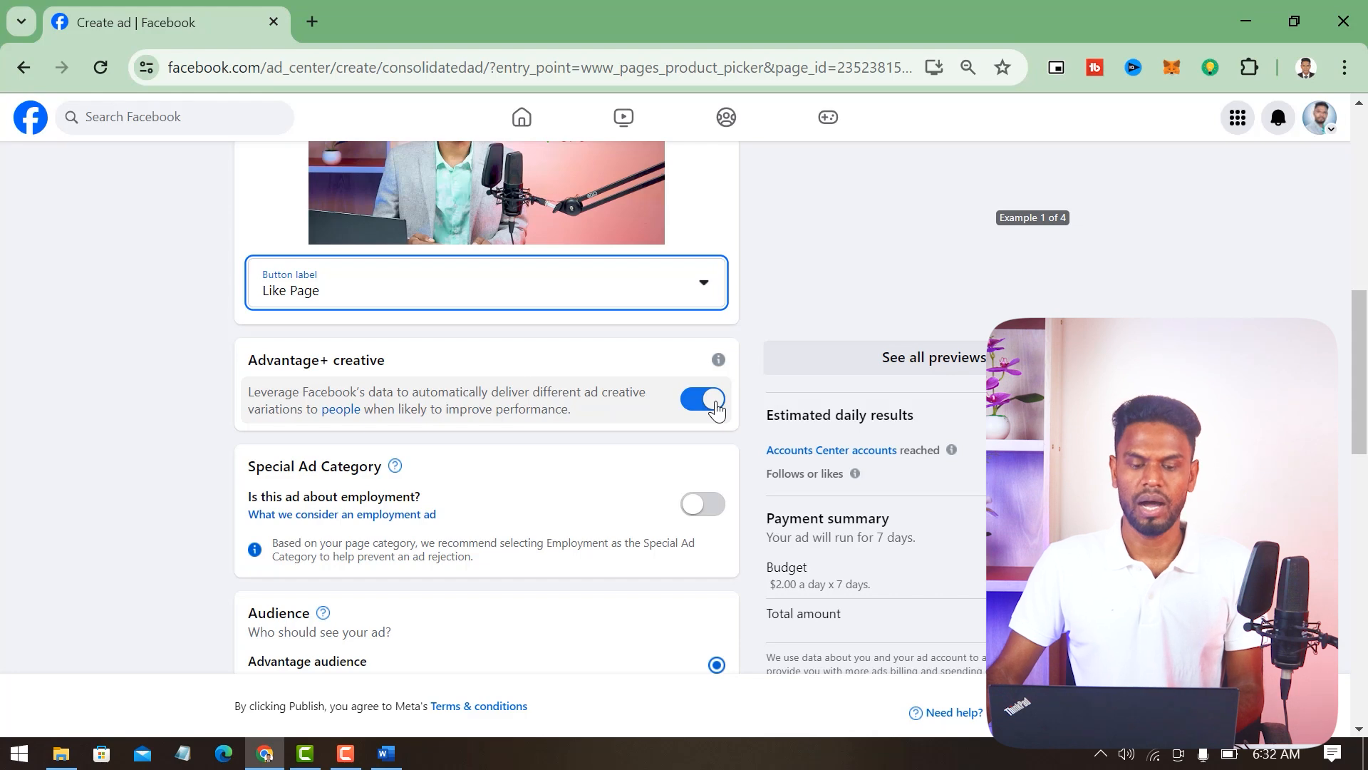
{"action": "left_click", "coordinate": [716, 408]}
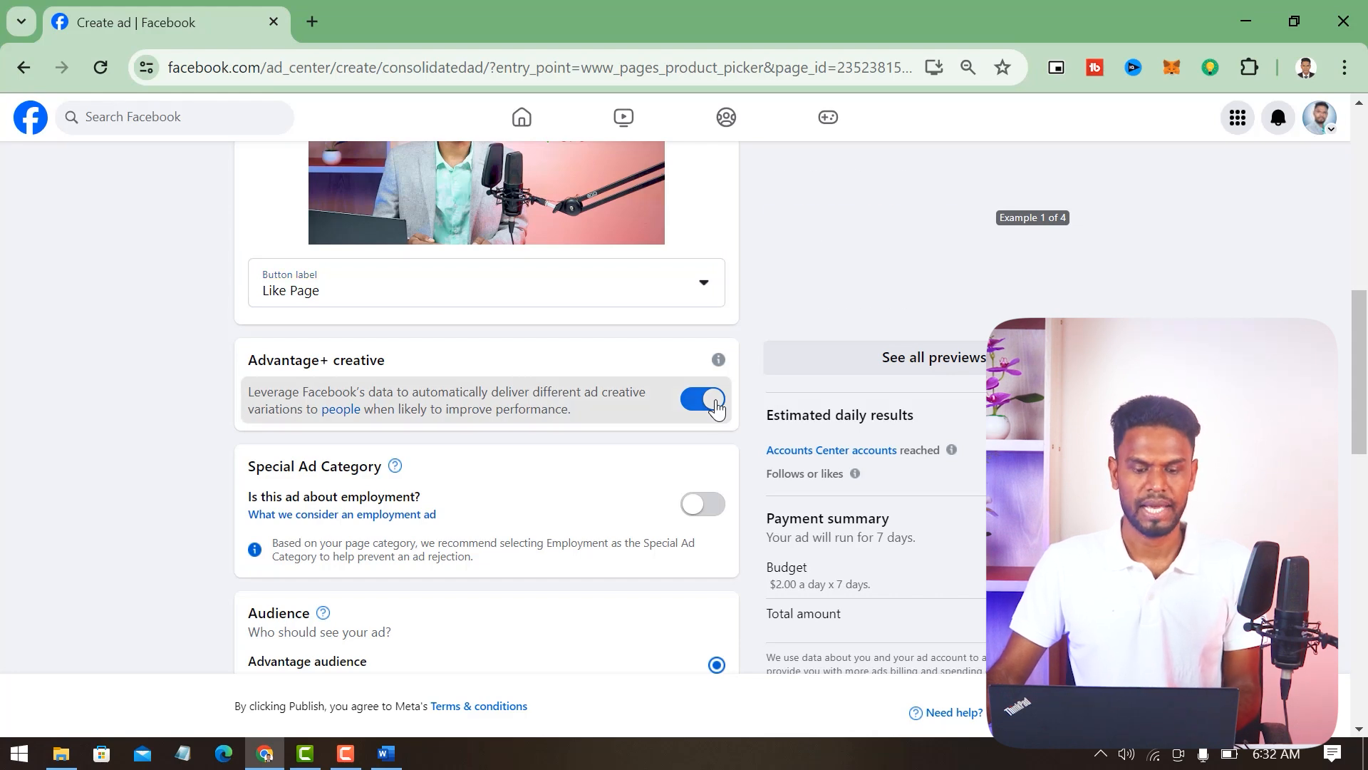
{"action": "scroll", "coordinate": [705, 399], "scroll_direction": "down", "scroll_amount": 2}
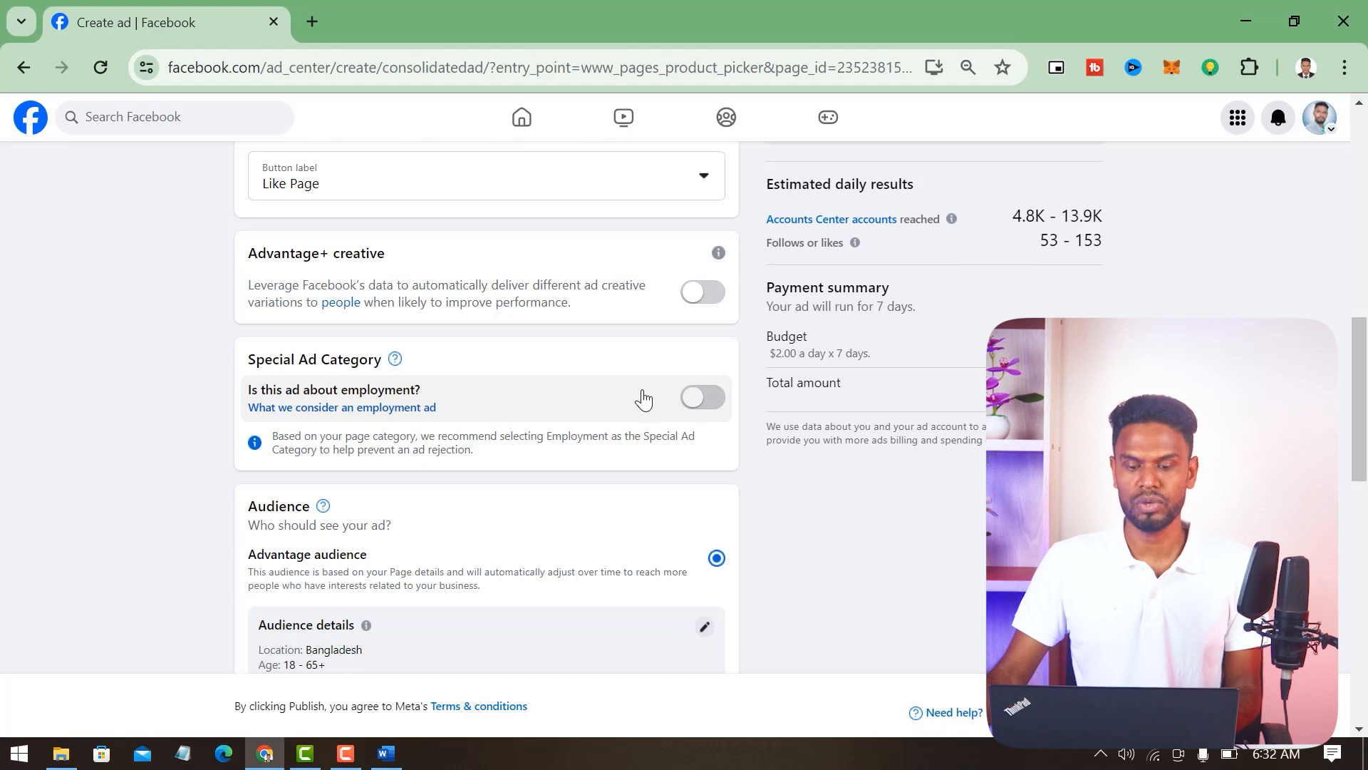
{"action": "left_click", "coordinate": [702, 396]}
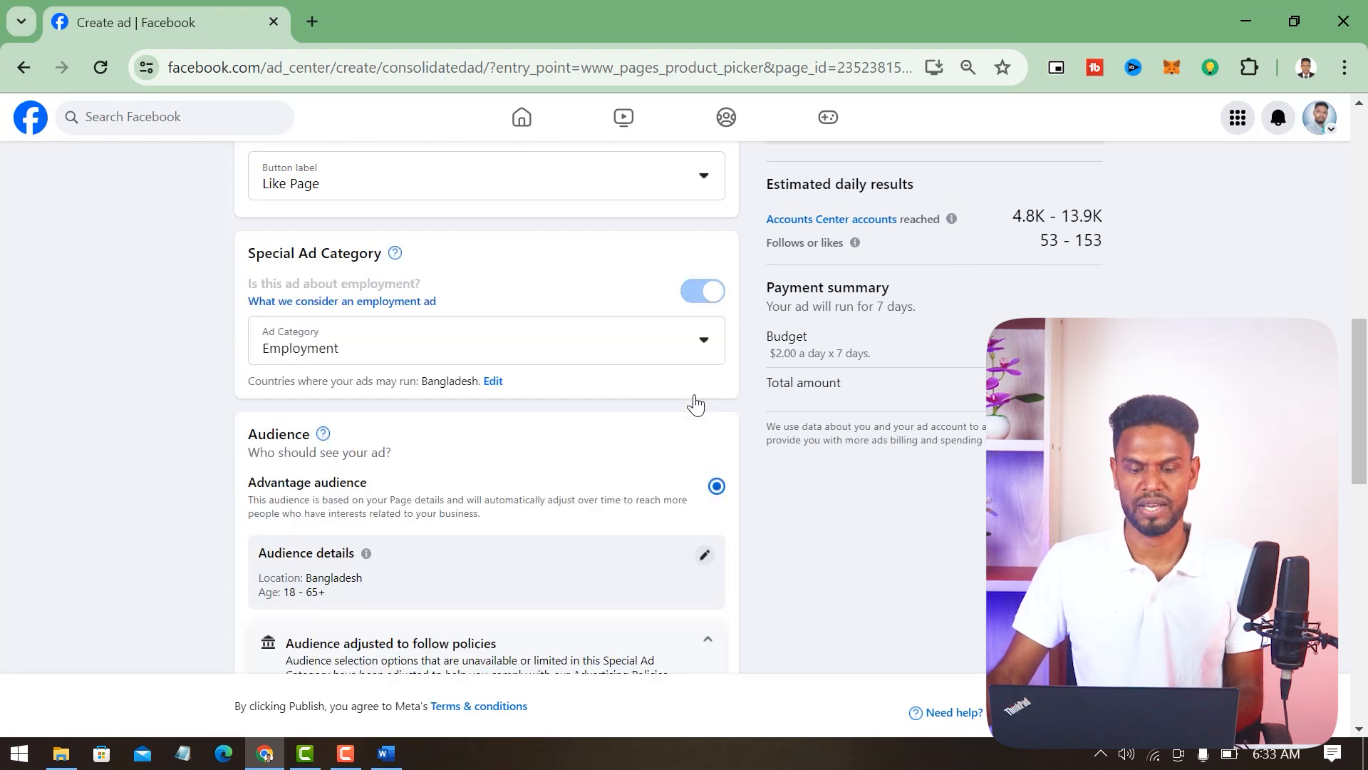
{"action": "left_click", "coordinate": [659, 350]}
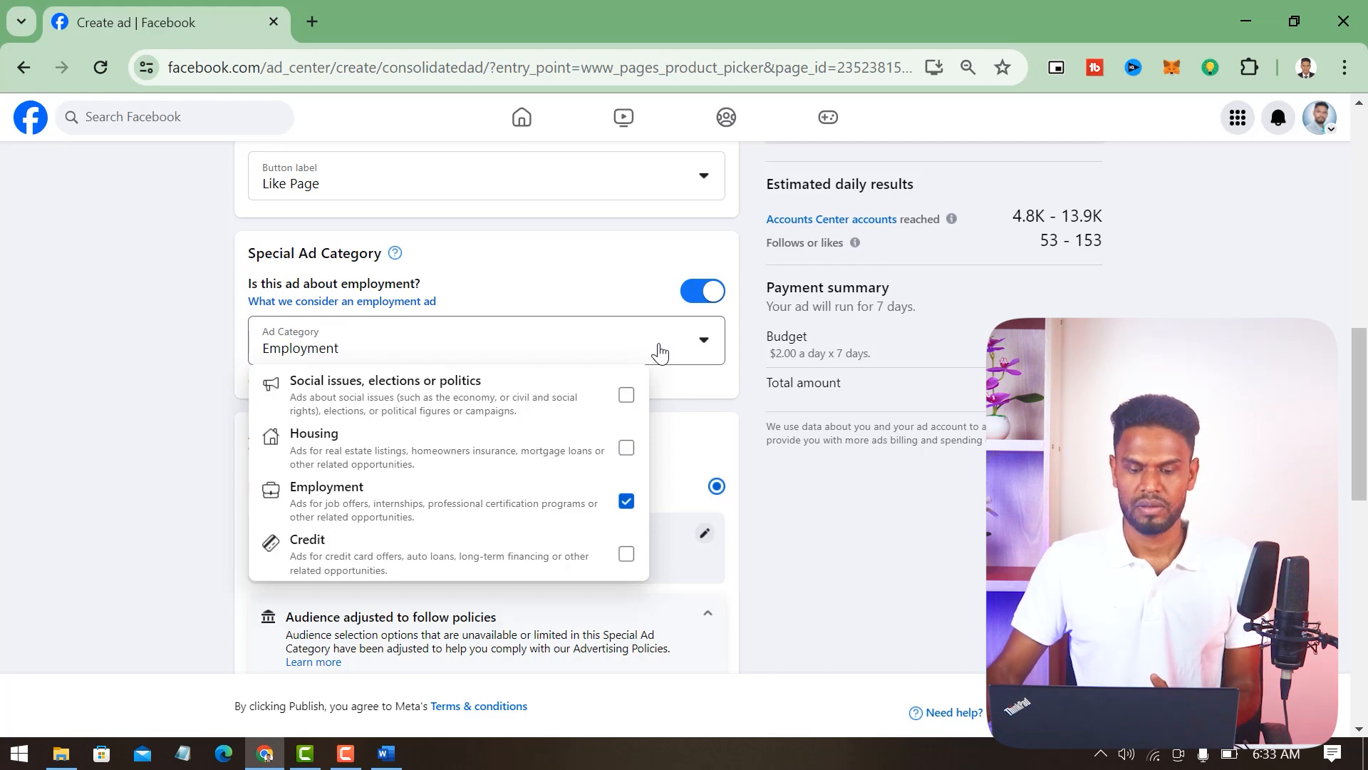
{"action": "left_click", "coordinate": [712, 300]}
{"action": "scroll", "coordinate": [645, 392], "scroll_direction": "down", "scroll_amount": 3}
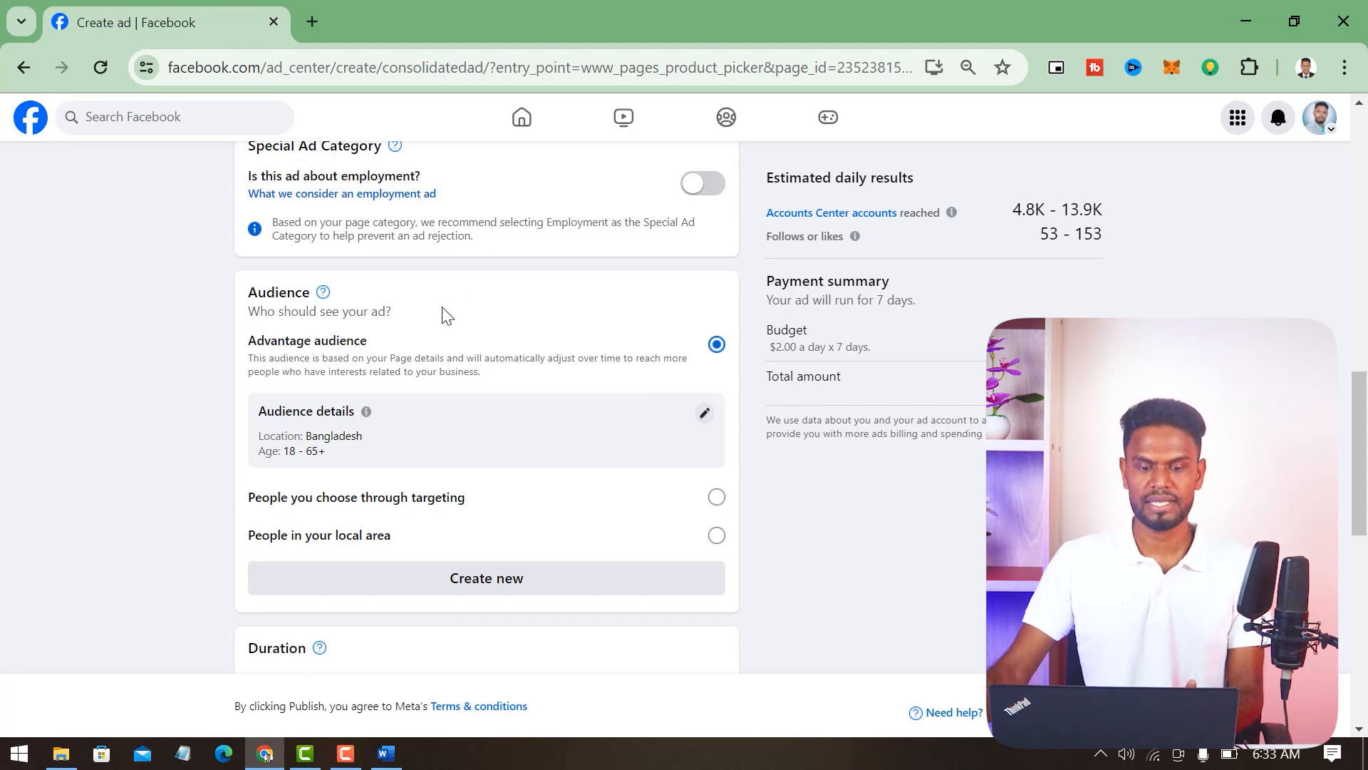
Step: Edit the Advantage audience, keeping all genders selected and setting the maximum age to 35
{"action": "left_click", "coordinate": [704, 415]}
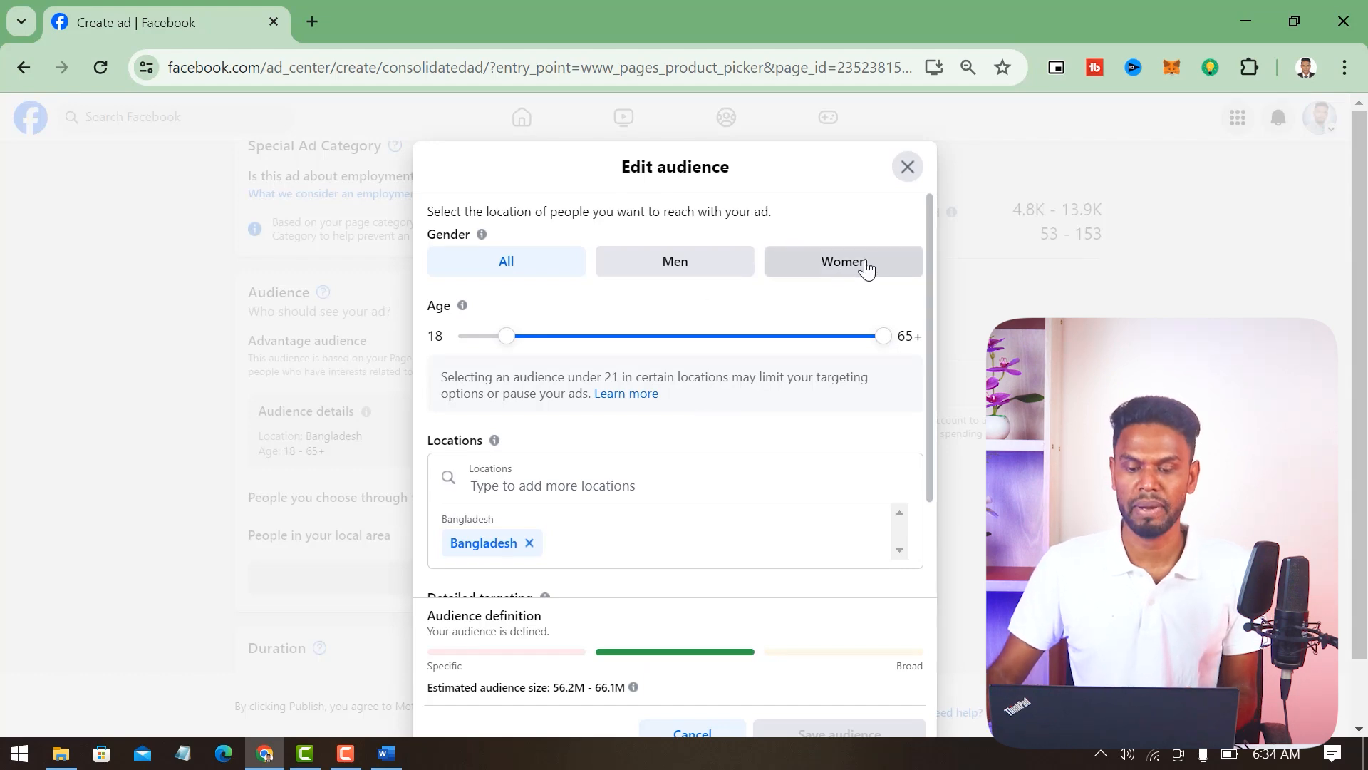
{"action": "left_click", "coordinate": [841, 277]}
{"action": "left_click", "coordinate": [695, 272]}
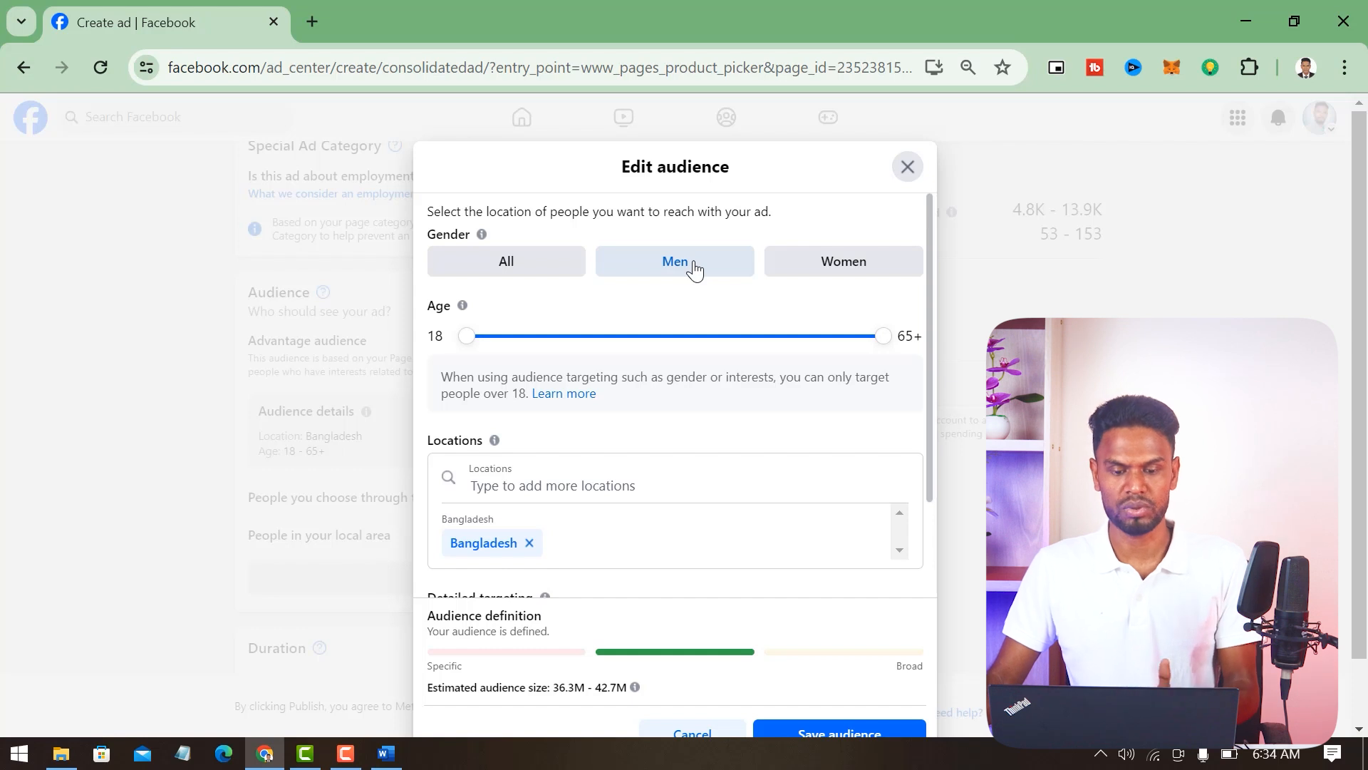
{"action": "left_click", "coordinate": [508, 274]}
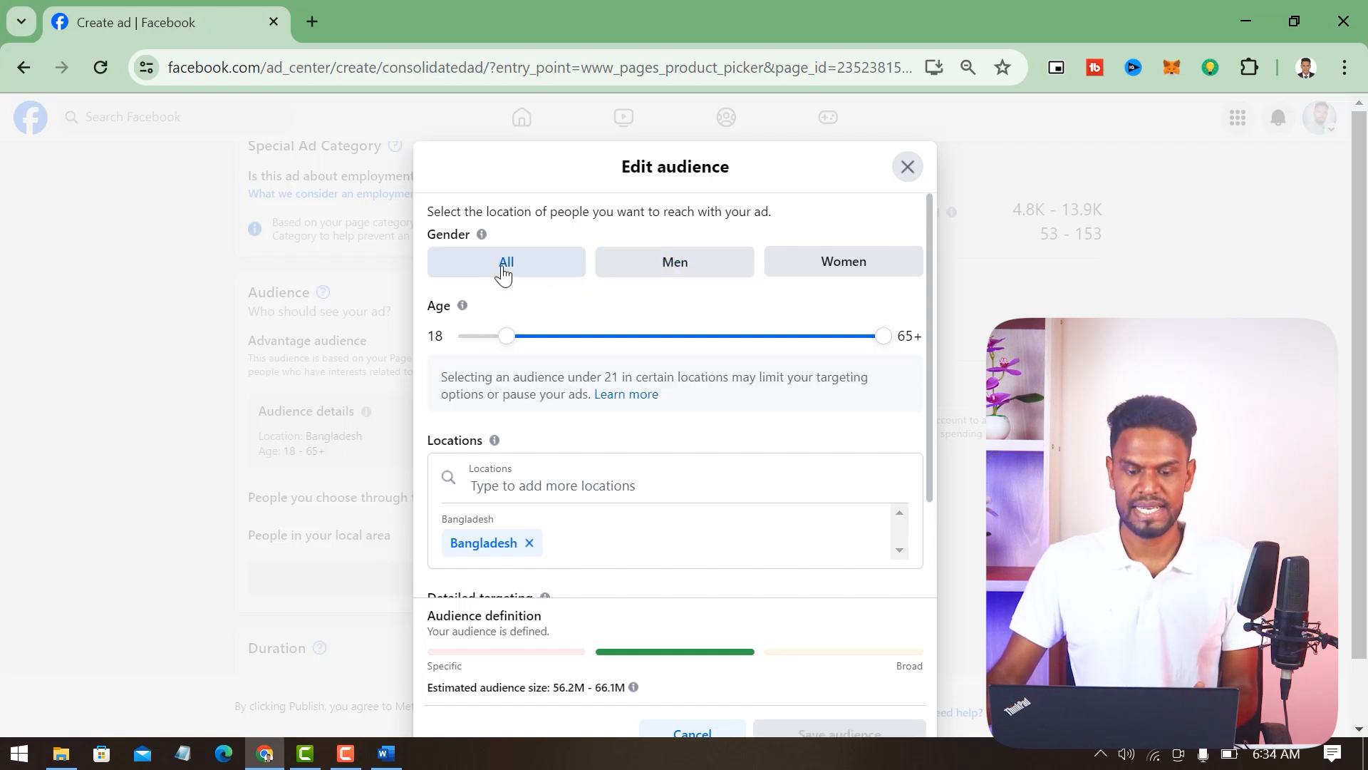
{"action": "mouse_move", "coordinate": [507, 342]}
{"action": "left_mouse_down"}
{"action": "mouse_move", "coordinate": [641, 347]}
{"action": "mouse_move", "coordinate": [487, 342]}
{"action": "mouse_move", "coordinate": [568, 342]}
{"action": "mouse_move", "coordinate": [504, 351]}
{"action": "left_mouse_up"}
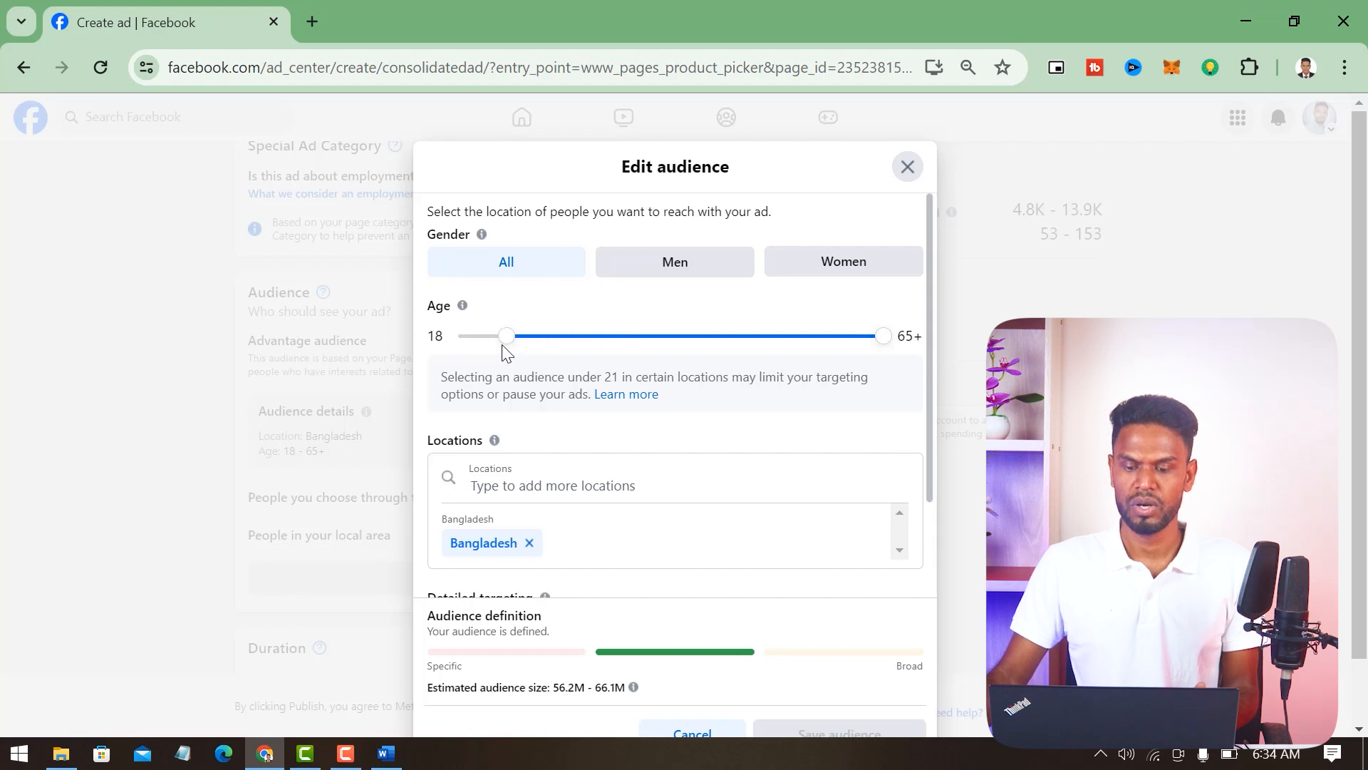
{"action": "left_click_drag", "start_coordinate": [882, 345], "coordinate": [642, 352]}
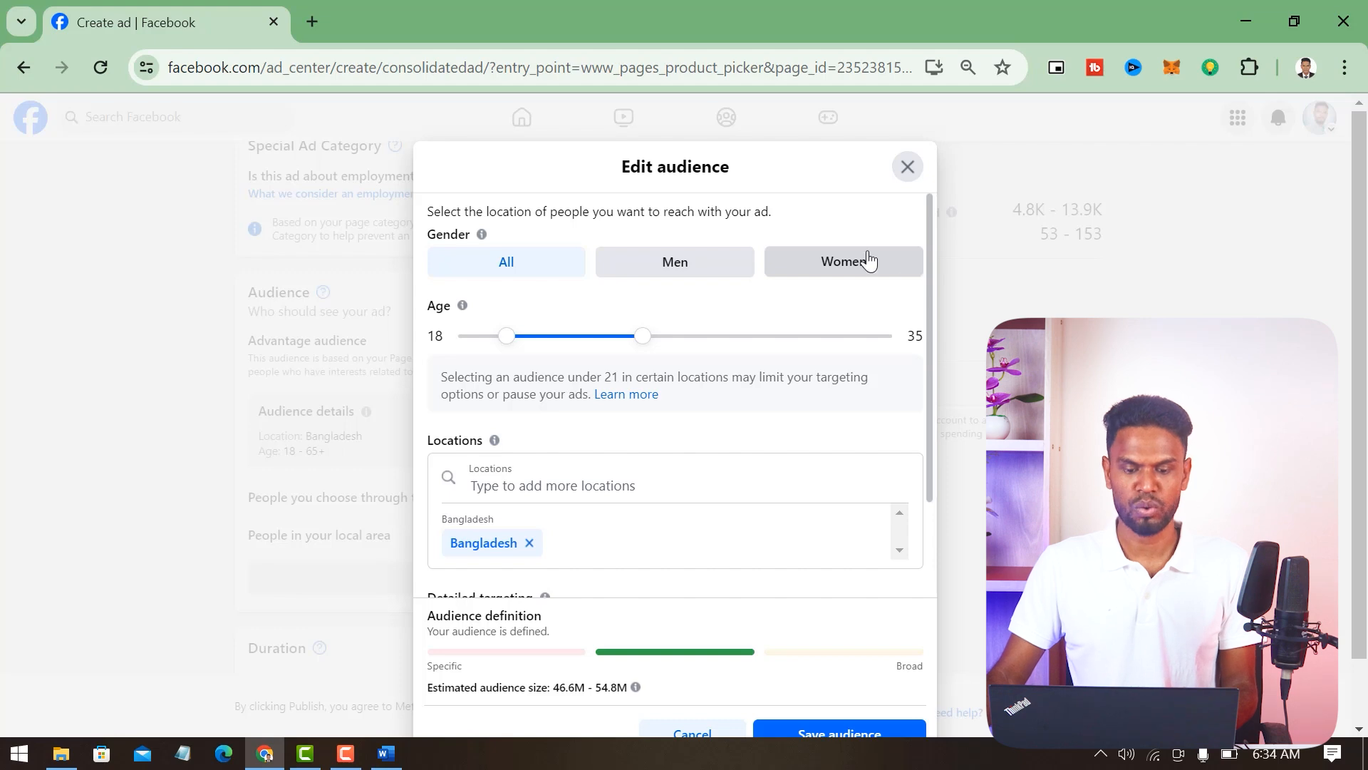
Step: Open the list of detailed targeting categories for the Bangladesh audience
{"action": "scroll", "coordinate": [641, 388], "scroll_direction": "down", "scroll_amount": 2}
{"action": "left_click", "coordinate": [573, 385]}
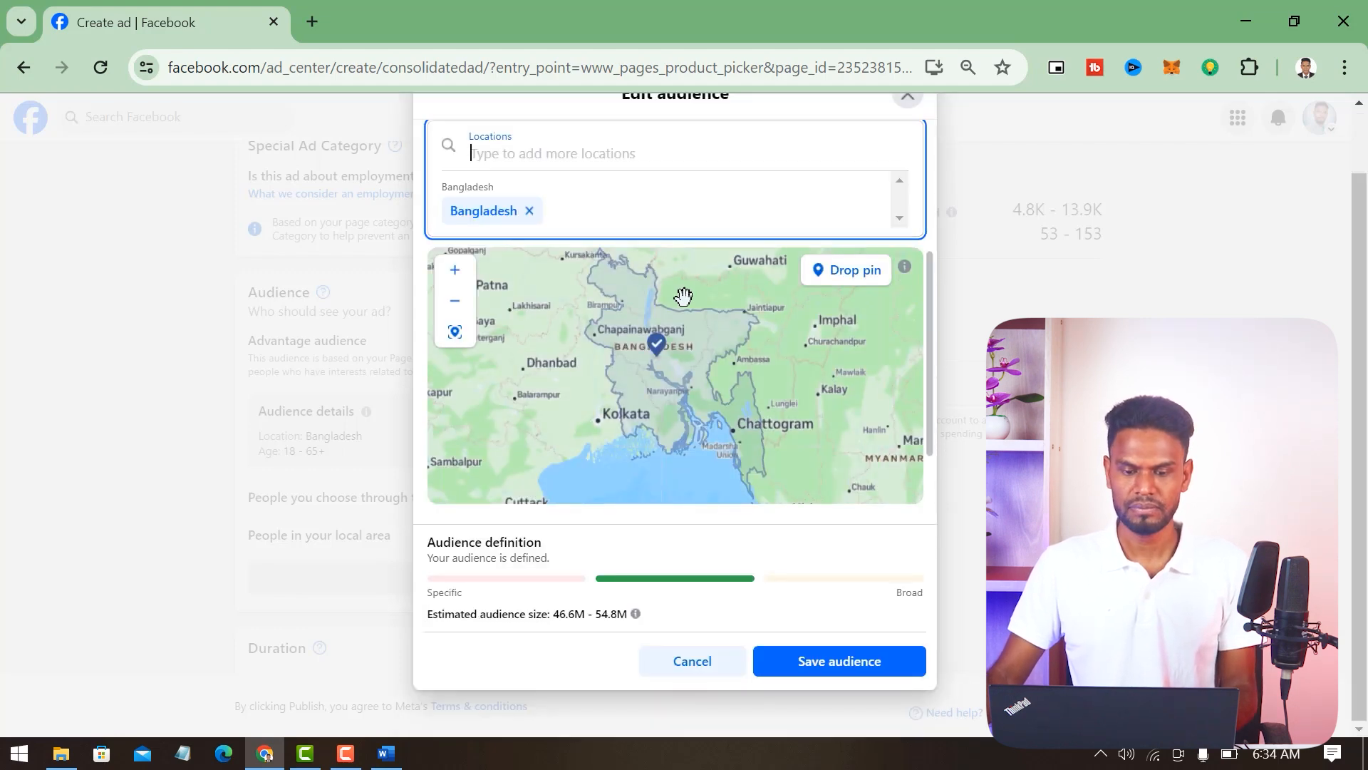
{"action": "scroll", "coordinate": [691, 298], "scroll_direction": "down", "scroll_amount": 1}
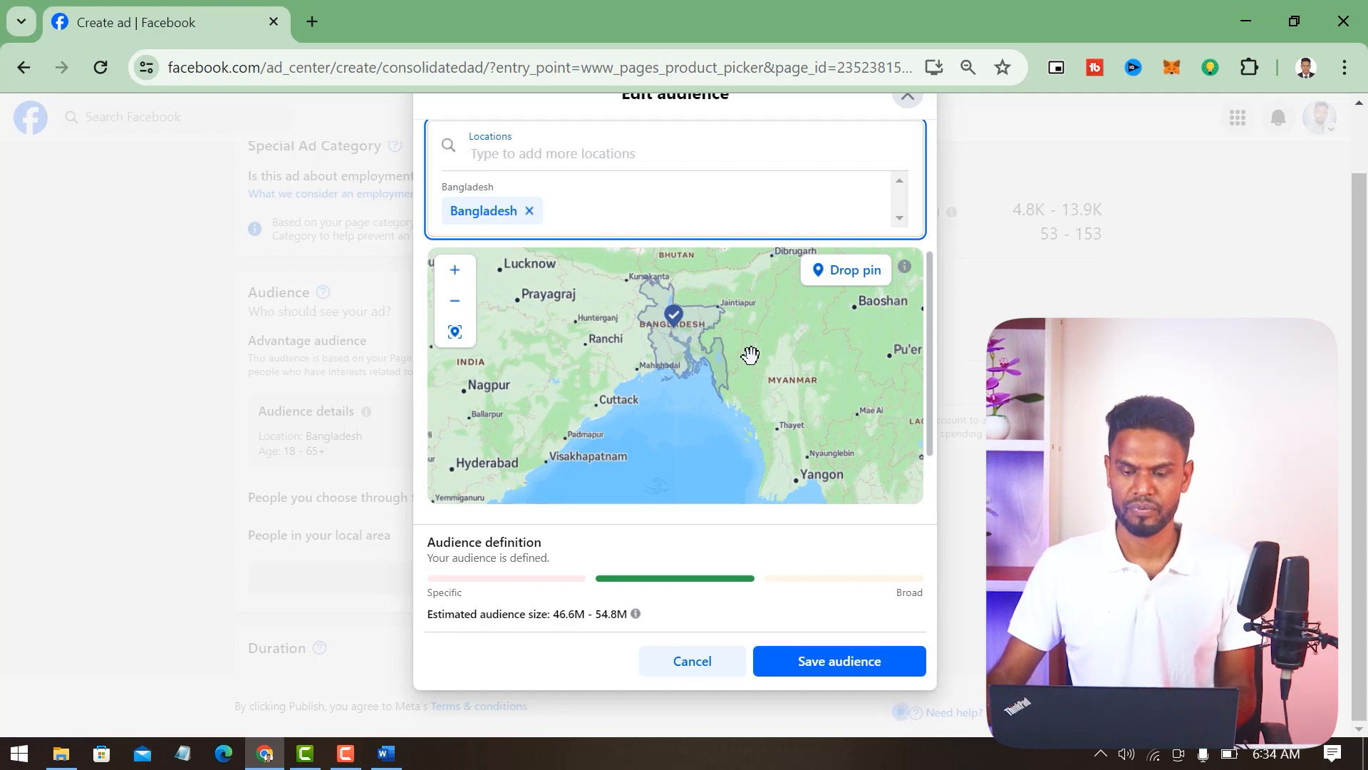
{"action": "scroll", "coordinate": [748, 354], "scroll_direction": "down", "scroll_amount": 3}
{"action": "left_click_drag", "start_coordinate": [929, 298], "coordinate": [924, 382]}
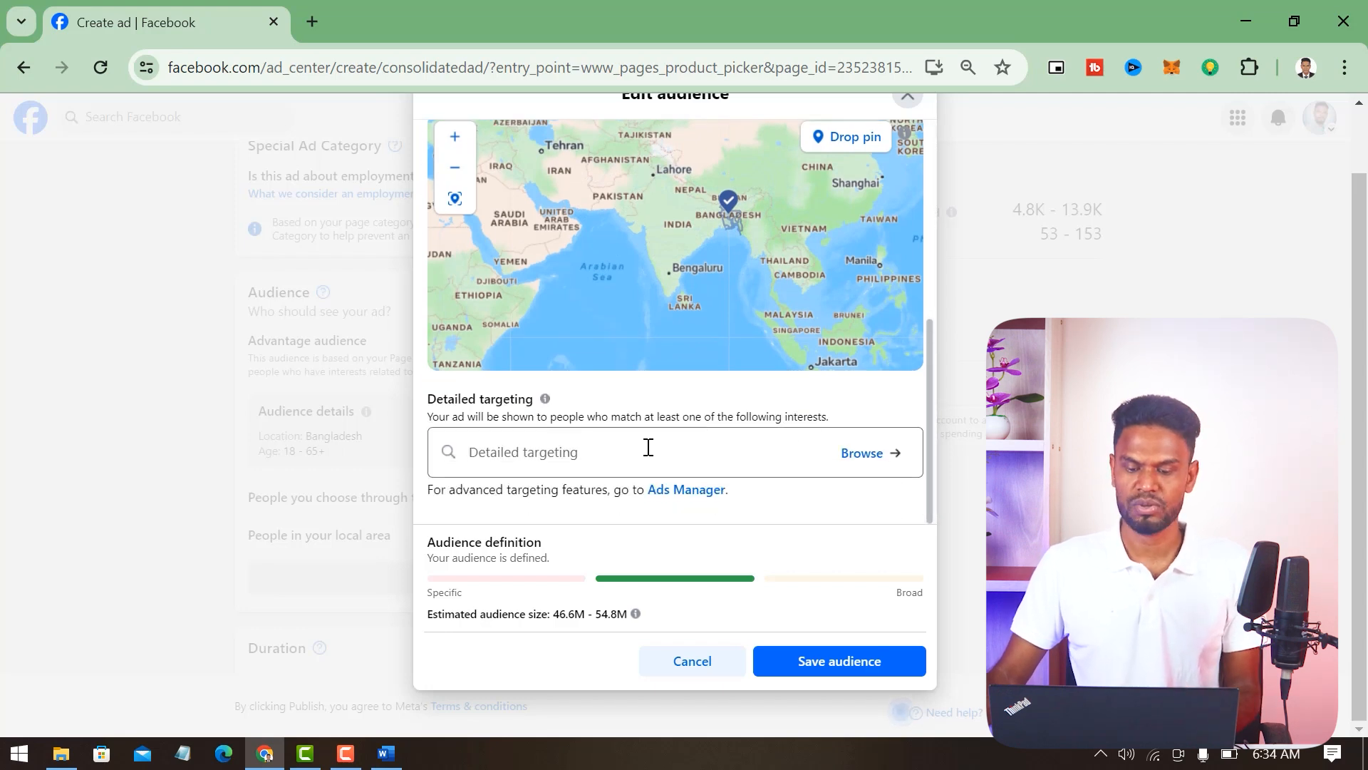
{"action": "left_click", "coordinate": [878, 463]}
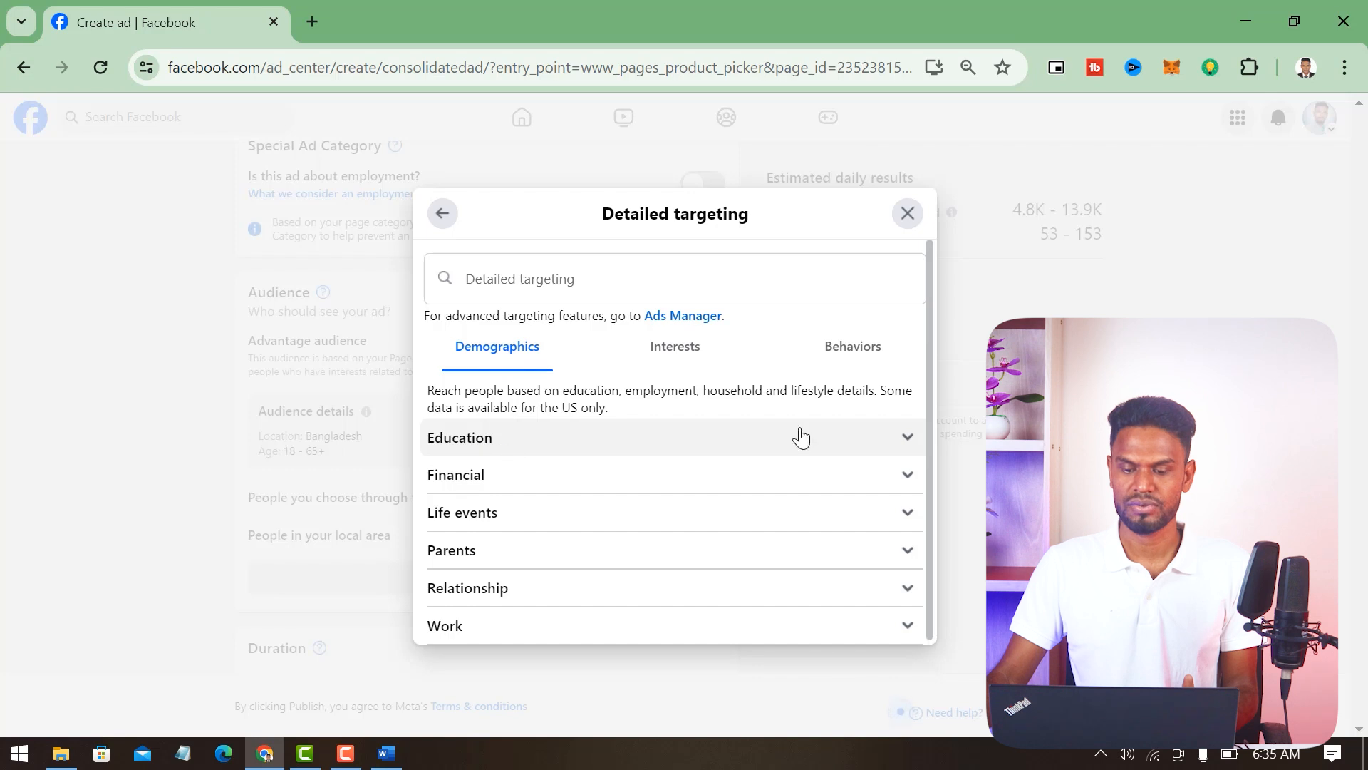
Step: Add the education levels College grad, High school grad and In college to the demographic targeting
{"action": "left_click", "coordinate": [898, 445]}
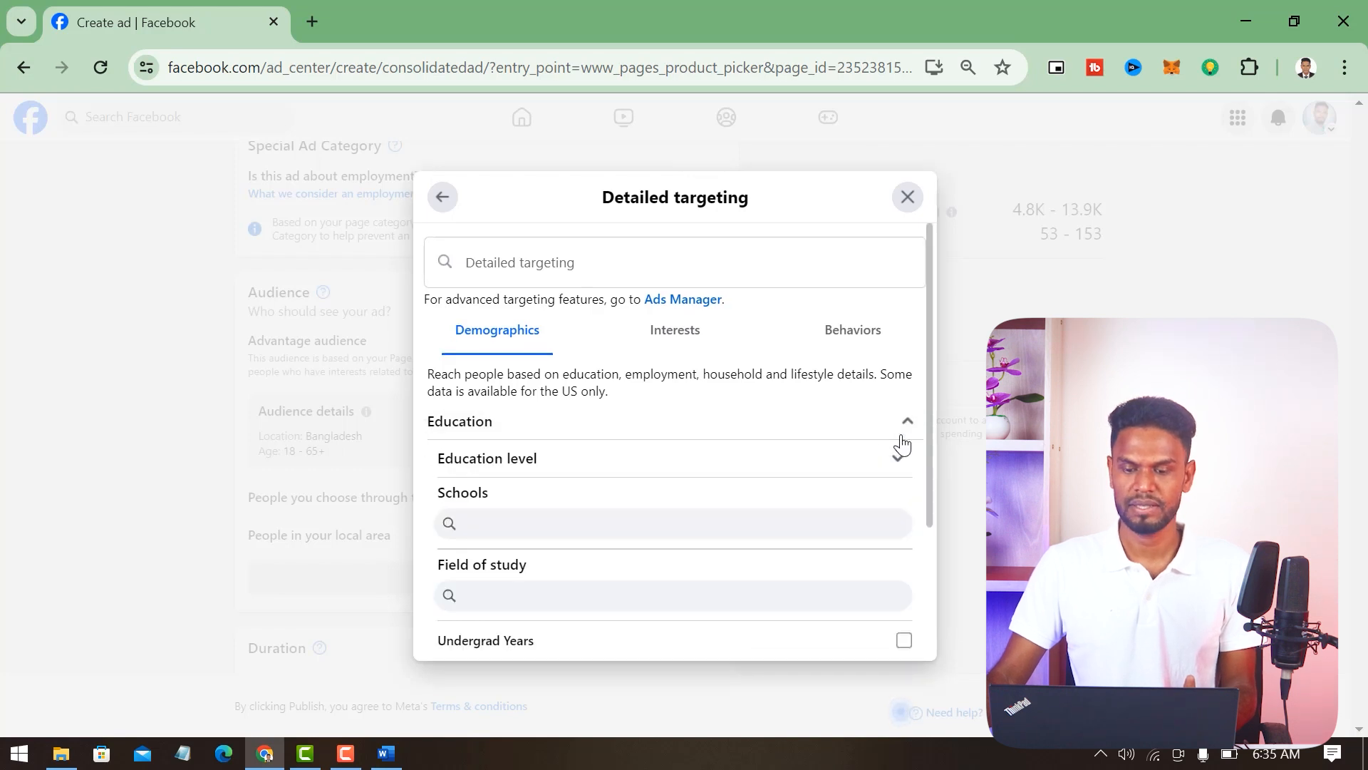
{"action": "scroll", "coordinate": [713, 370], "scroll_direction": "down", "scroll_amount": 3}
{"action": "left_click", "coordinate": [898, 267]}
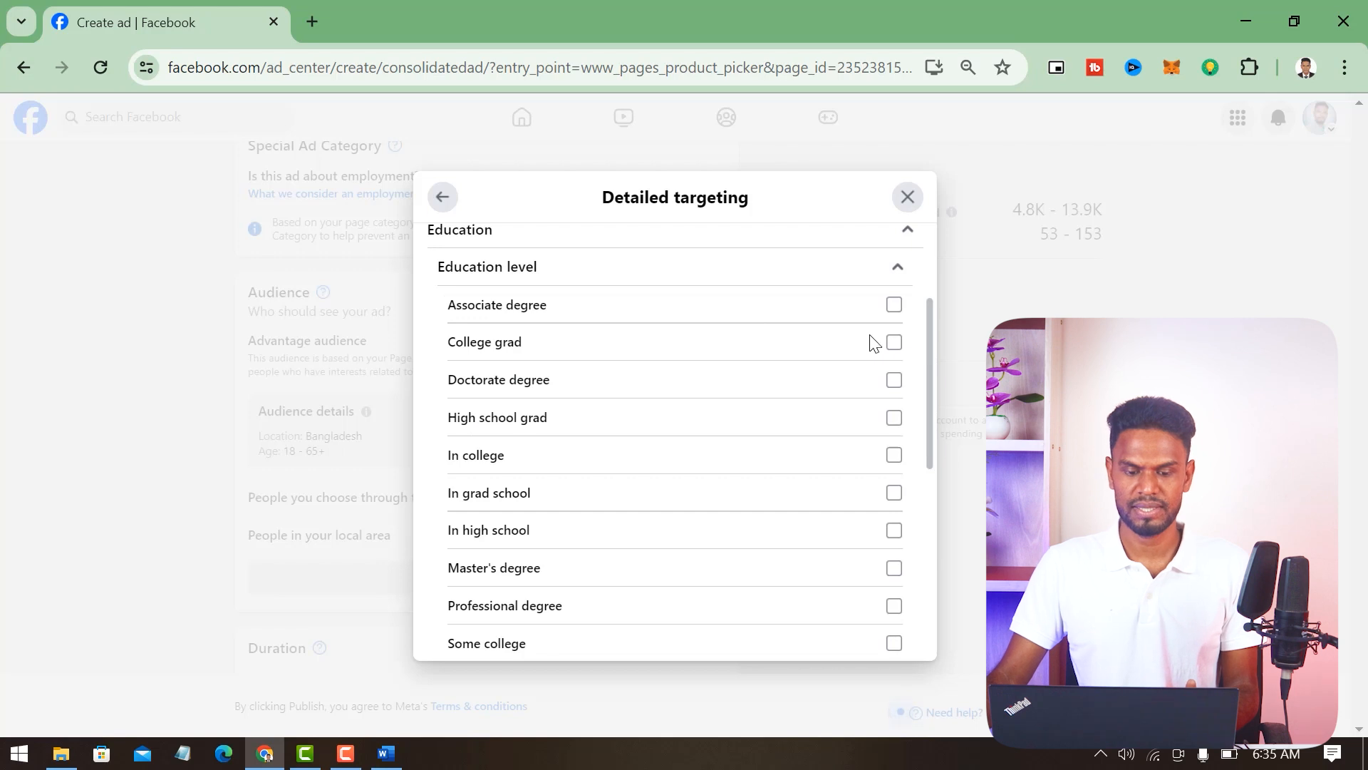
{"action": "left_click", "coordinate": [893, 342]}
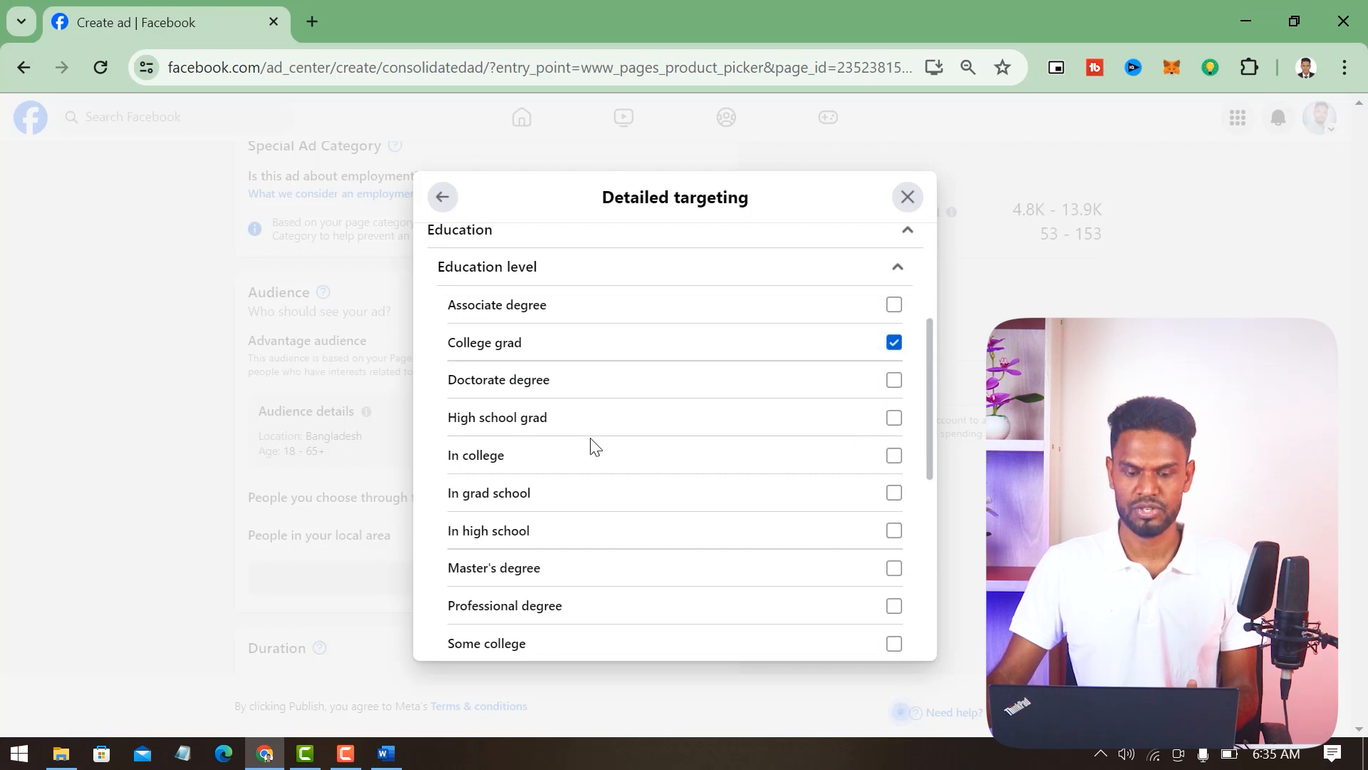
{"action": "left_click", "coordinate": [894, 417]}
{"action": "scroll", "coordinate": [755, 360], "scroll_direction": "down", "scroll_amount": 2}
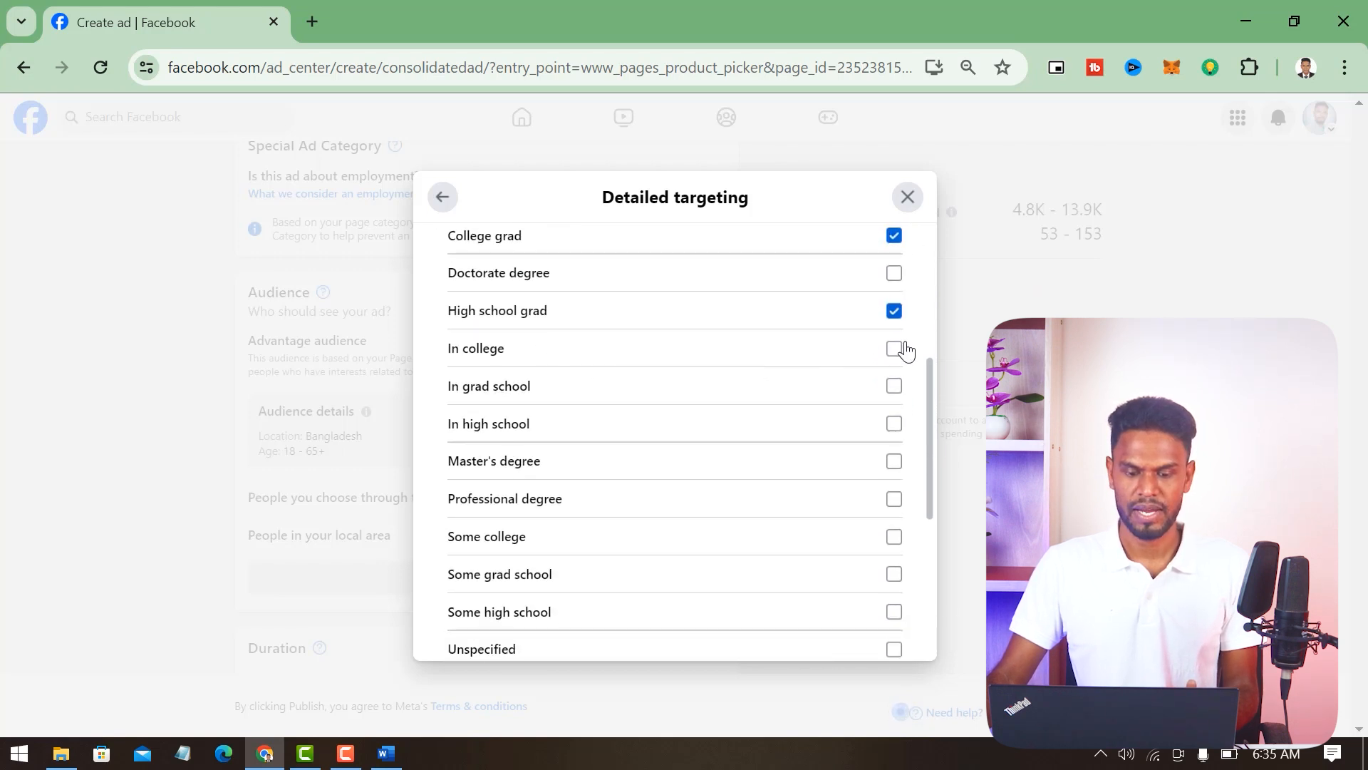
{"action": "left_click", "coordinate": [893, 349]}
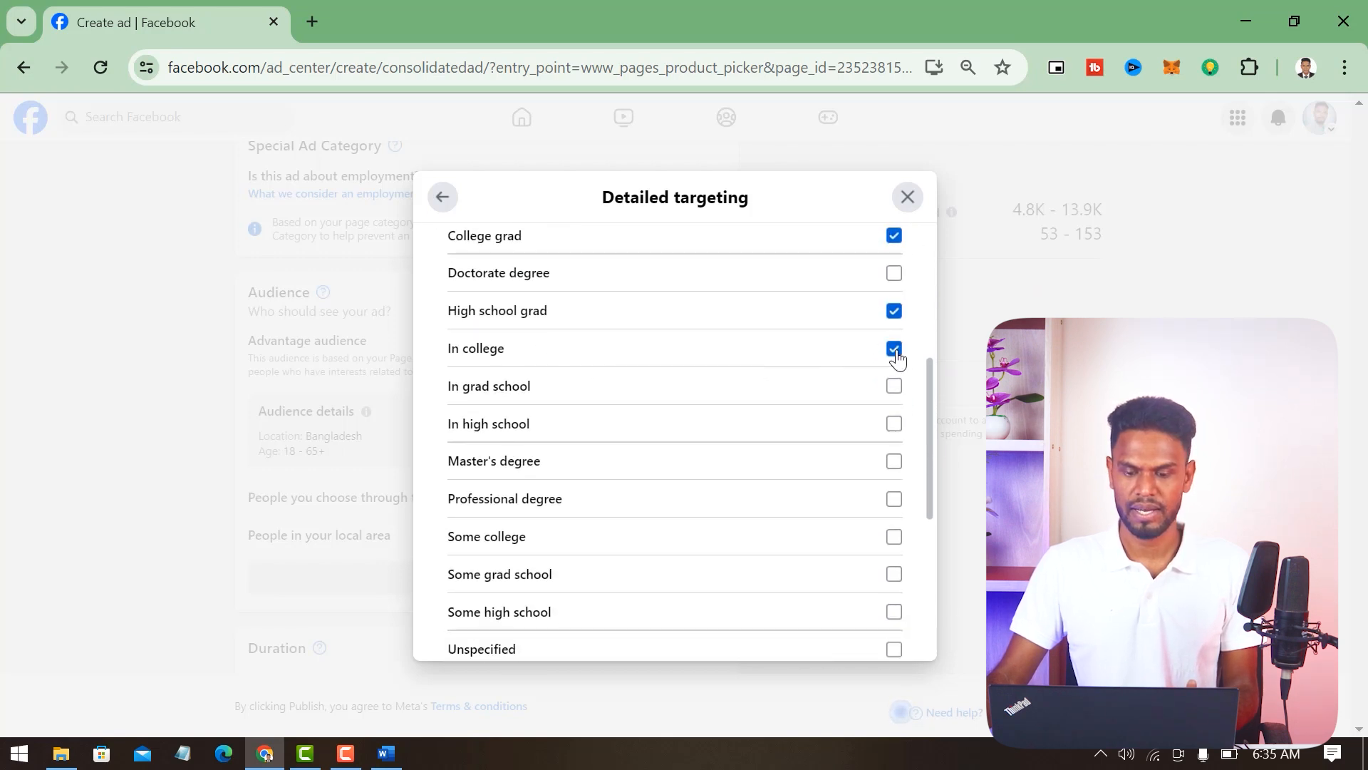
Step: Add the education levels In high school, Master's degree, Professional degree, Some college and Some high school to the targeting
{"action": "left_click", "coordinate": [894, 423]}
{"action": "left_click", "coordinate": [894, 461]}
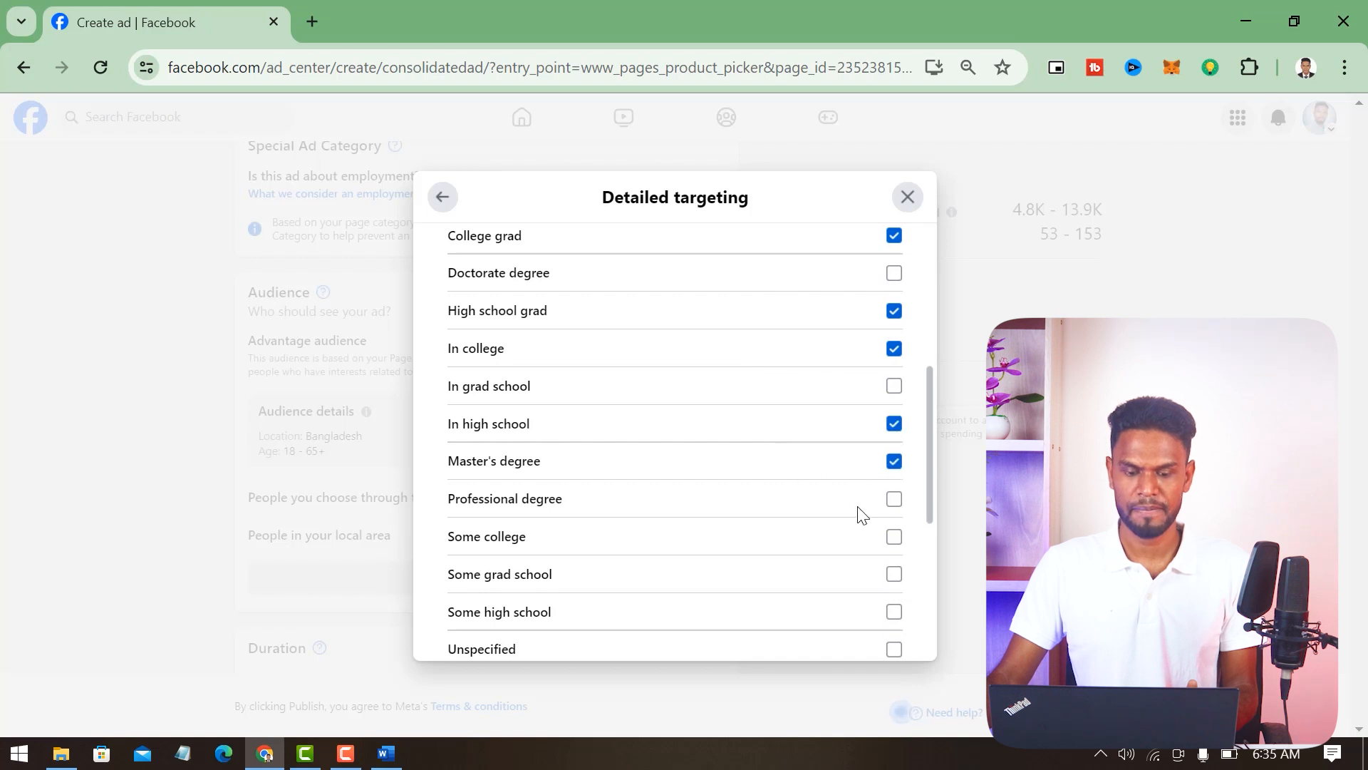
{"action": "left_click", "coordinate": [894, 499]}
{"action": "scroll", "coordinate": [770, 439], "scroll_direction": "down", "scroll_amount": 2}
{"action": "left_click", "coordinate": [894, 430]}
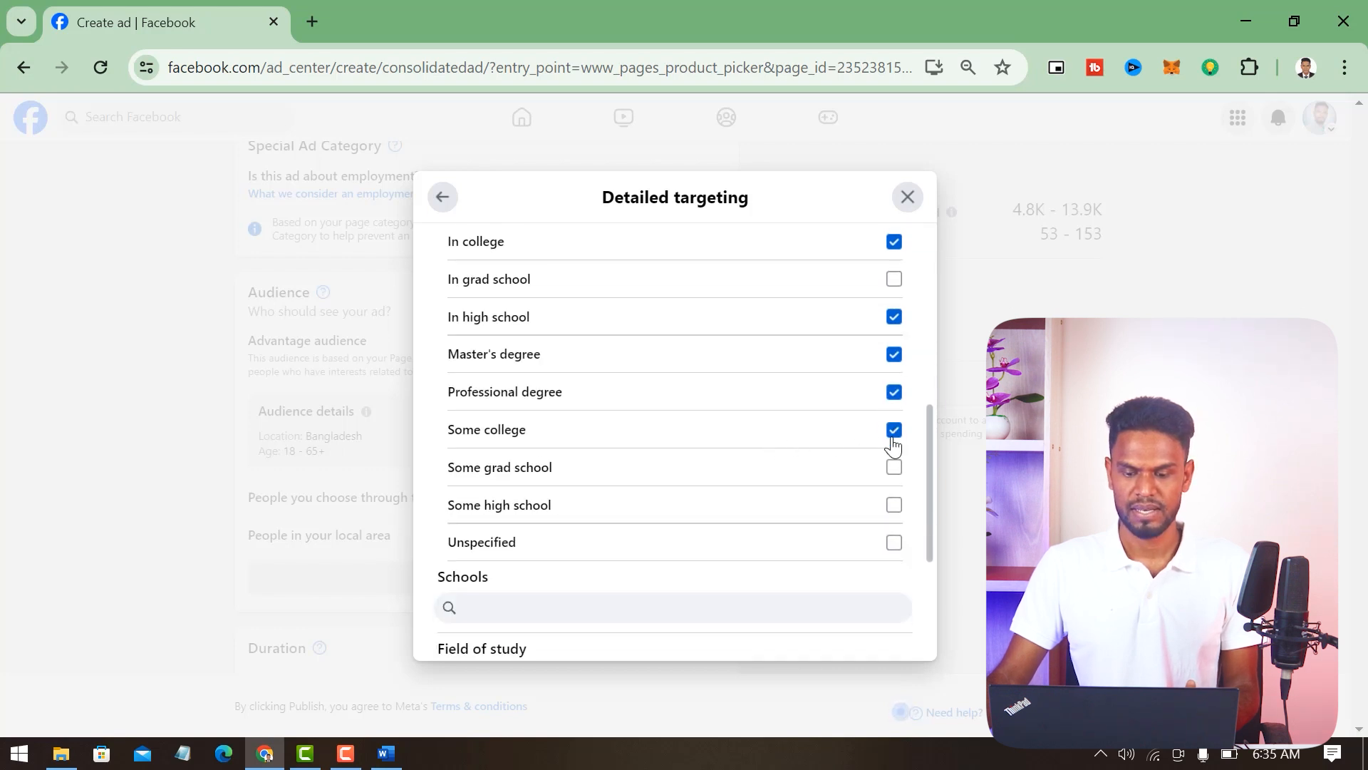
{"action": "left_click", "coordinate": [894, 504]}
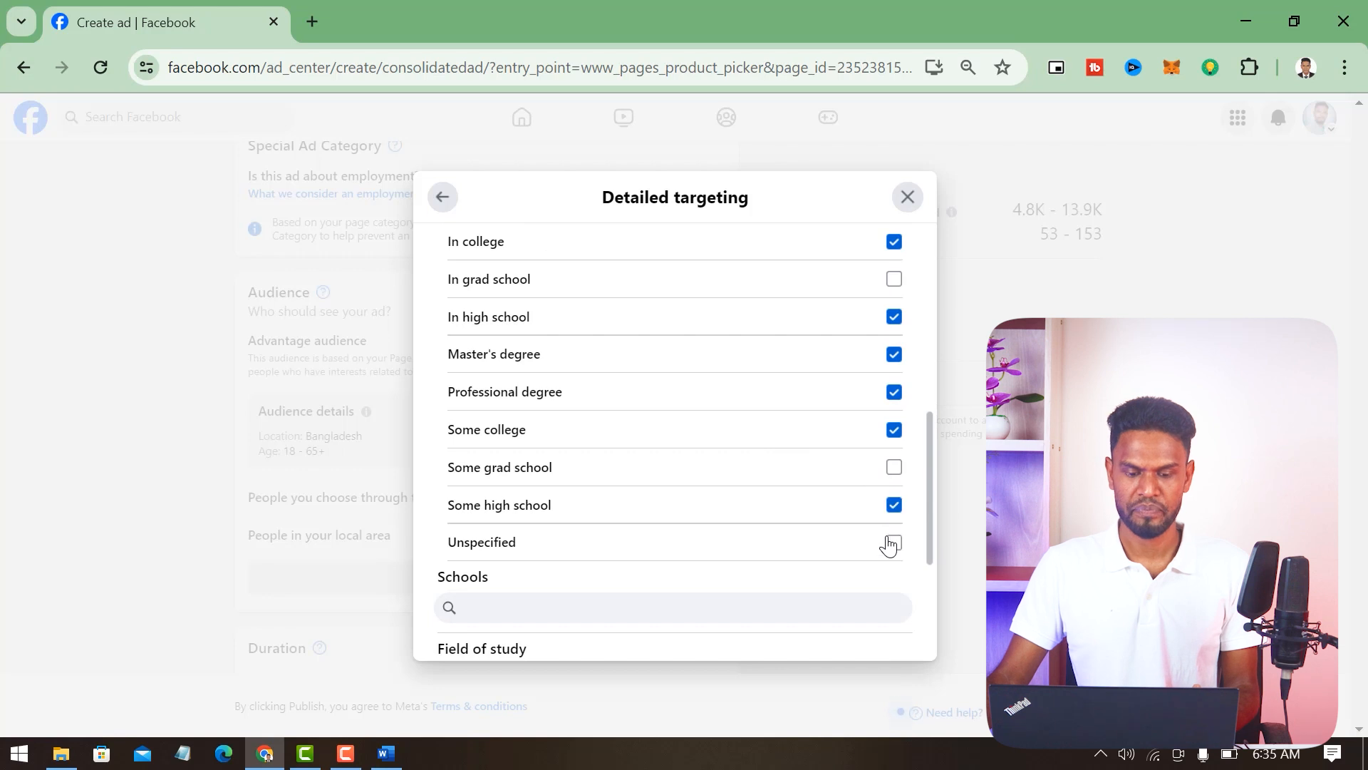
{"action": "scroll", "coordinate": [766, 395], "scroll_direction": "down", "scroll_amount": 1}
{"action": "scroll", "coordinate": [764, 394], "scroll_direction": "down", "scroll_amount": 4}
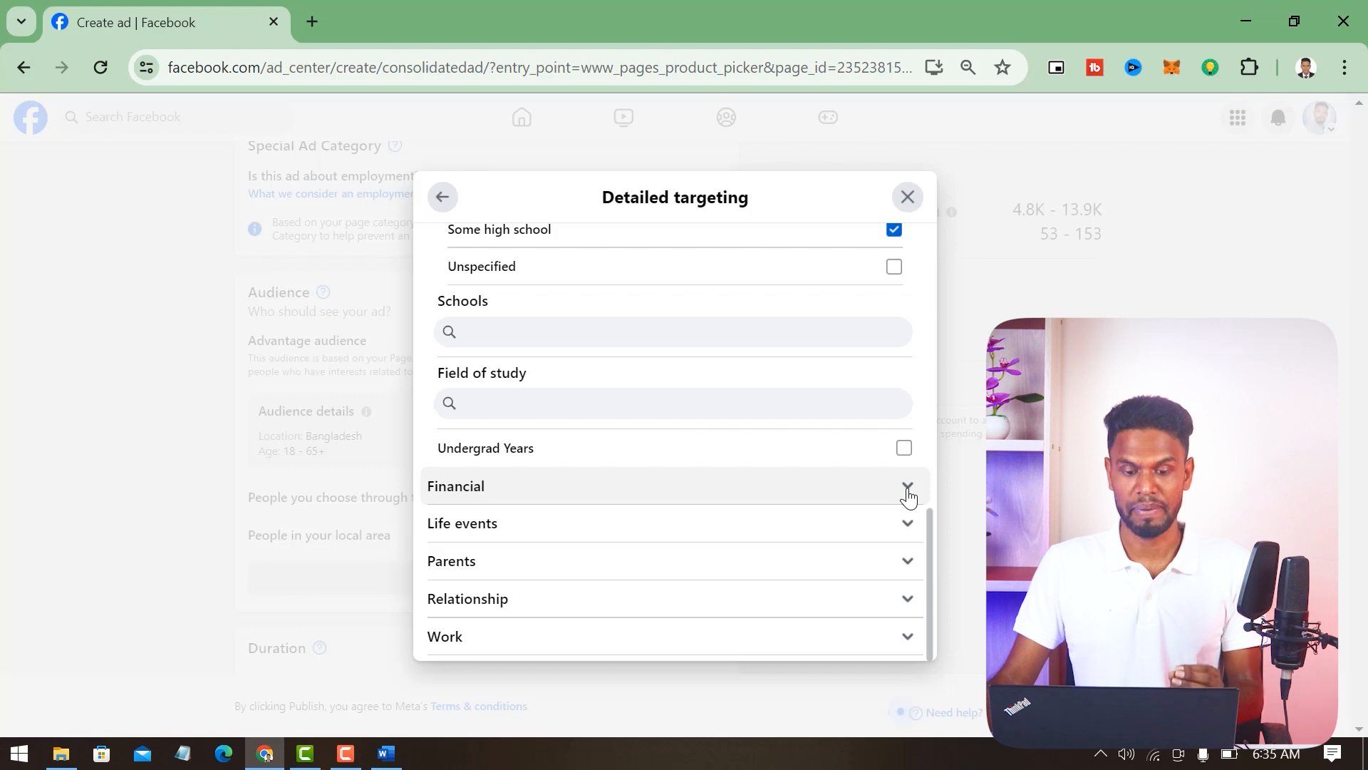
Step: Add the Advertising (marketing) interest from the Business and industry category to the detailed targeting
{"action": "scroll", "coordinate": [761, 497], "scroll_direction": "up", "scroll_amount": 3}
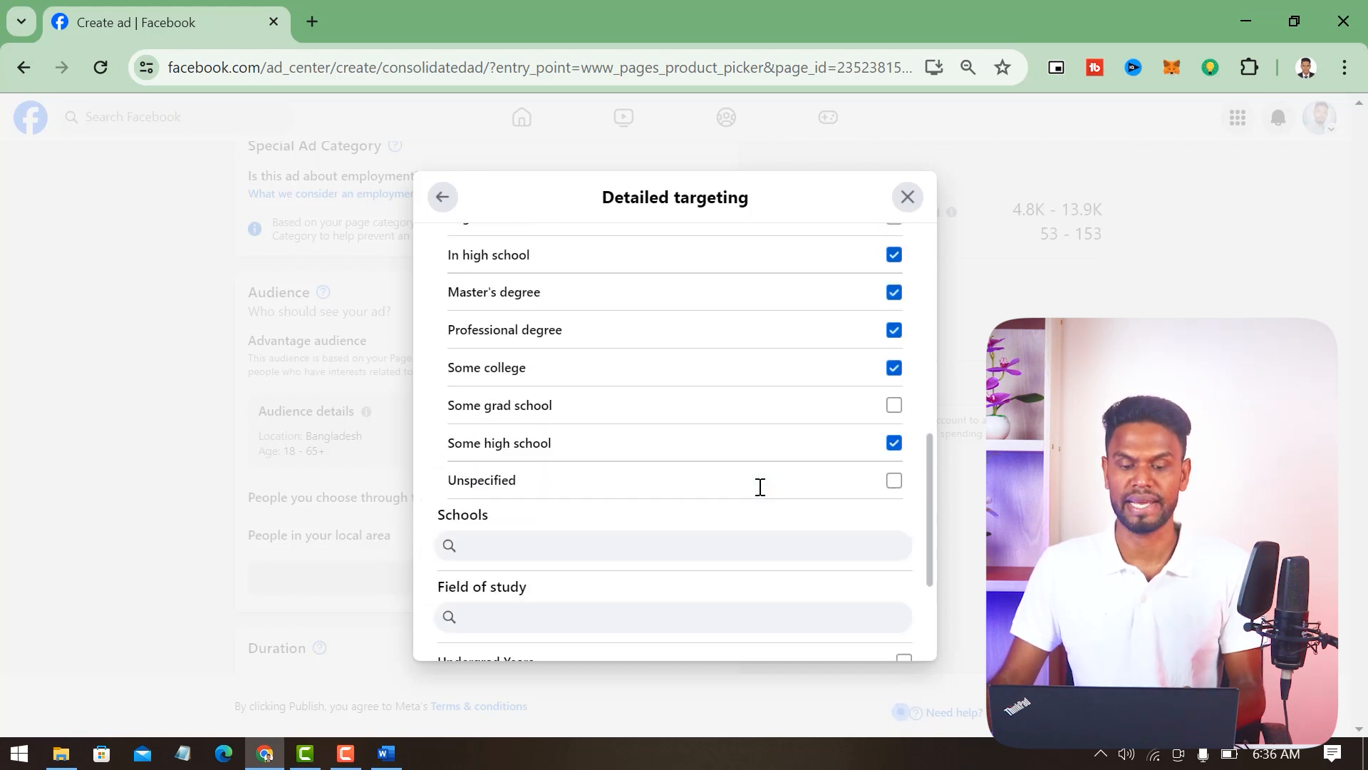
{"action": "scroll", "coordinate": [757, 485], "scroll_direction": "up", "scroll_amount": 6}
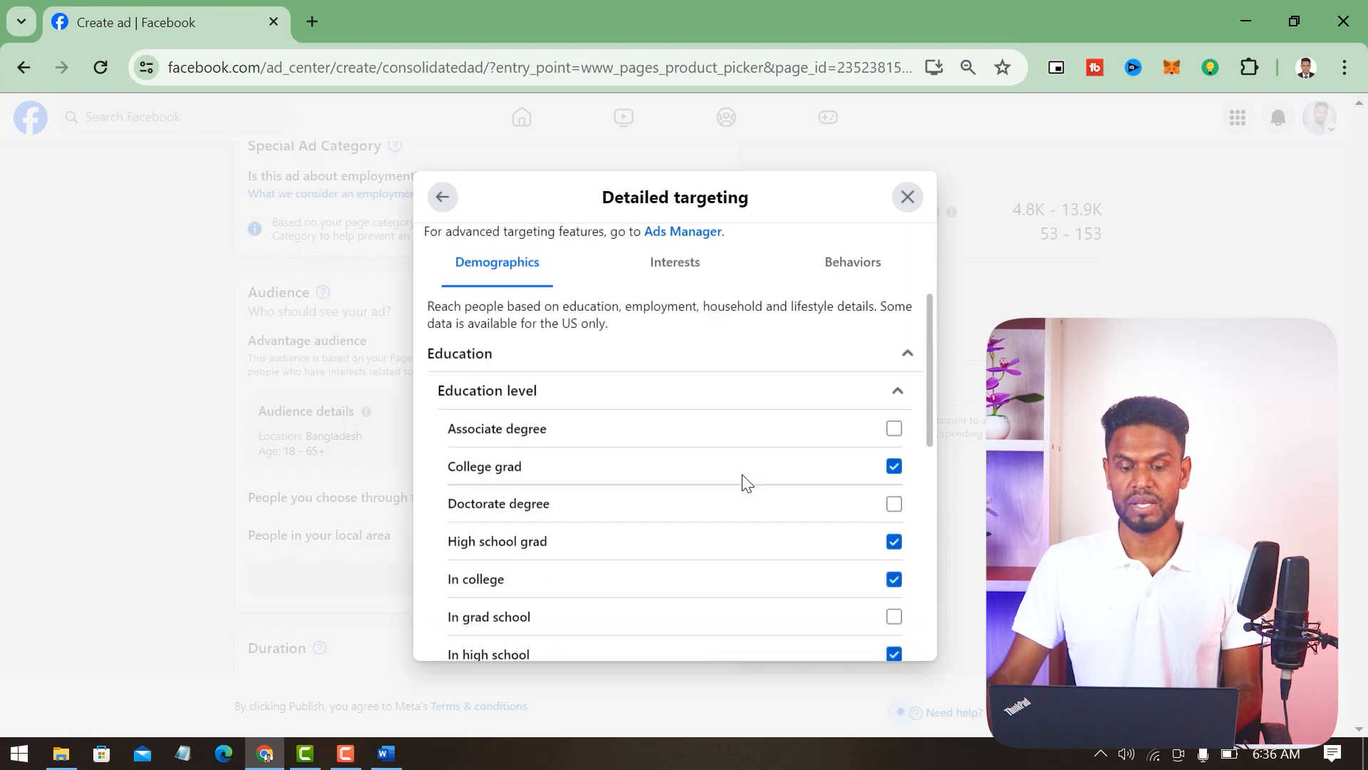
{"action": "scroll", "coordinate": [741, 474], "scroll_direction": "up", "scroll_amount": 2}
{"action": "scroll", "coordinate": [741, 474], "scroll_direction": "down", "scroll_amount": 2}
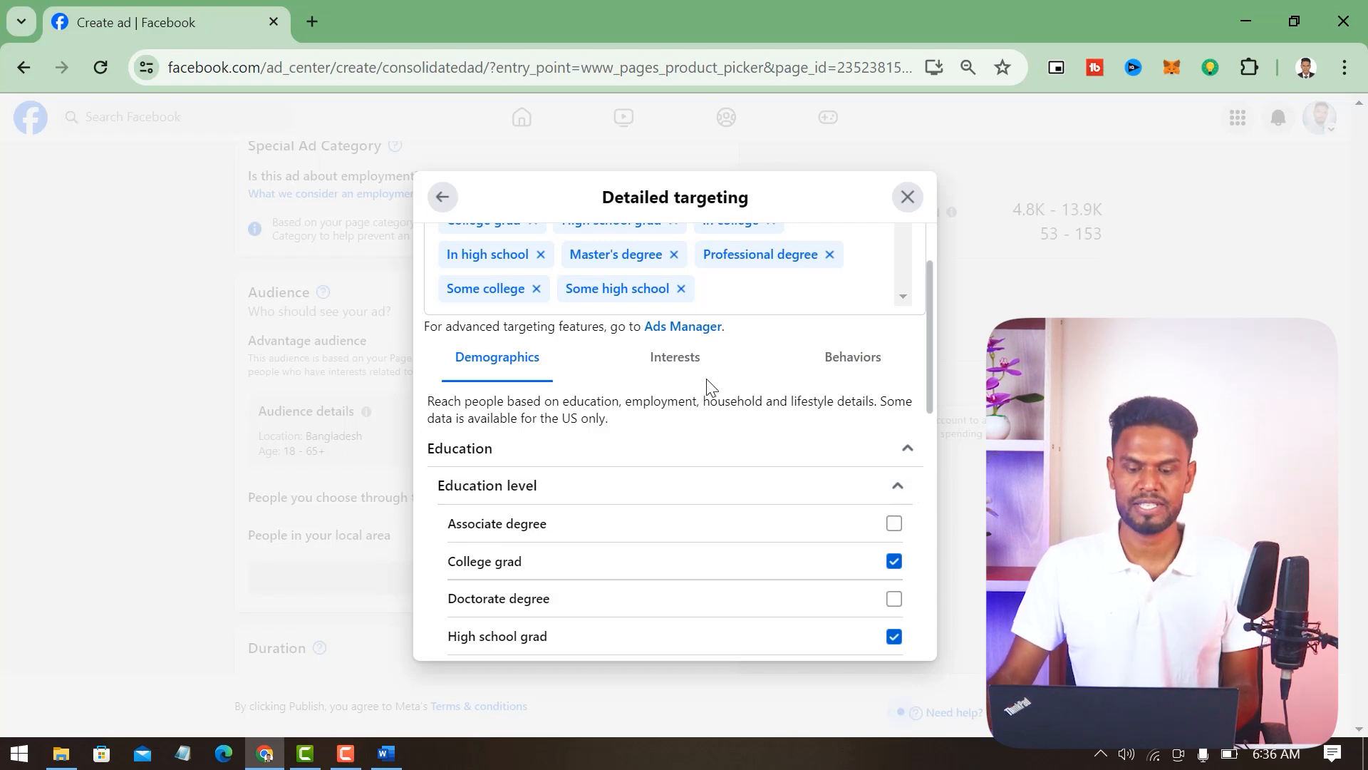
{"action": "left_click", "coordinate": [682, 367]}
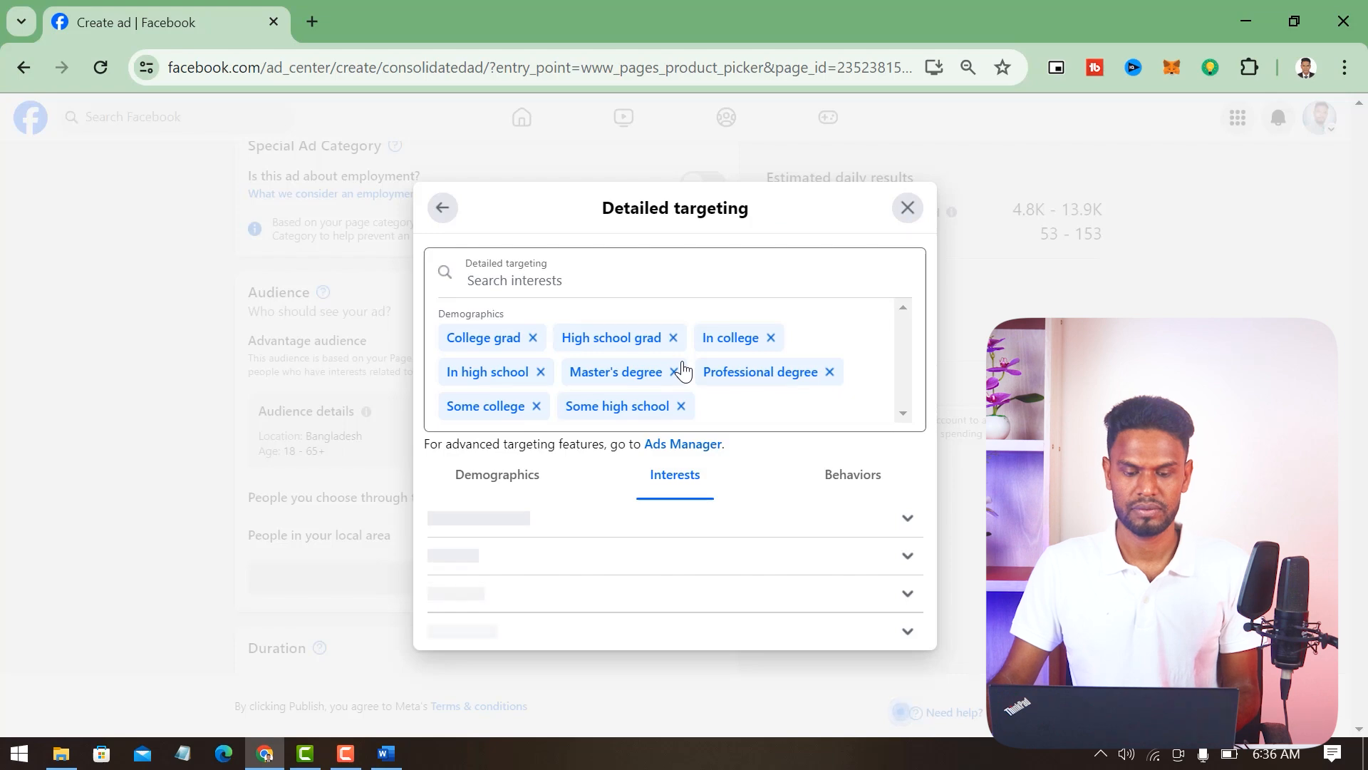
{"action": "scroll", "coordinate": [713, 449], "scroll_direction": "down", "scroll_amount": 2}
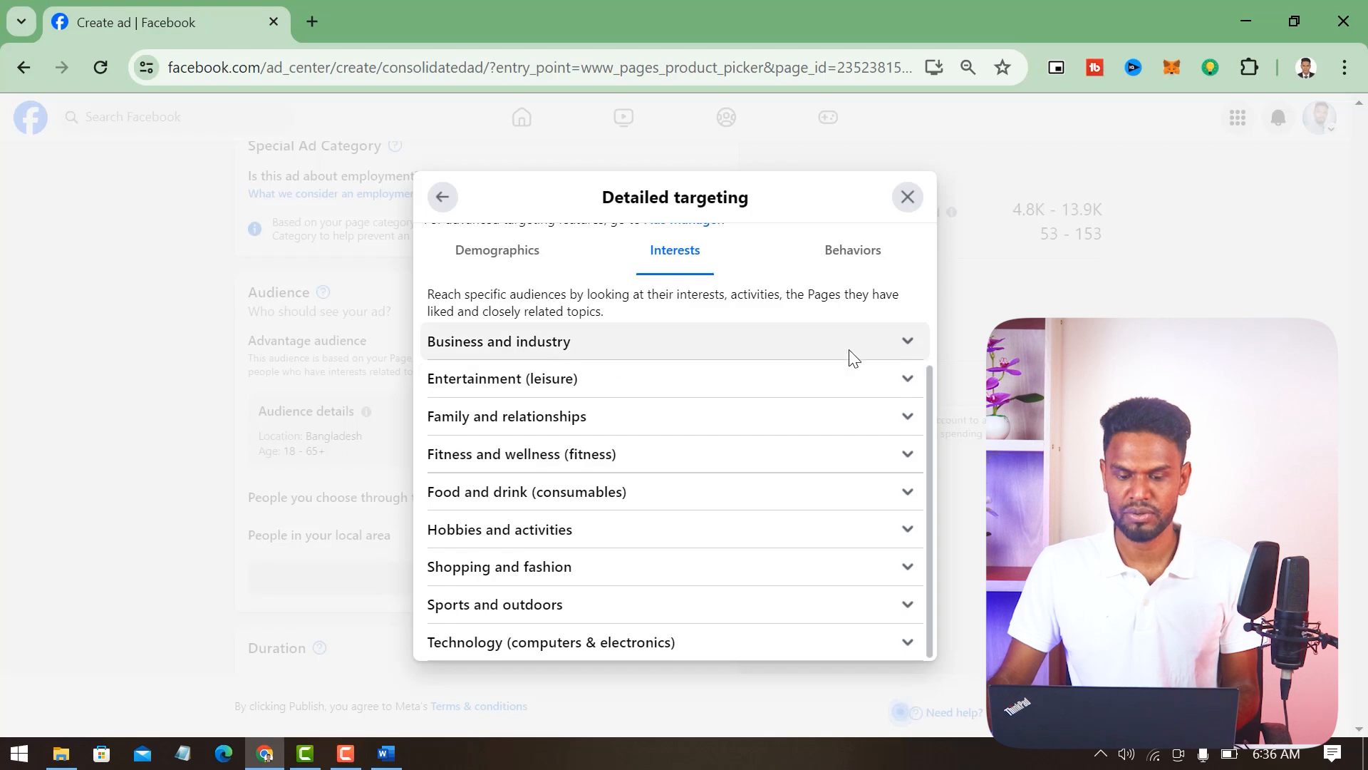
{"action": "left_click", "coordinate": [904, 345]}
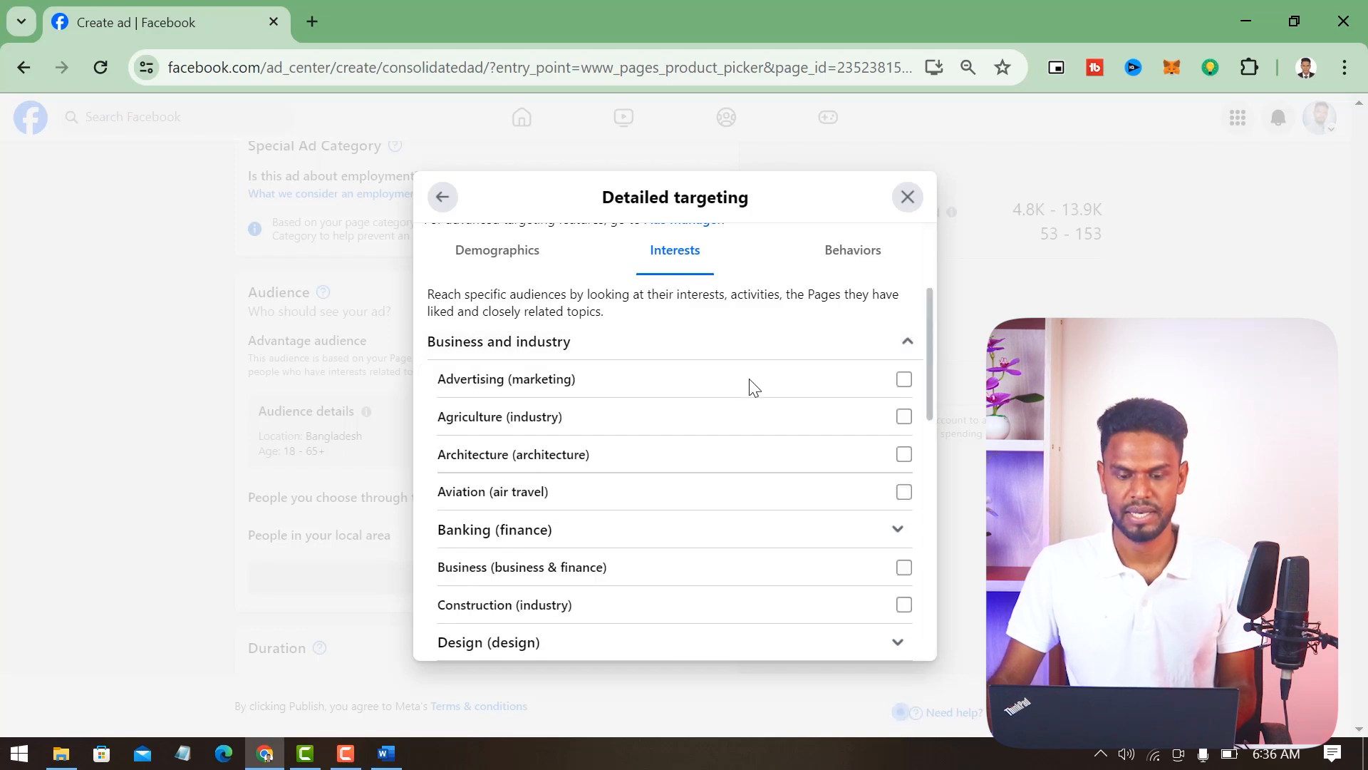
{"action": "left_click", "coordinate": [903, 379]}
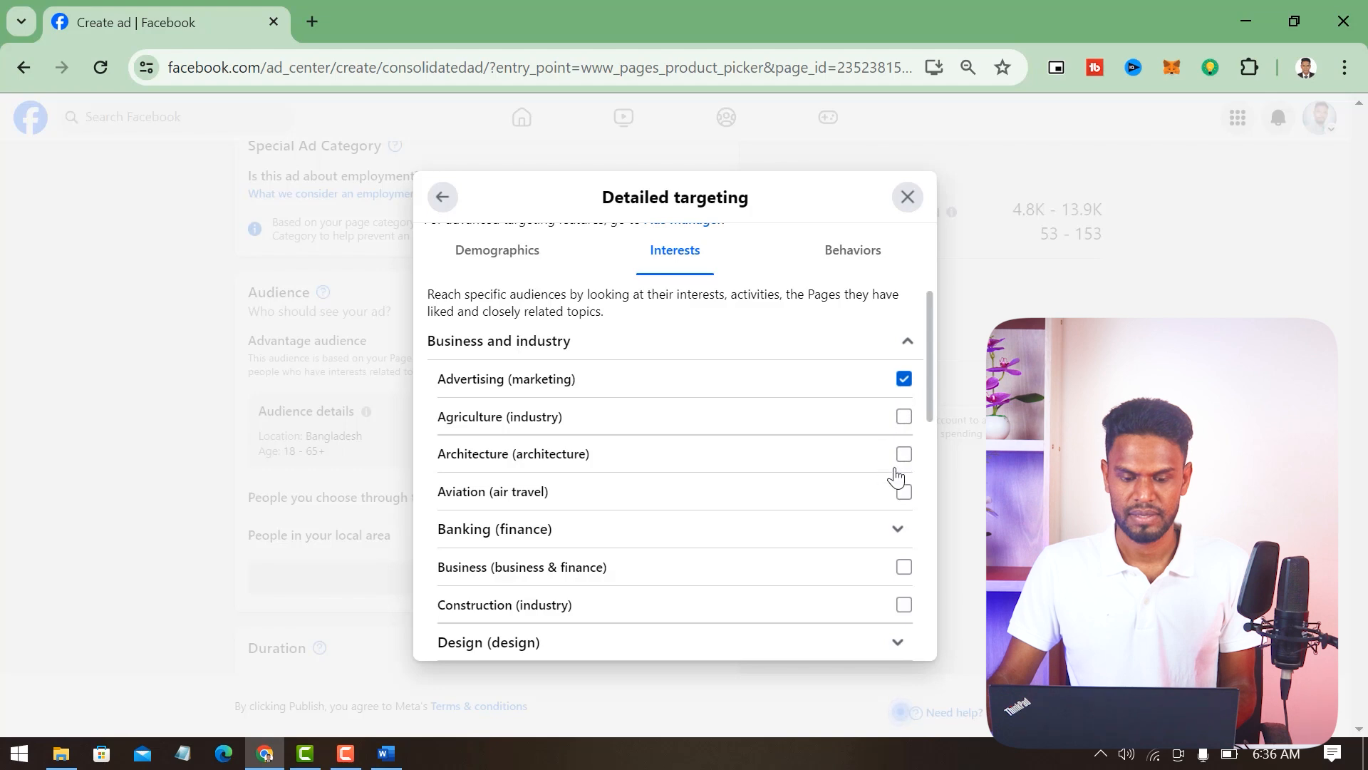
Step: Add the Investment banking, Online banking, Retail banking and Business (business & finance) interests to the detailed targeting
{"action": "scroll", "coordinate": [837, 415], "scroll_direction": "down", "scroll_amount": 2}
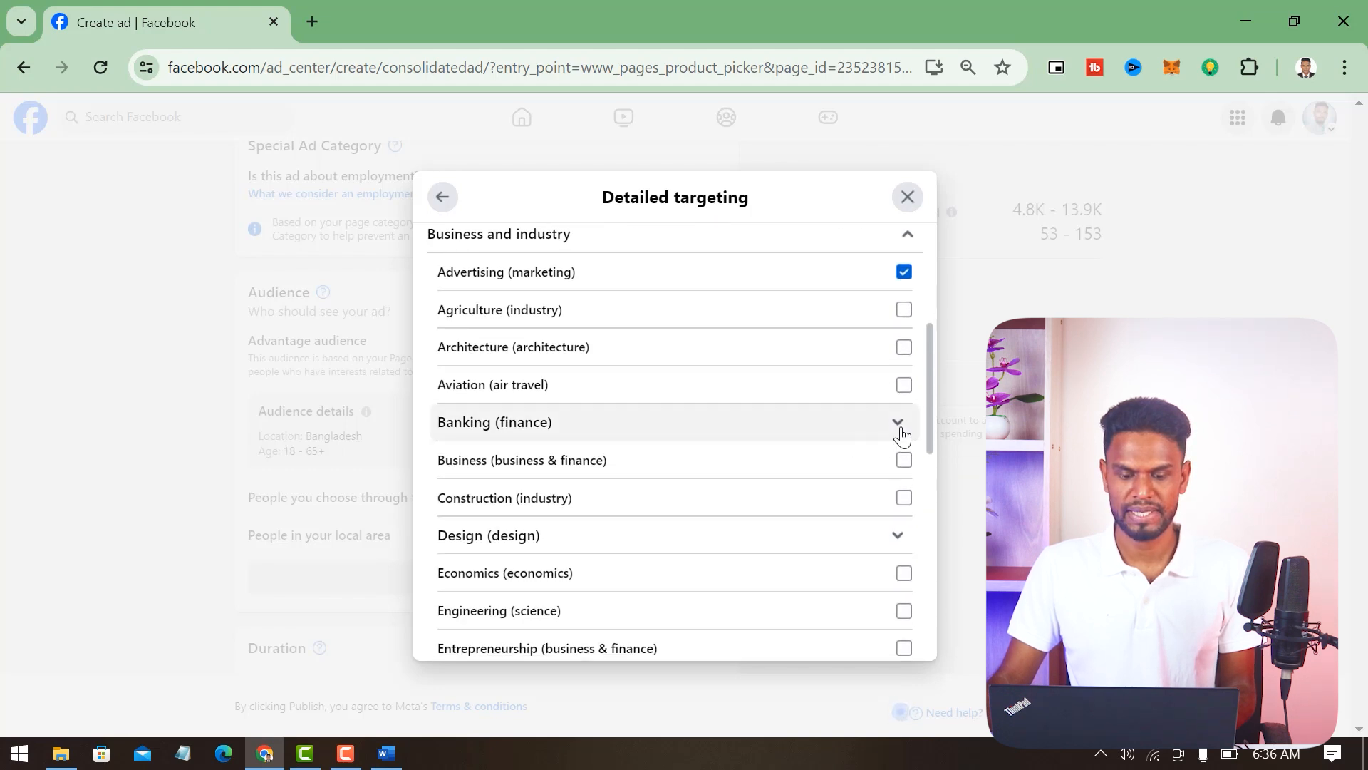
{"action": "left_click", "coordinate": [899, 423]}
{"action": "scroll", "coordinate": [867, 416], "scroll_direction": "down", "scroll_amount": 1}
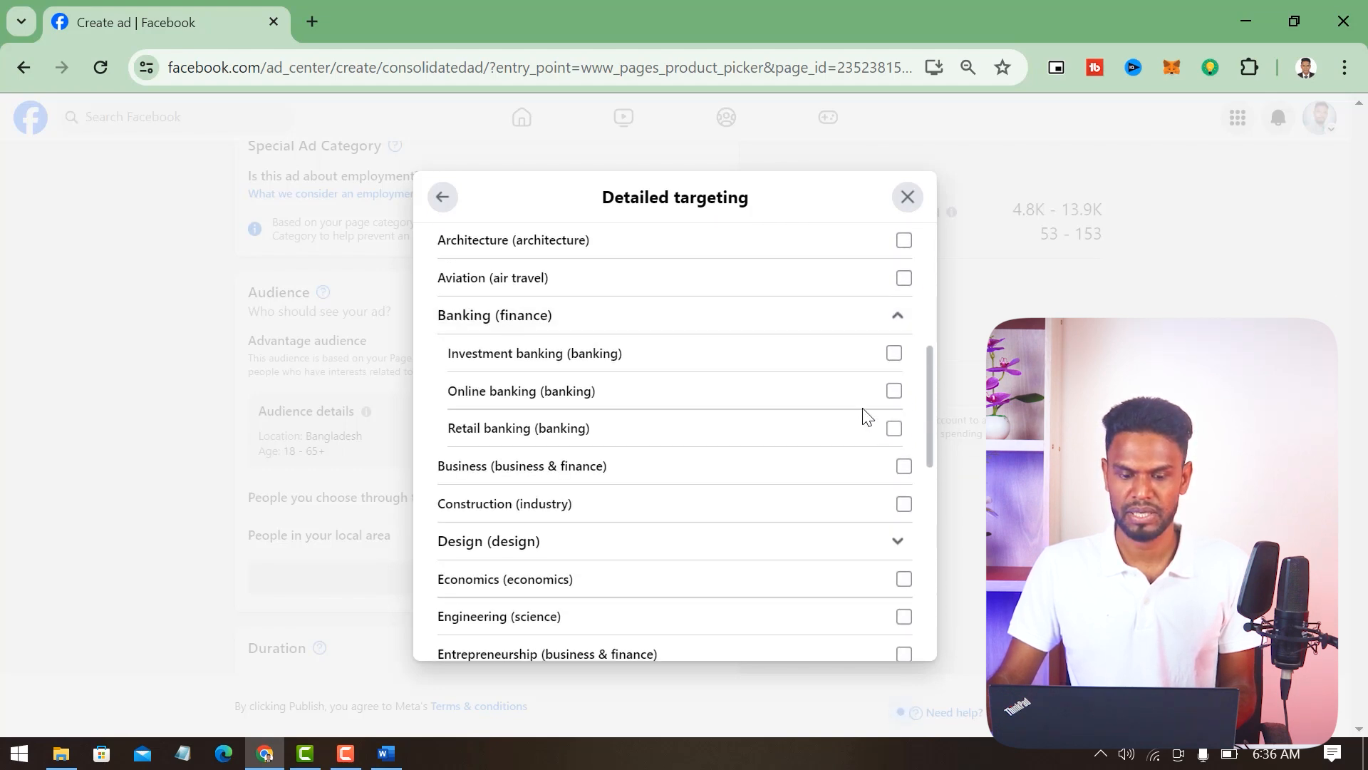
{"action": "left_click", "coordinate": [894, 429]}
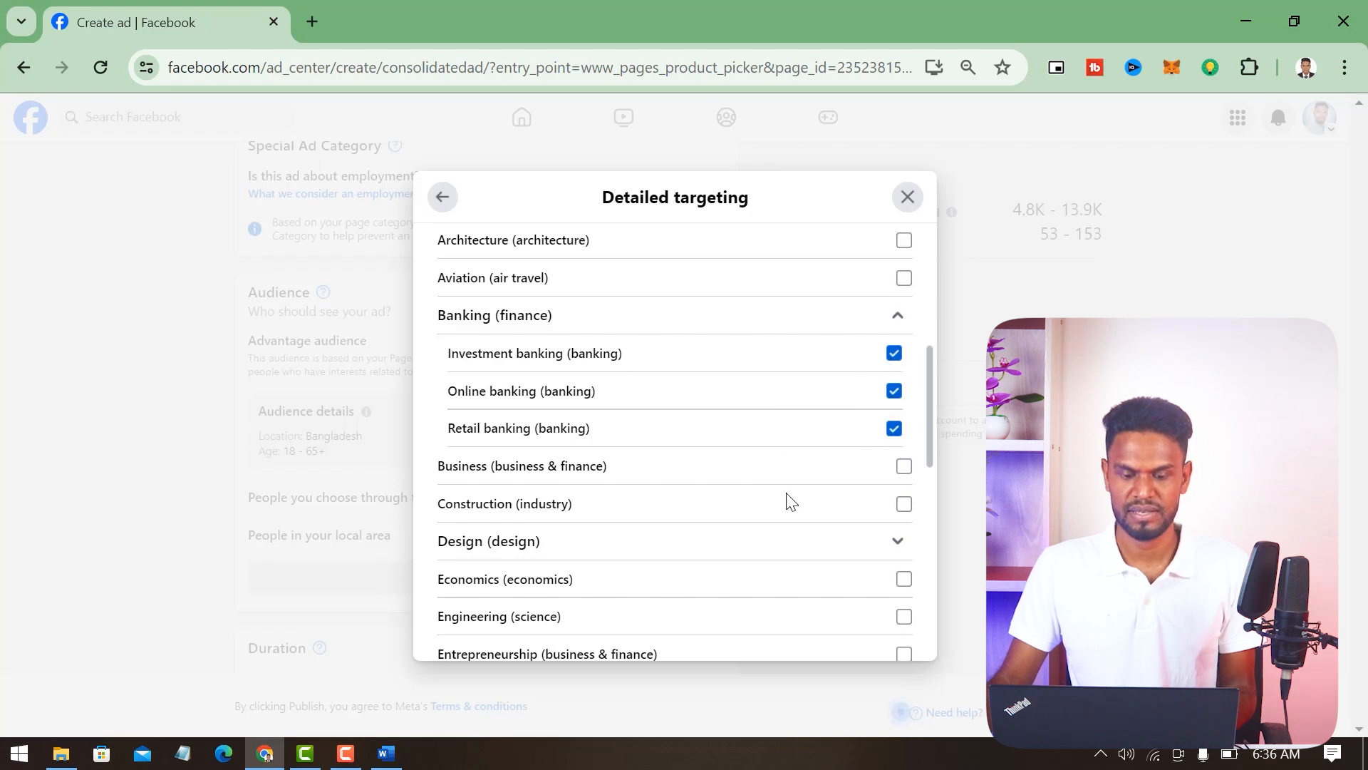
{"action": "left_click", "coordinate": [904, 467]}
Step: Add the Online (computing) interests Digital marketing, Email marketing, Online advertising and Search engine optimization to the detailed targeting
{"action": "scroll", "coordinate": [779, 421], "scroll_direction": "down", "scroll_amount": 3}
{"action": "scroll", "coordinate": [769, 412], "scroll_direction": "up", "scroll_amount": 2}
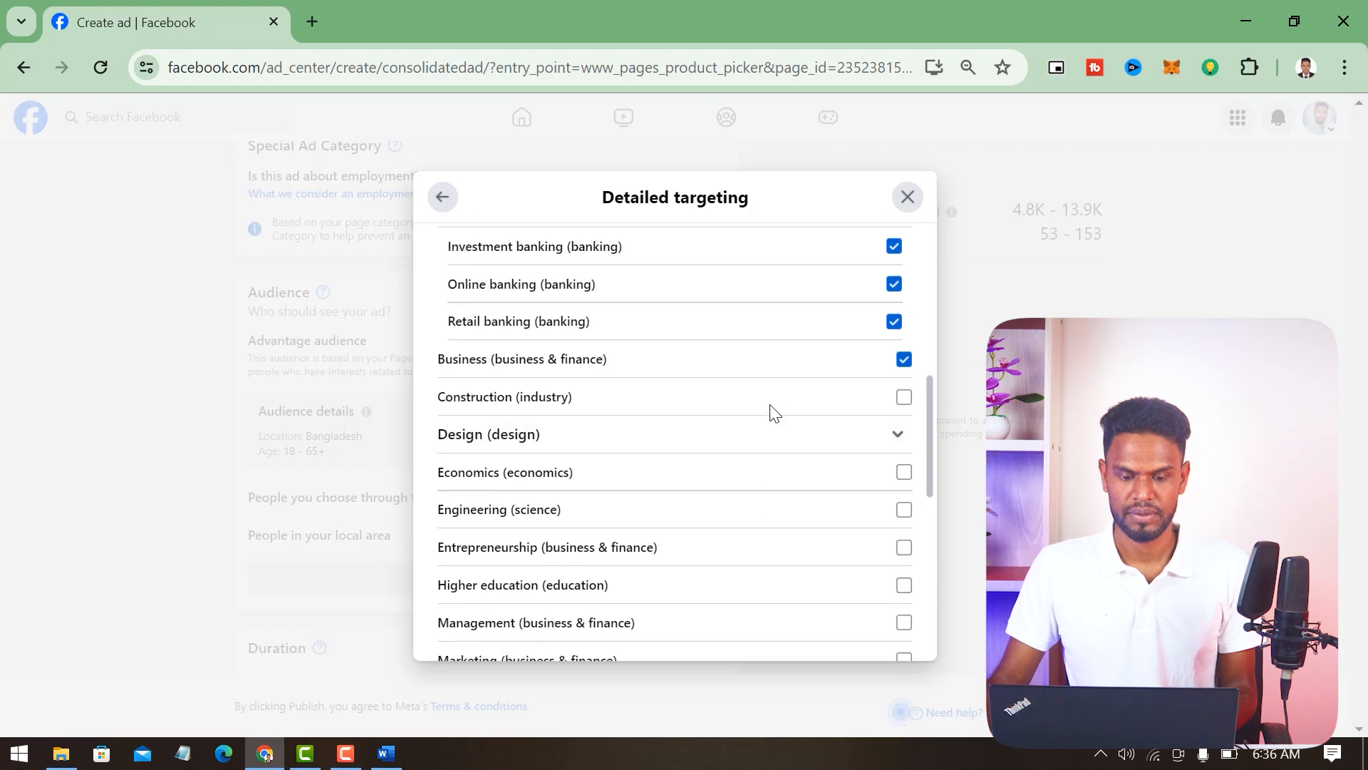
{"action": "scroll", "coordinate": [782, 443], "scroll_direction": "down", "scroll_amount": 5}
{"action": "scroll", "coordinate": [780, 443], "scroll_direction": "up", "scroll_amount": 3}
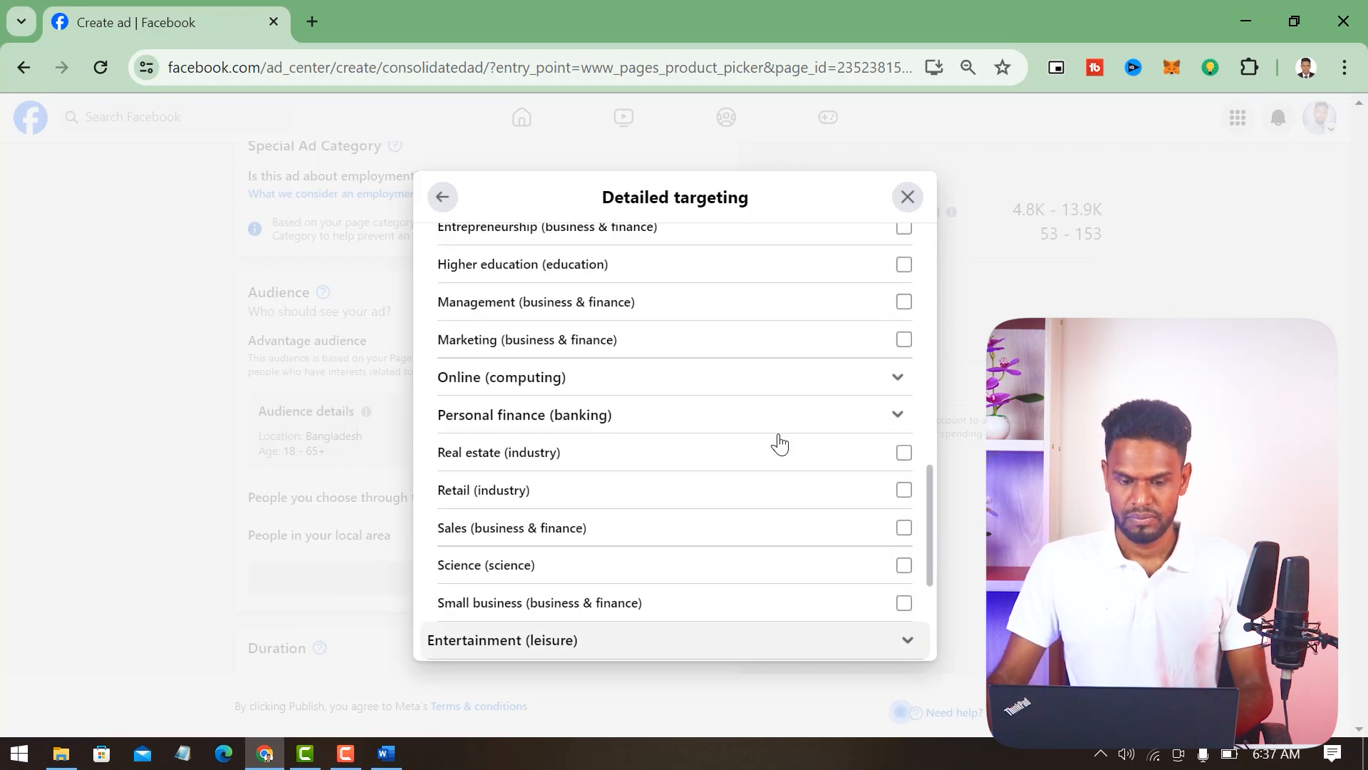
{"action": "left_click", "coordinate": [896, 380]}
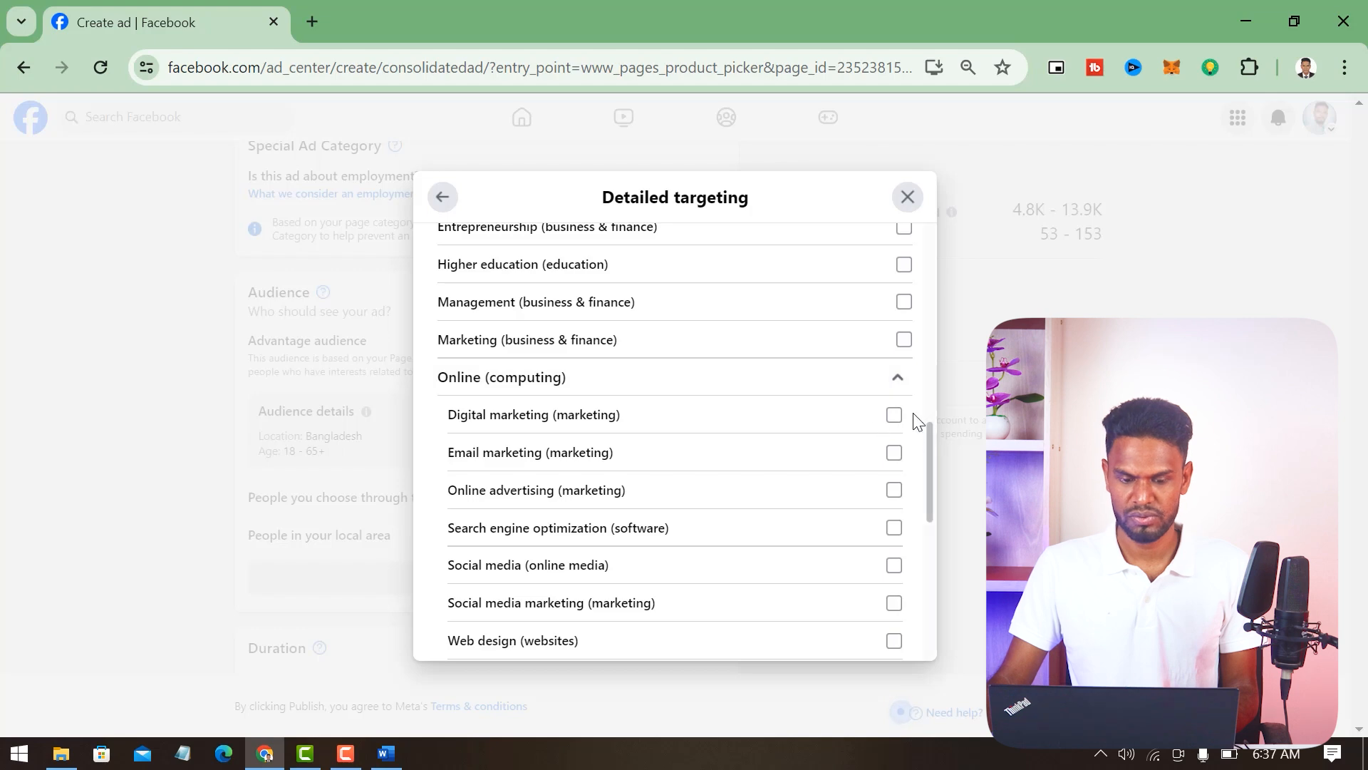
{"action": "left_click", "coordinate": [894, 414]}
{"action": "left_click", "coordinate": [894, 452]}
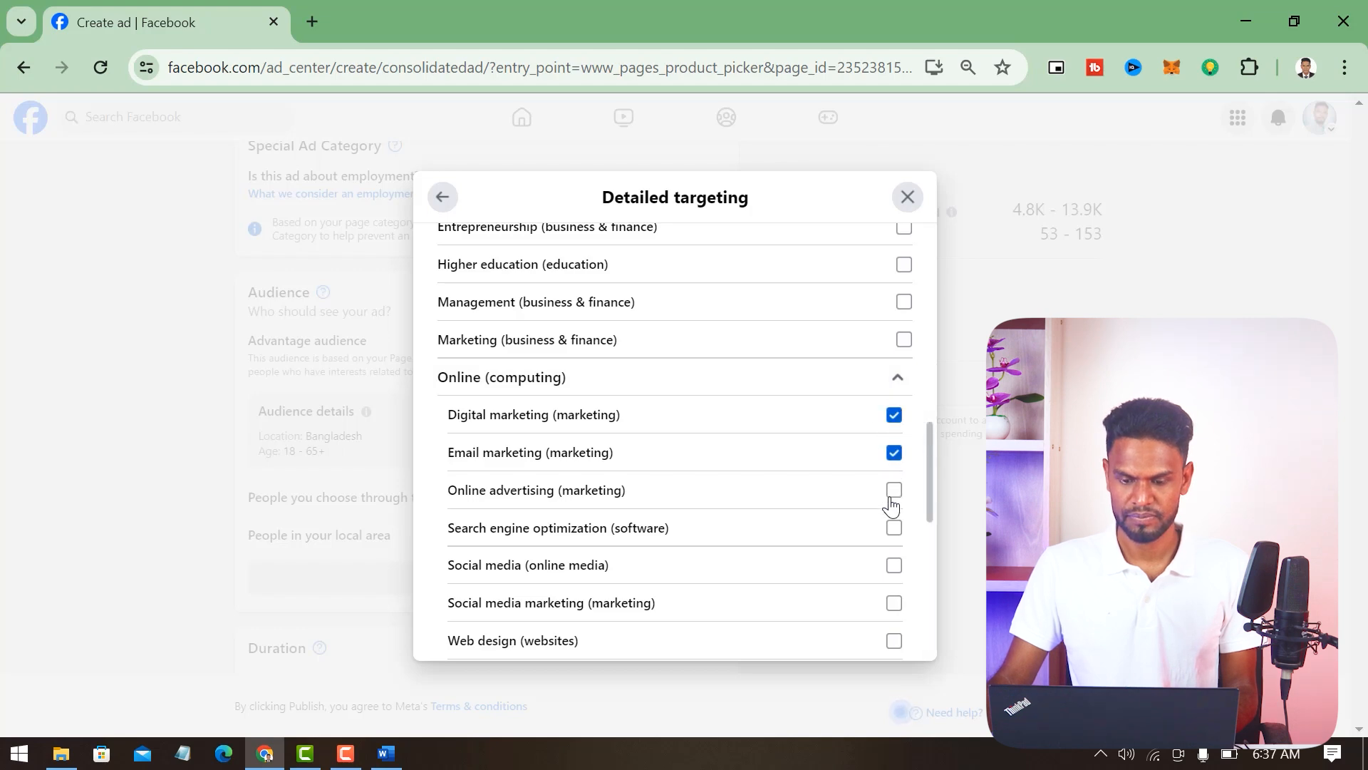
{"action": "left_click", "coordinate": [894, 491]}
{"action": "left_click", "coordinate": [894, 528]}
Step: Add the Online (computing) interests Social media, Social media marketing and Web design to the detailed targeting
{"action": "scroll", "coordinate": [716, 492], "scroll_direction": "down", "scroll_amount": 2}
{"action": "left_click", "coordinate": [893, 462]}
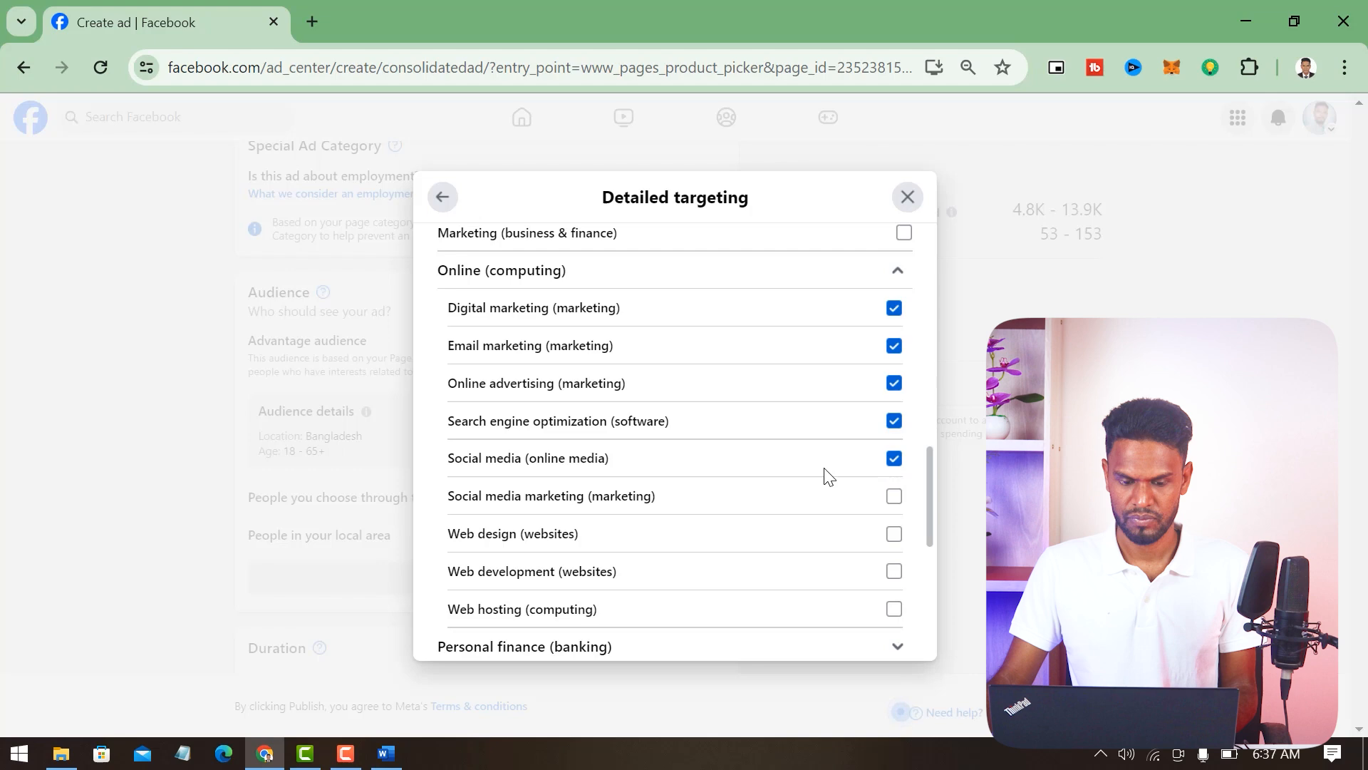
{"action": "left_click", "coordinate": [894, 497]}
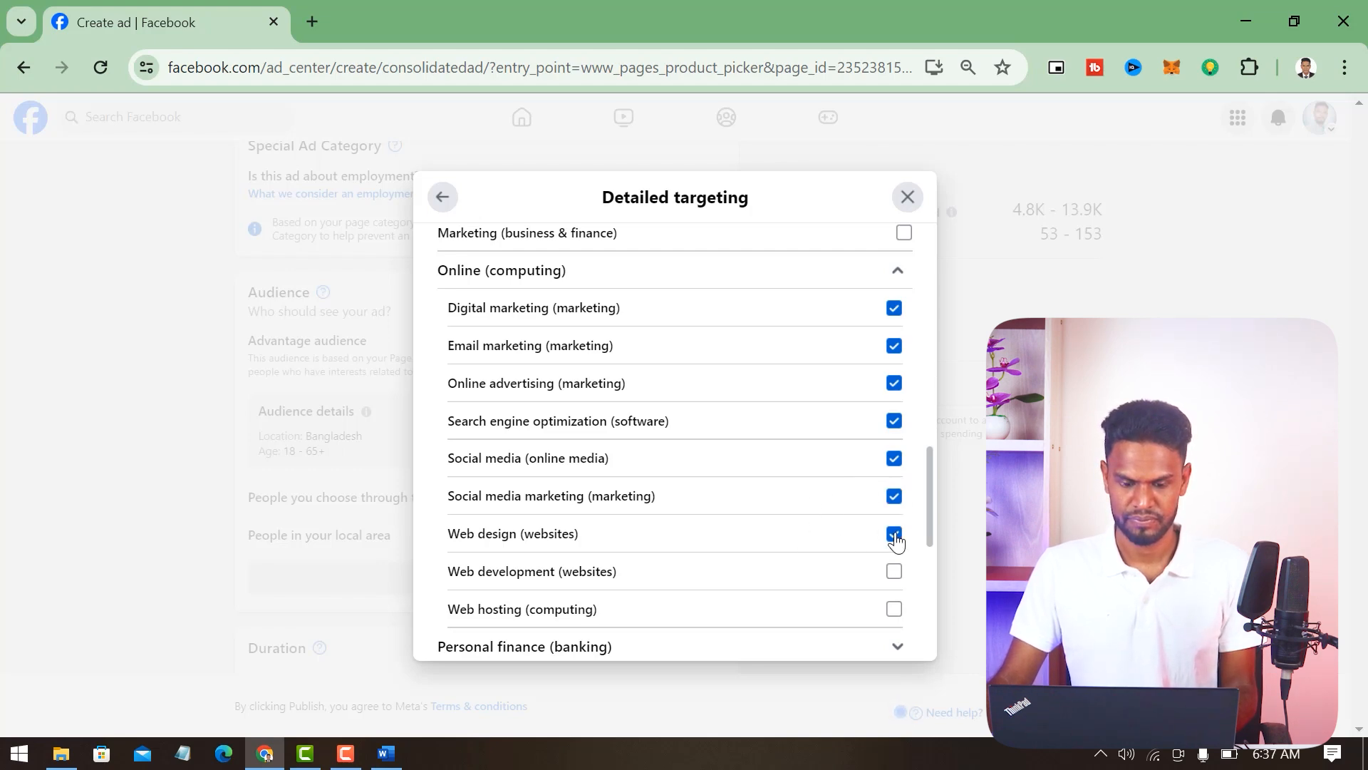
Step: Add the Personal finance interests Credit cards, Insurance, Investment and Mortgage loans to the detailed targeting
{"action": "scroll", "coordinate": [819, 456], "scroll_direction": "down", "scroll_amount": 2}
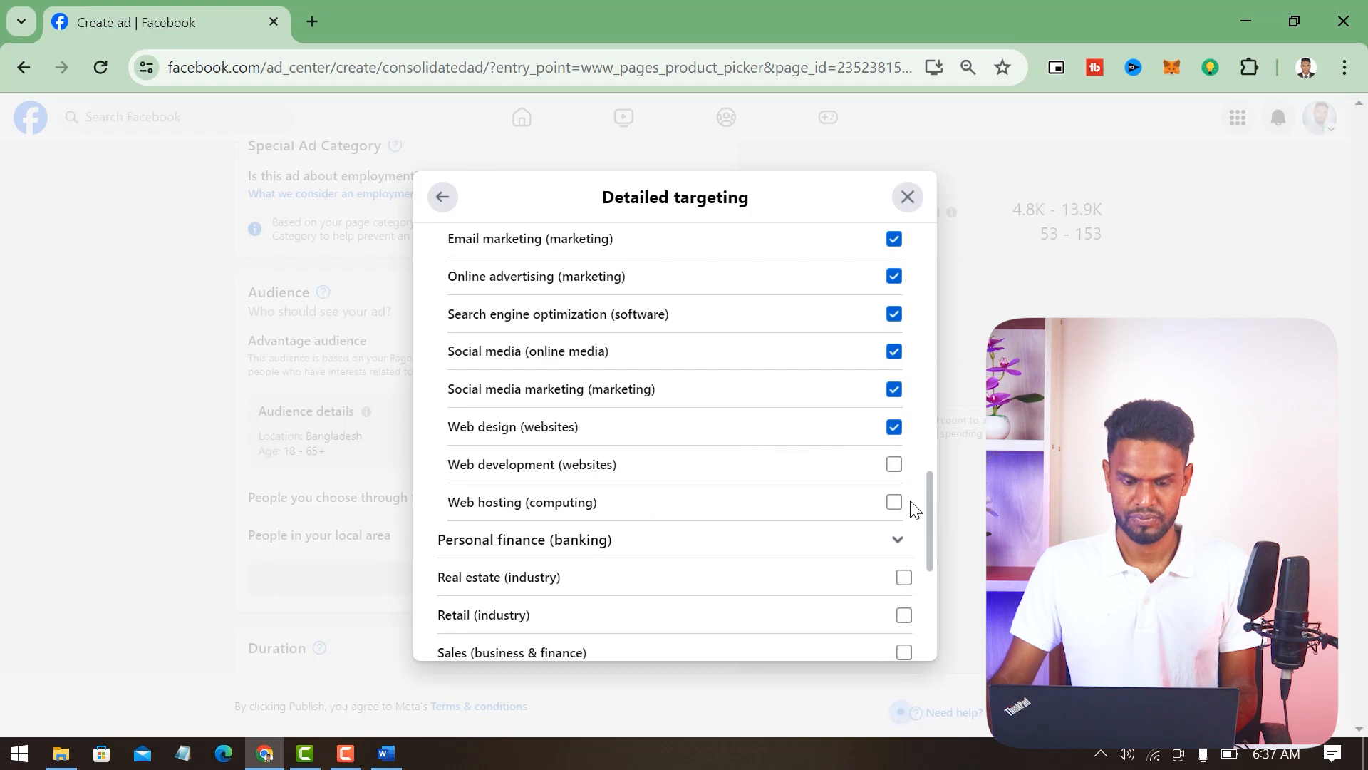
{"action": "scroll", "coordinate": [784, 430], "scroll_direction": "down", "scroll_amount": 3}
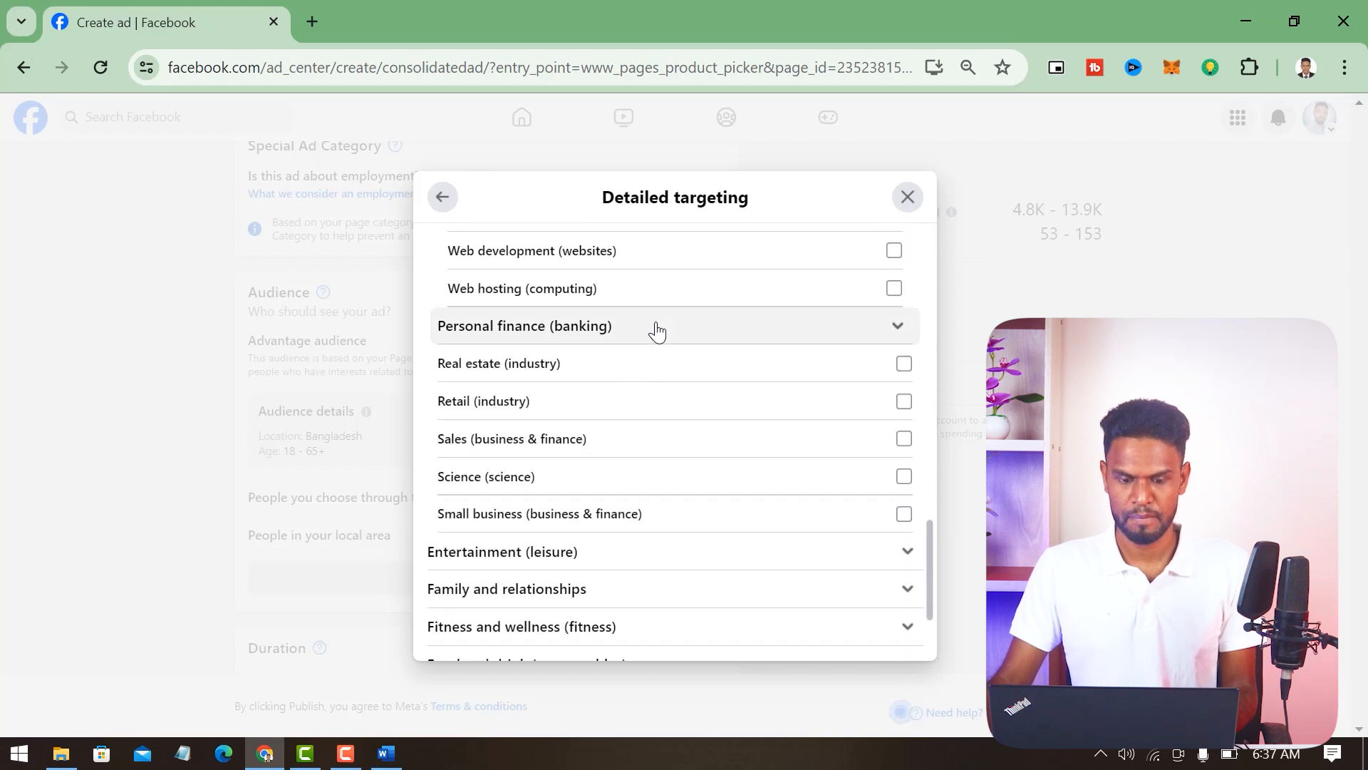
{"action": "left_click", "coordinate": [899, 328]}
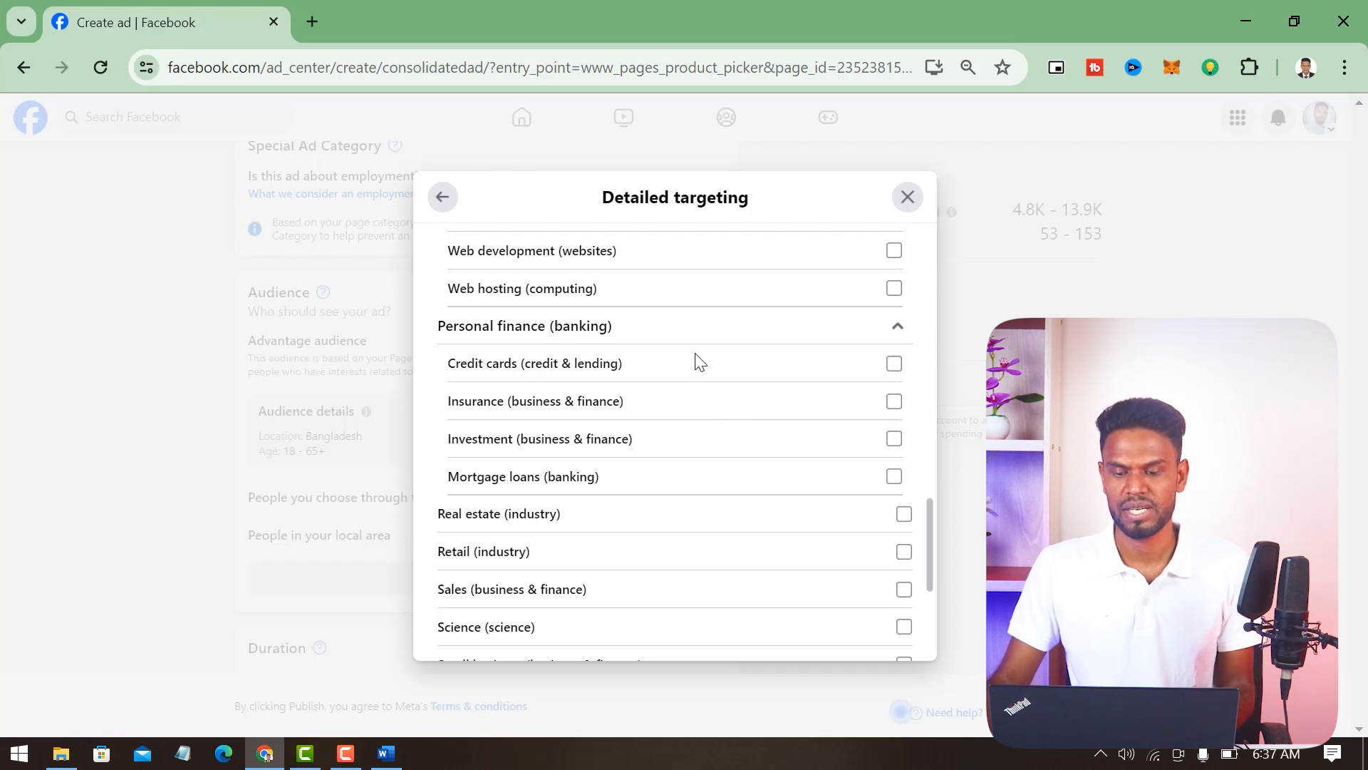
{"action": "left_click", "coordinate": [894, 364]}
{"action": "left_click", "coordinate": [894, 402]}
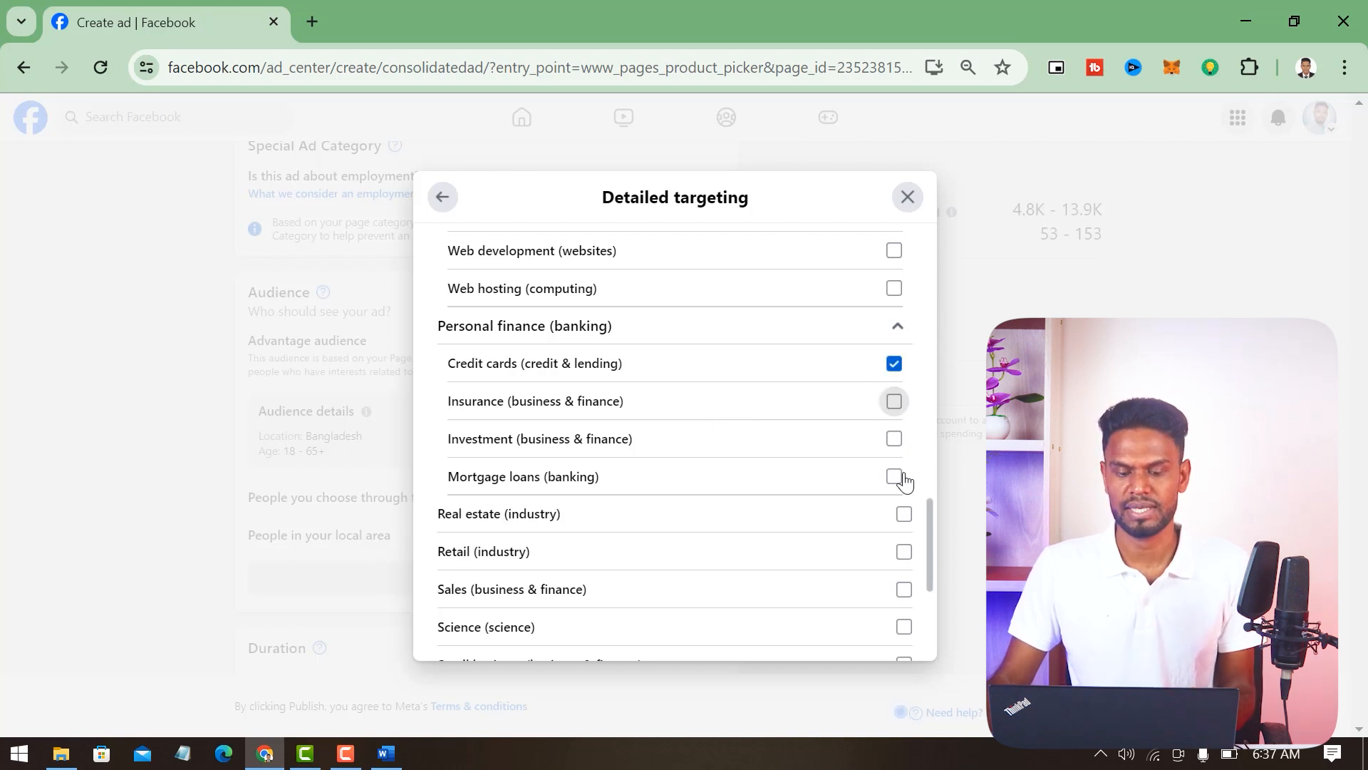
{"action": "left_click", "coordinate": [894, 439]}
{"action": "left_click", "coordinate": [895, 478]}
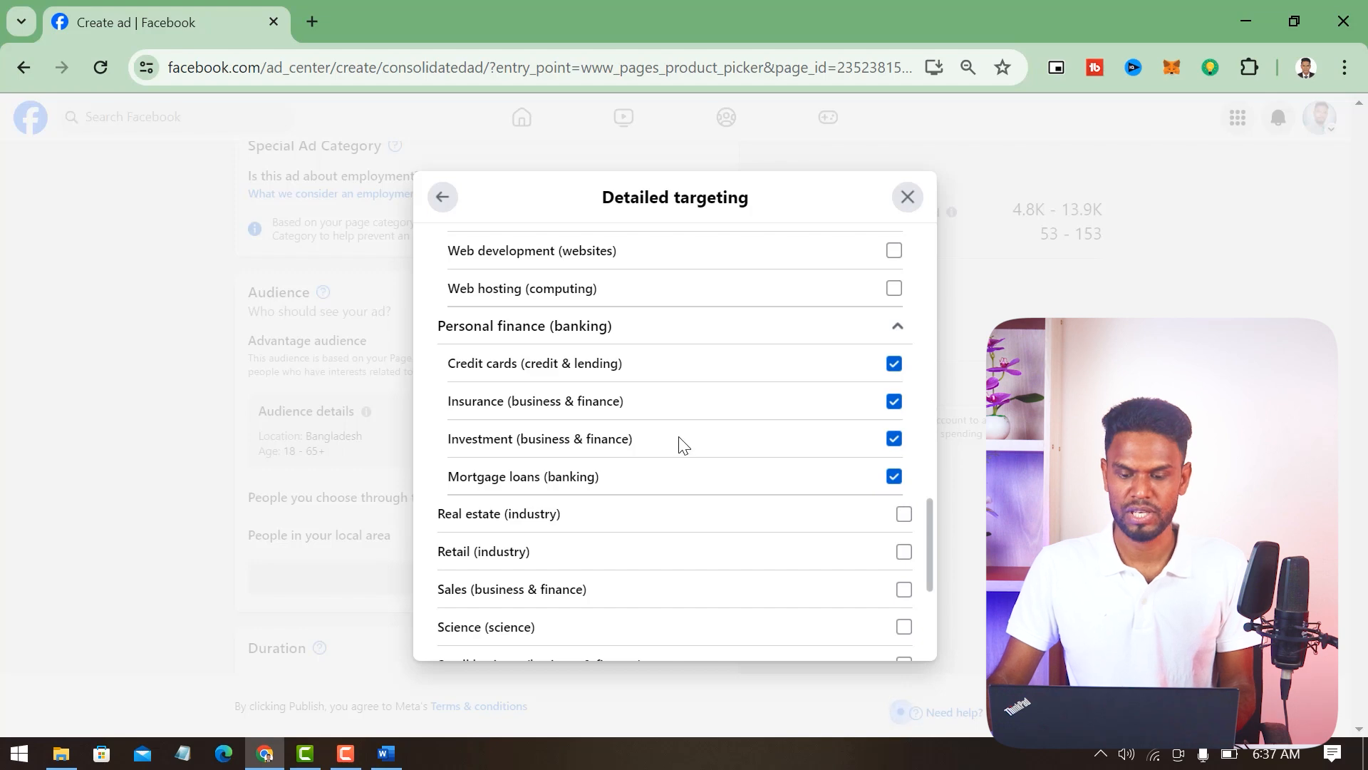
Step: Add the Real estate, Retail, Sales and Small business interests to the detailed targeting
{"action": "scroll", "coordinate": [713, 424], "scroll_direction": "down", "scroll_amount": 2}
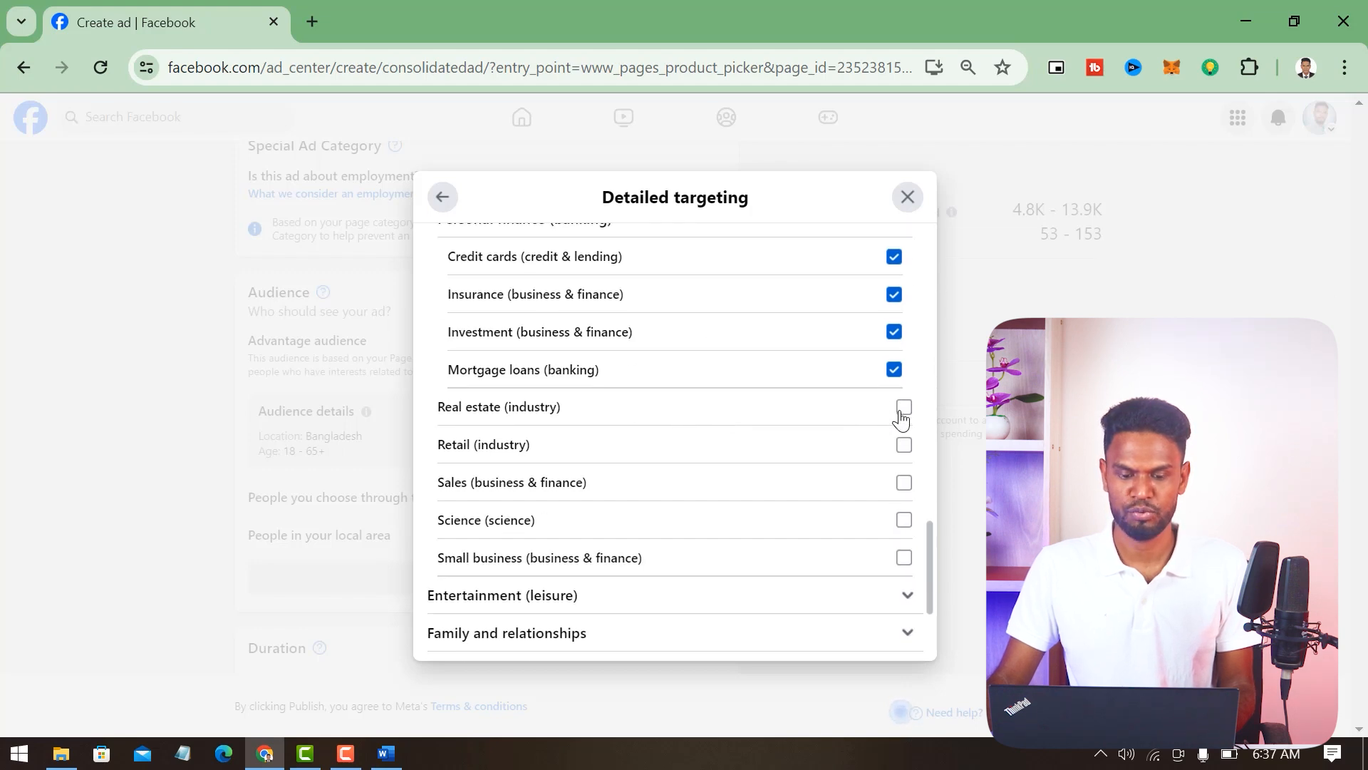
{"action": "left_click", "coordinate": [905, 448]}
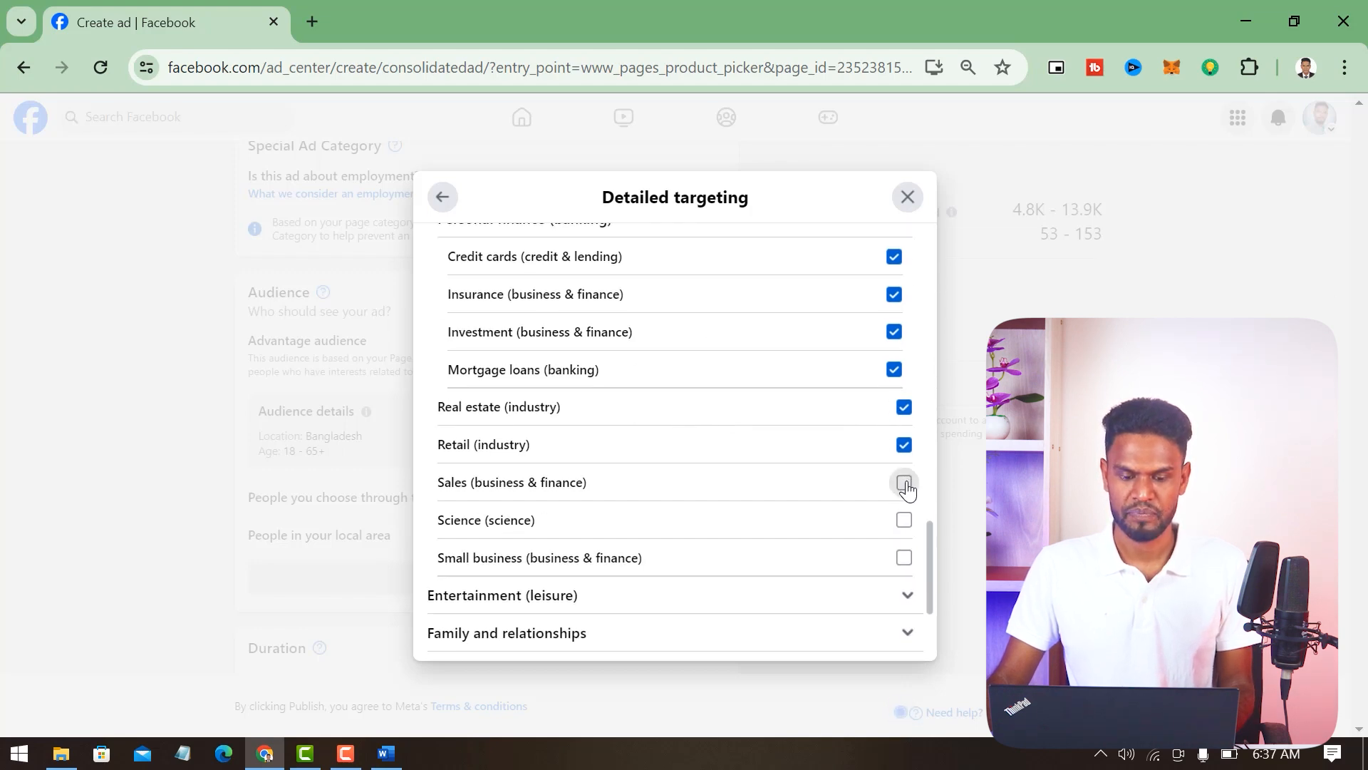
{"action": "left_click", "coordinate": [905, 483]}
{"action": "scroll", "coordinate": [811, 475], "scroll_direction": "down", "scroll_amount": 2}
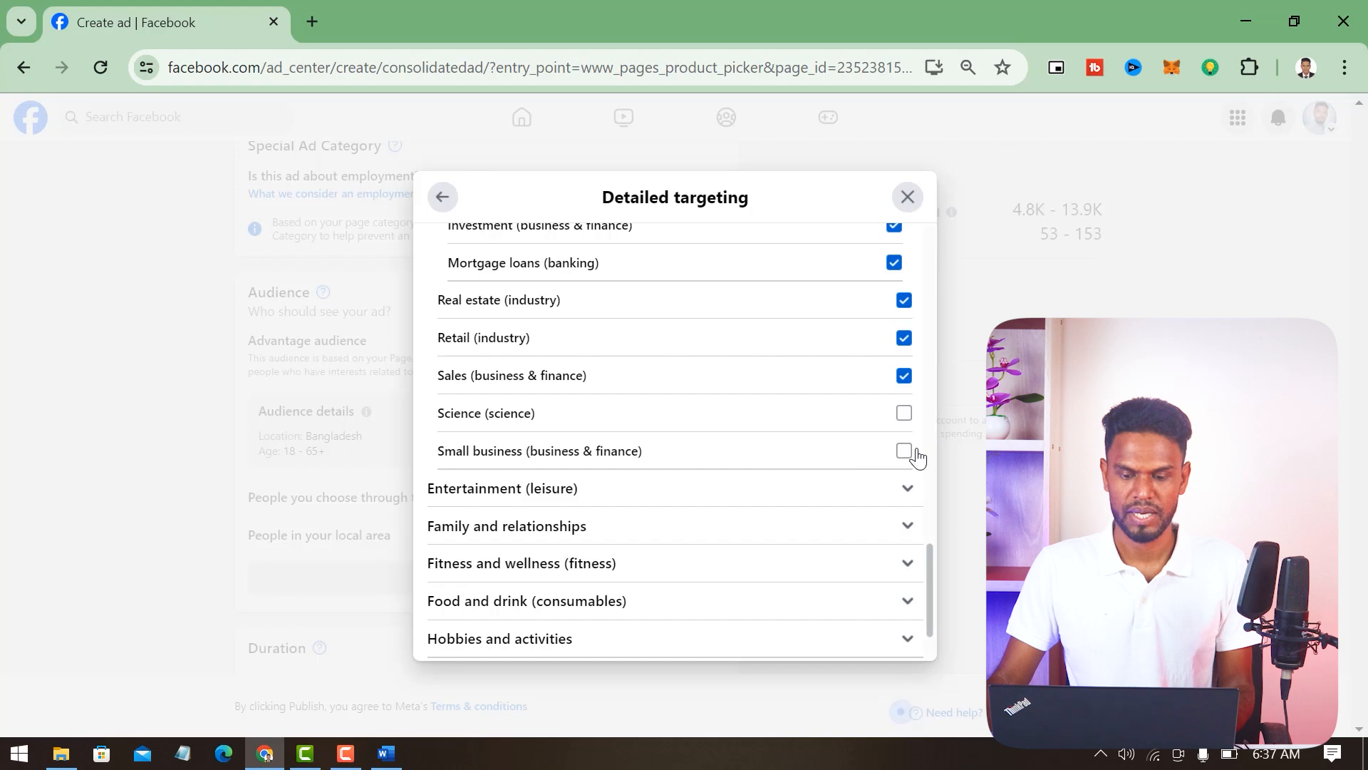
{"action": "scroll", "coordinate": [909, 449], "scroll_direction": "down", "scroll_amount": 2}
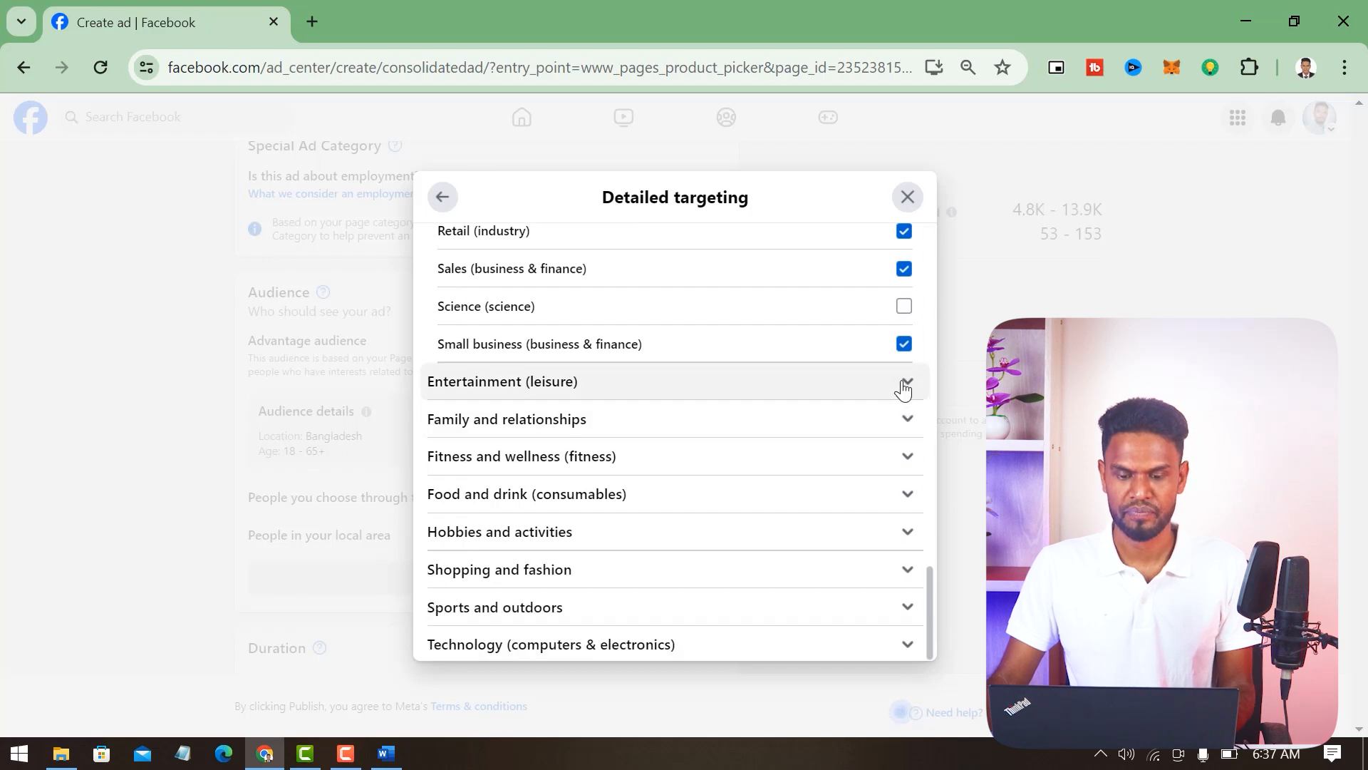
Step: Look through the Entertainment (leisure) interests, including live events and movies, and return to the audience settings
{"action": "left_click", "coordinate": [905, 385]}
{"action": "scroll", "coordinate": [754, 384], "scroll_direction": "down", "scroll_amount": 2}
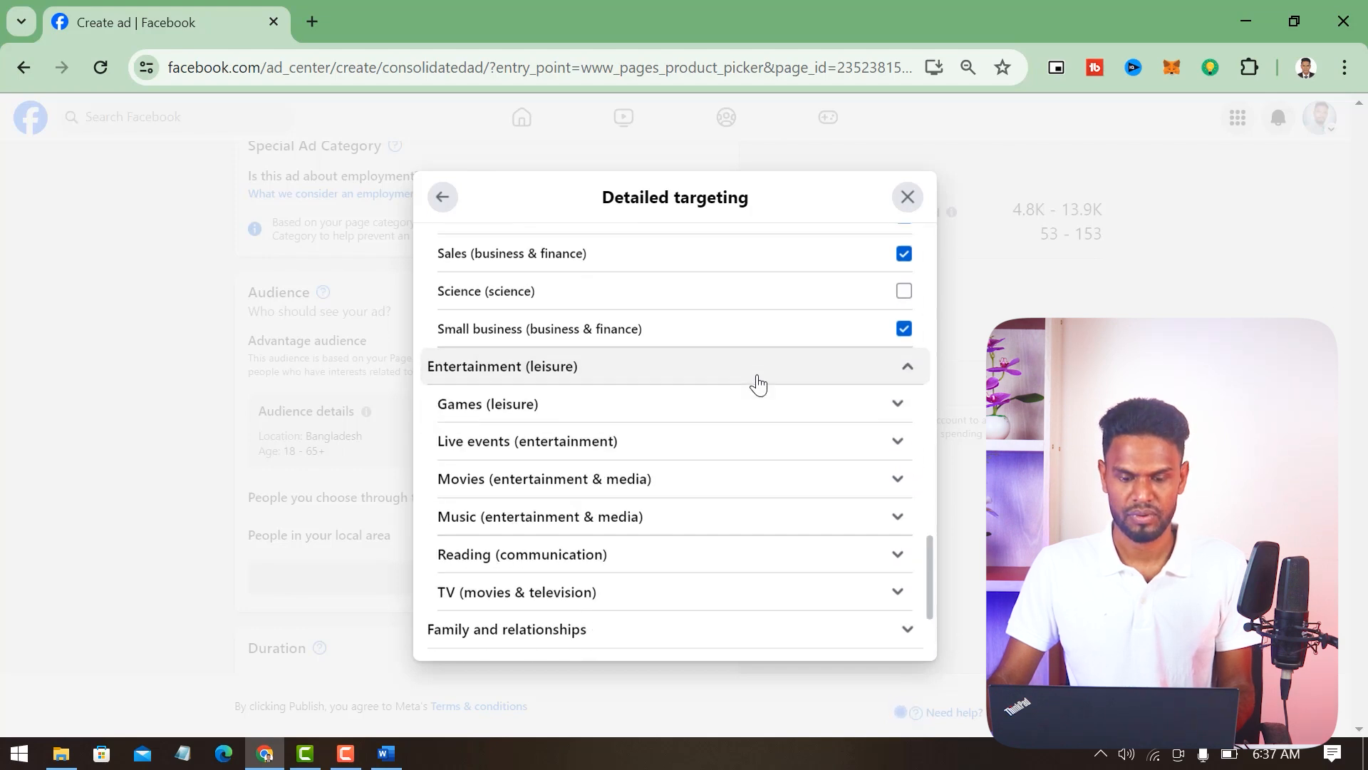
{"action": "left_click", "coordinate": [899, 394]}
{"action": "left_click", "coordinate": [755, 459]}
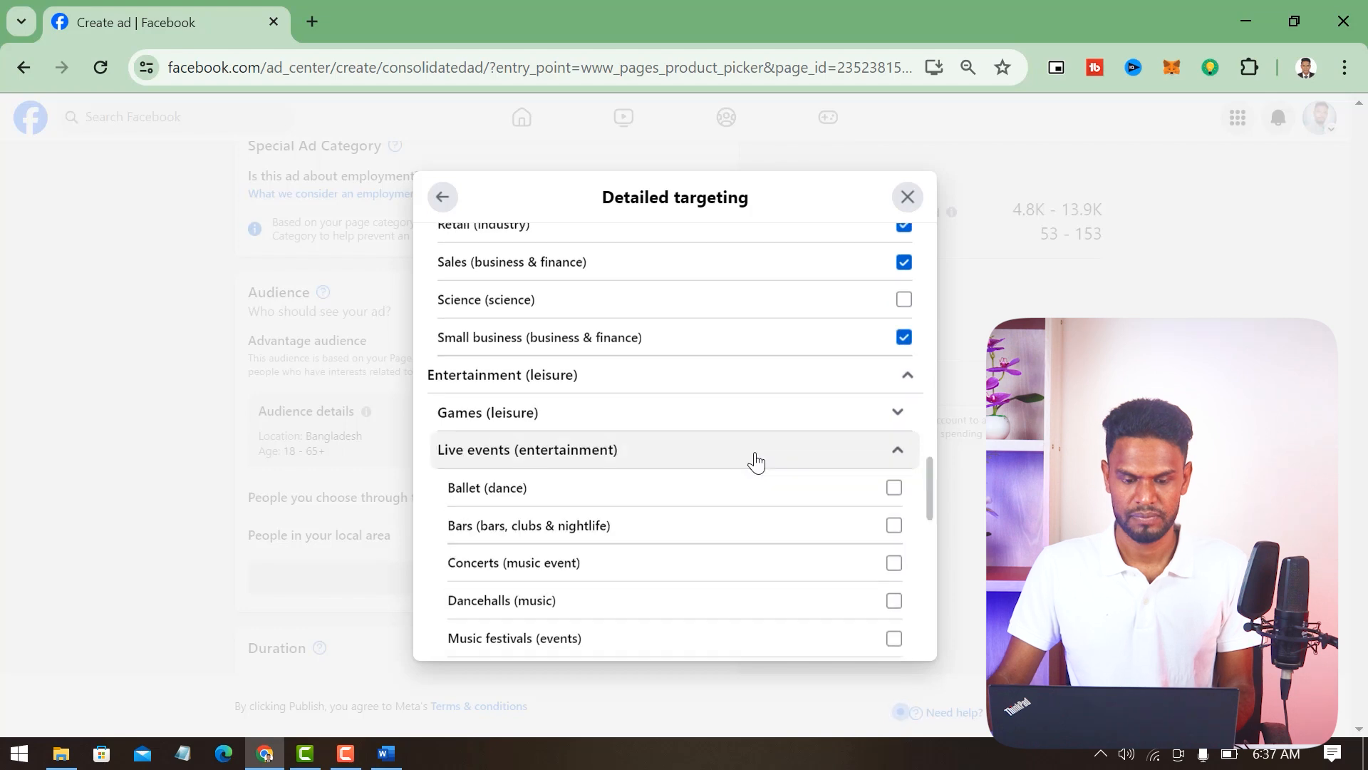
{"action": "scroll", "coordinate": [754, 456], "scroll_direction": "down", "scroll_amount": 4}
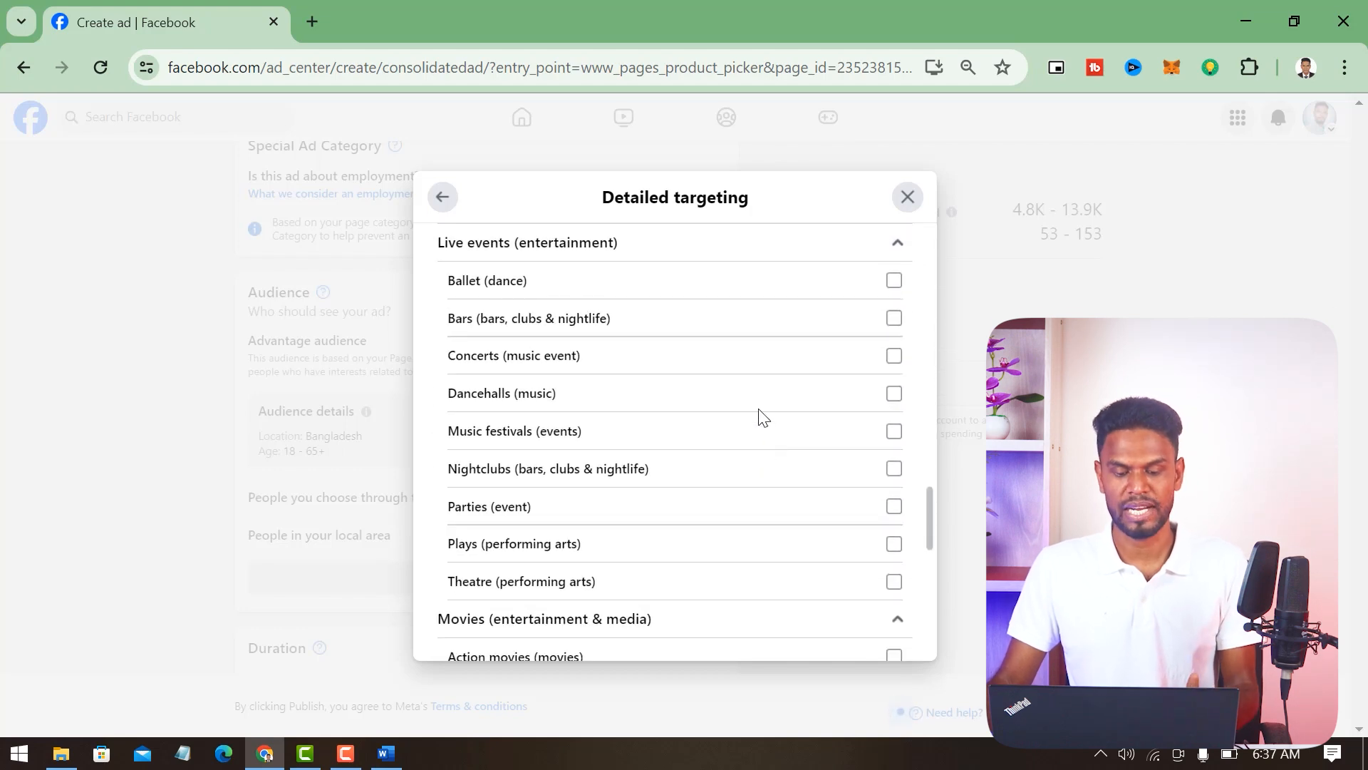
{"action": "scroll", "coordinate": [741, 413], "scroll_direction": "down", "scroll_amount": 3}
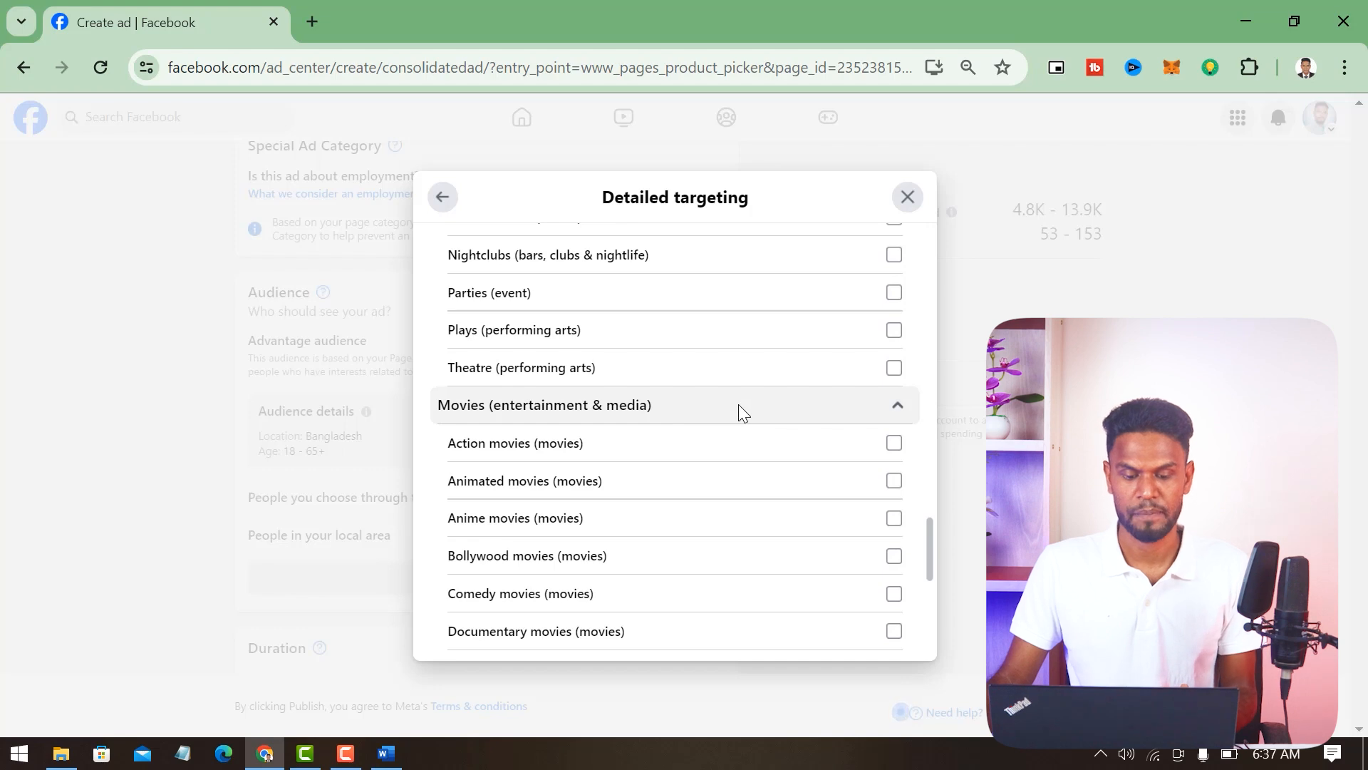
{"action": "scroll", "coordinate": [739, 405], "scroll_direction": "down", "scroll_amount": 4}
{"action": "scroll", "coordinate": [739, 417], "scroll_direction": "down", "scroll_amount": 4}
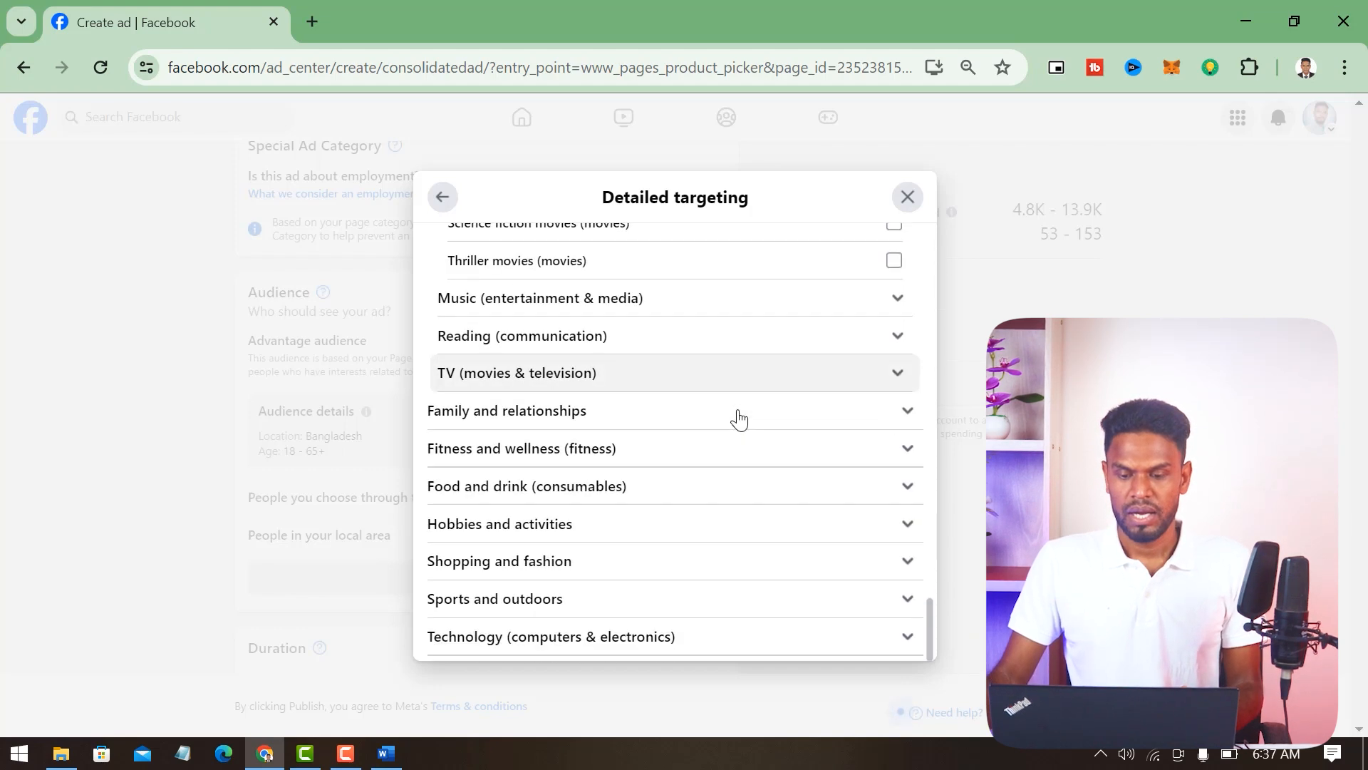
{"action": "left_click", "coordinate": [917, 204]}
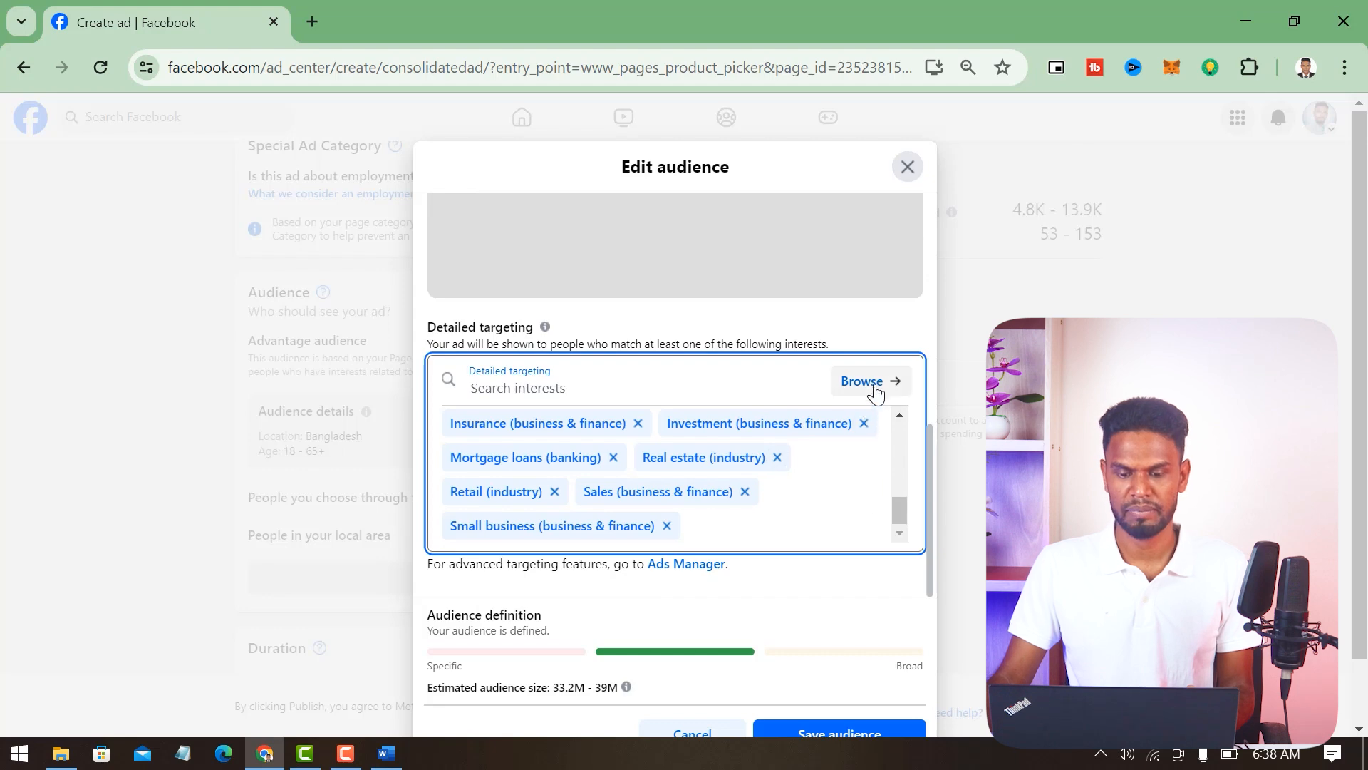
Step: Browse the targeting behaviors and add All creators from the Digital activities category
{"action": "left_click", "coordinate": [876, 389]}
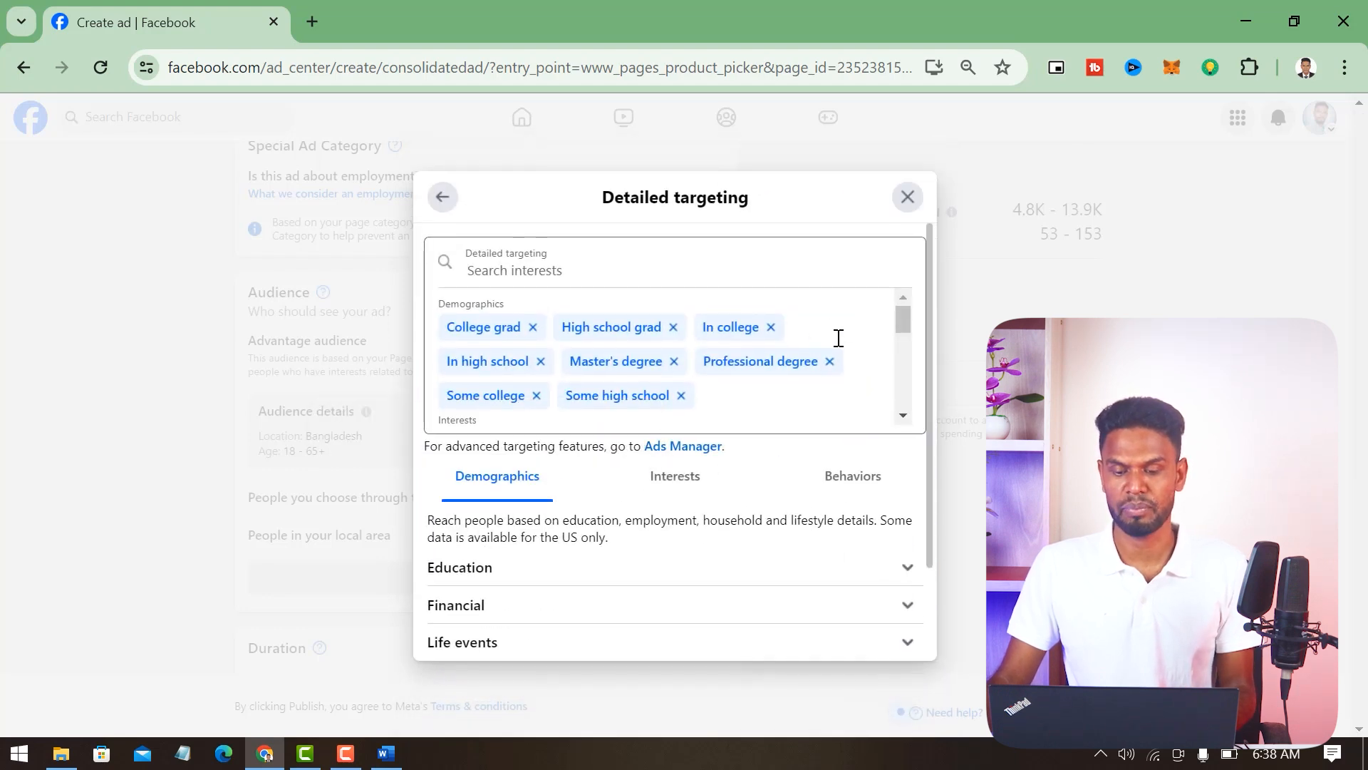
{"action": "left_click", "coordinate": [858, 489]}
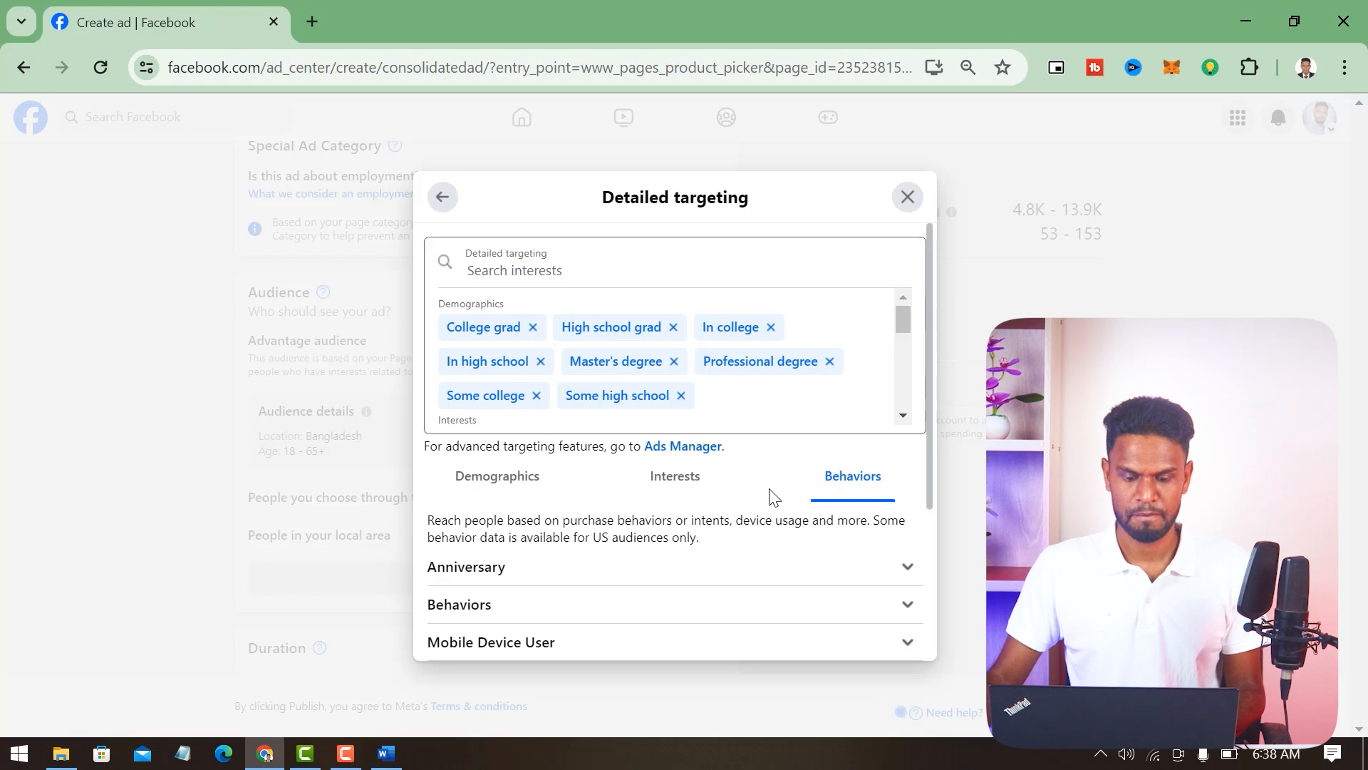
{"action": "scroll", "coordinate": [724, 417], "scroll_direction": "down", "scroll_amount": 4}
{"action": "scroll", "coordinate": [705, 456], "scroll_direction": "down", "scroll_amount": 2}
{"action": "scroll", "coordinate": [720, 506], "scroll_direction": "down", "scroll_amount": 2}
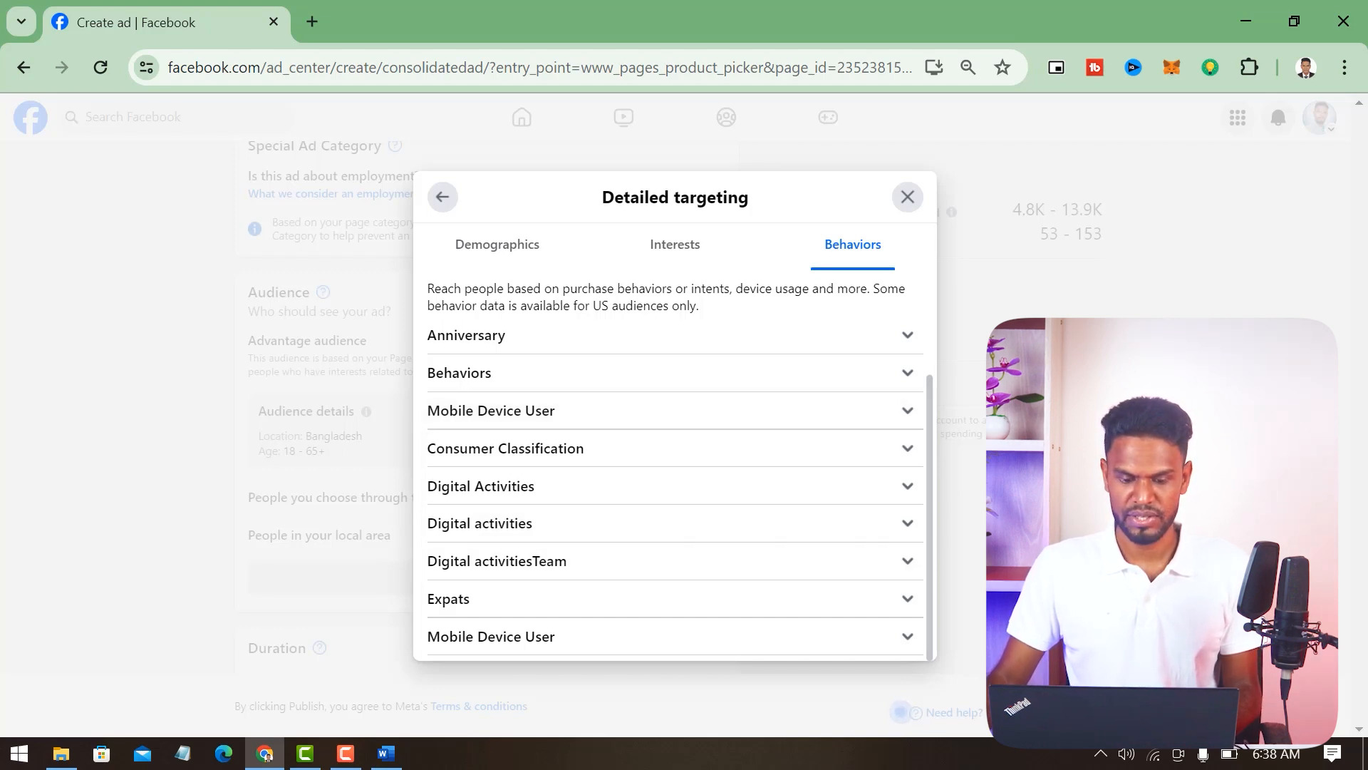
{"action": "left_click", "coordinate": [899, 541]}
{"action": "scroll", "coordinate": [800, 436], "scroll_direction": "down", "scroll_amount": 3}
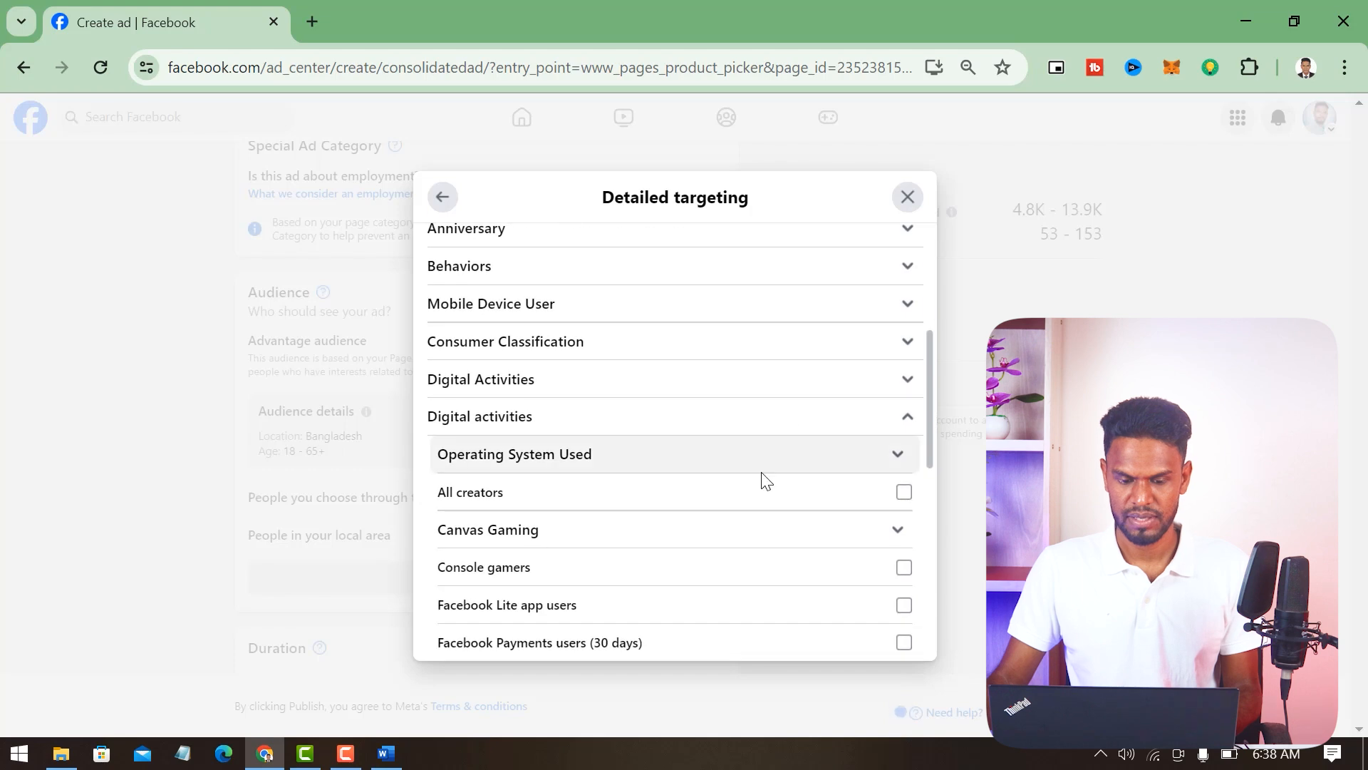
{"action": "left_click", "coordinate": [903, 493]}
Step: Add the New Active Business behaviors for under 12, under 24 and under 6 months from the Digital Activities category
{"action": "scroll", "coordinate": [811, 493], "scroll_direction": "down", "scroll_amount": 2}
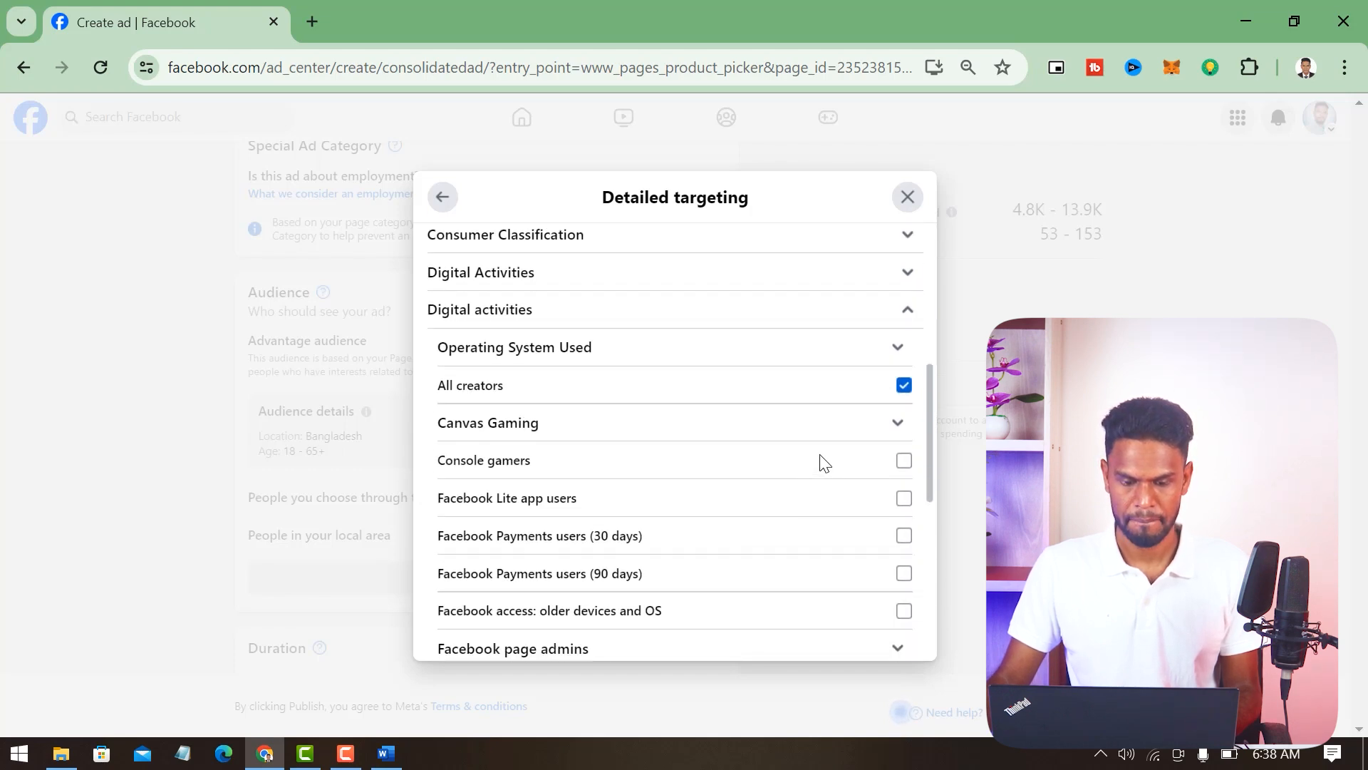
{"action": "left_click", "coordinate": [905, 281]}
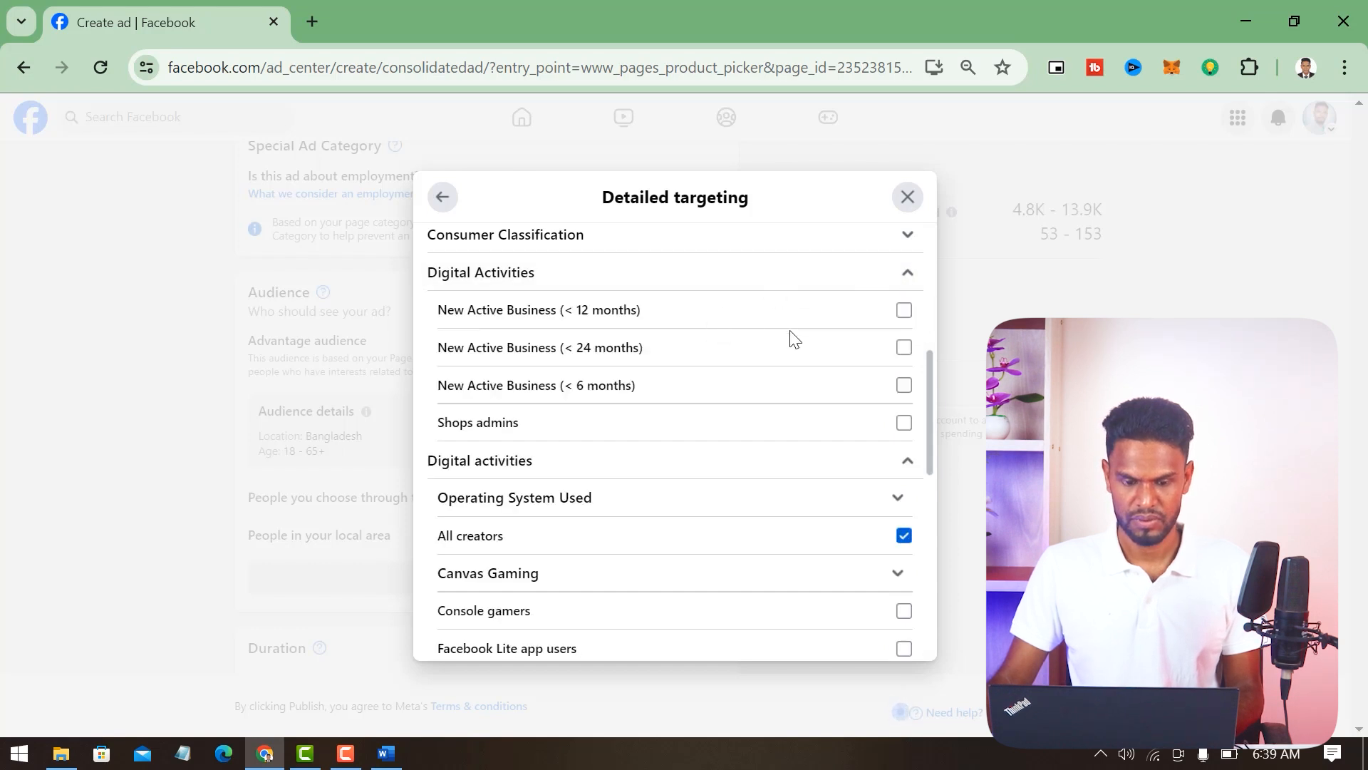
{"action": "left_click", "coordinate": [904, 310]}
{"action": "left_click", "coordinate": [904, 347]}
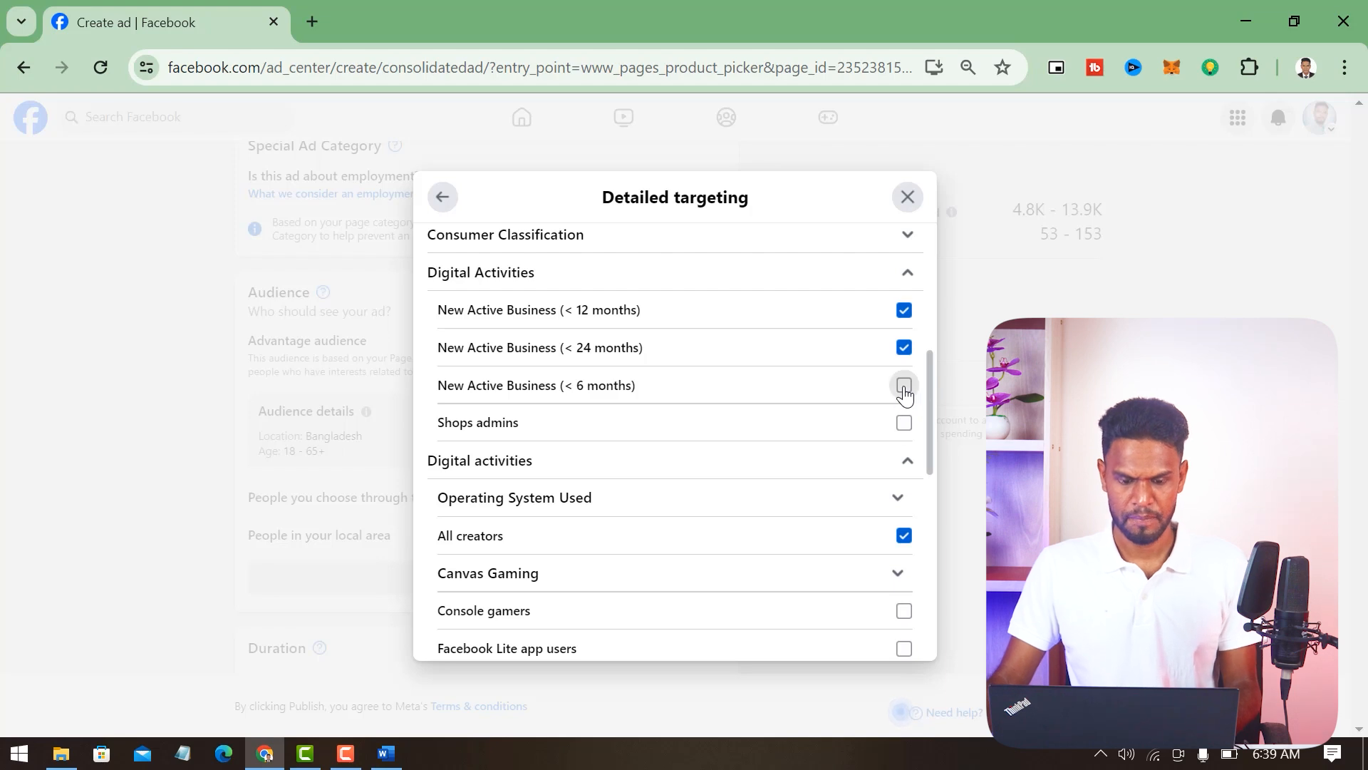
{"action": "left_click", "coordinate": [903, 385]}
Step: Add the Music creators behavior from Digital activitiesTeam to the targeting, and close the audience editor without saving
{"action": "scroll", "coordinate": [632, 459], "scroll_direction": "down", "scroll_amount": 6}
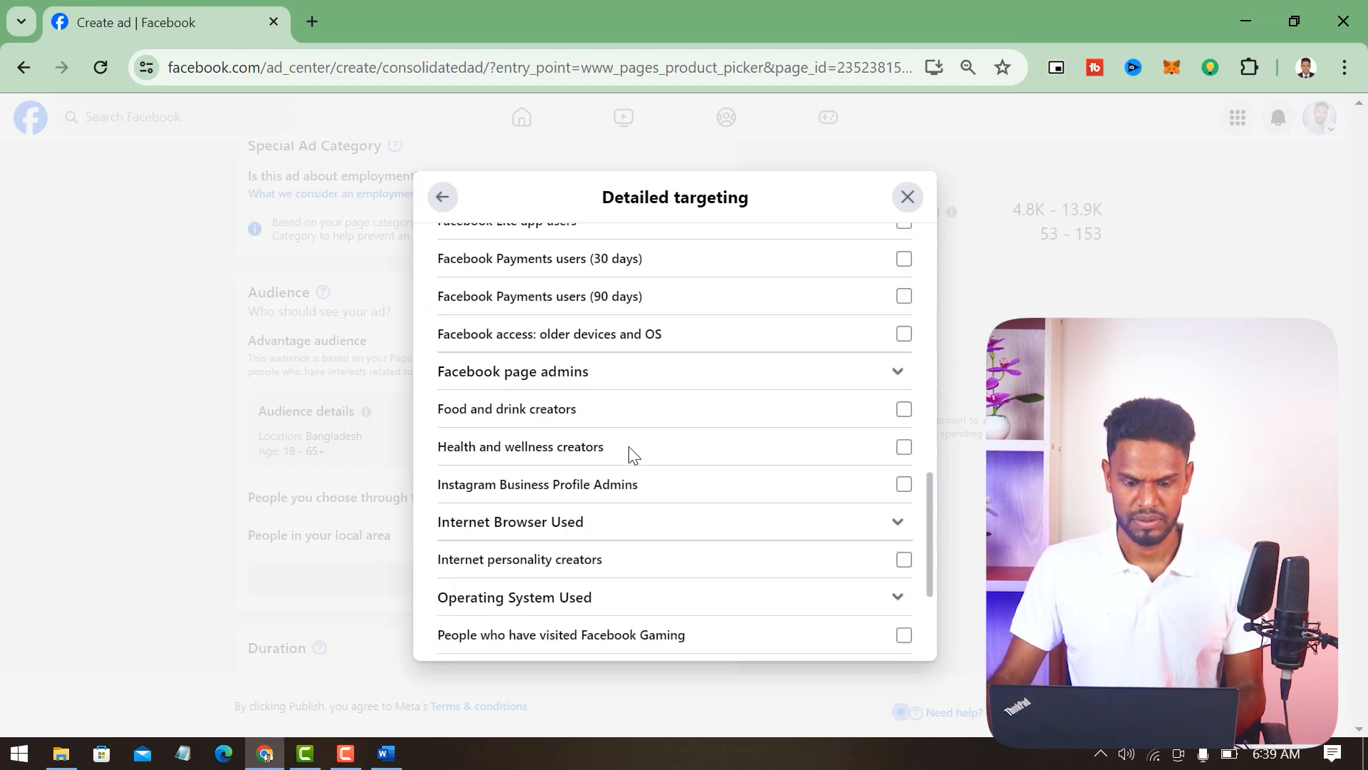
{"action": "scroll", "coordinate": [632, 455], "scroll_direction": "down", "scroll_amount": 3}
{"action": "scroll", "coordinate": [666, 463], "scroll_direction": "down", "scroll_amount": 1}
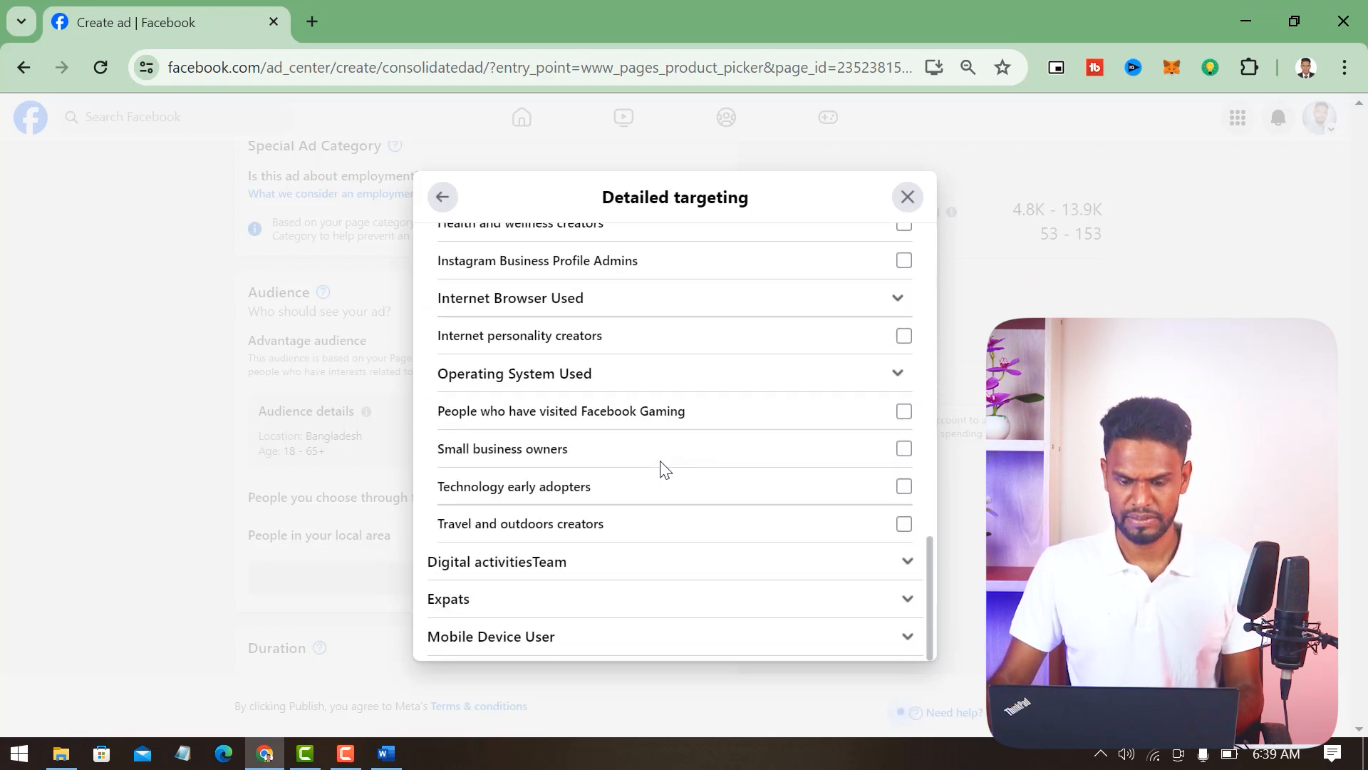
{"action": "left_click", "coordinate": [844, 562]}
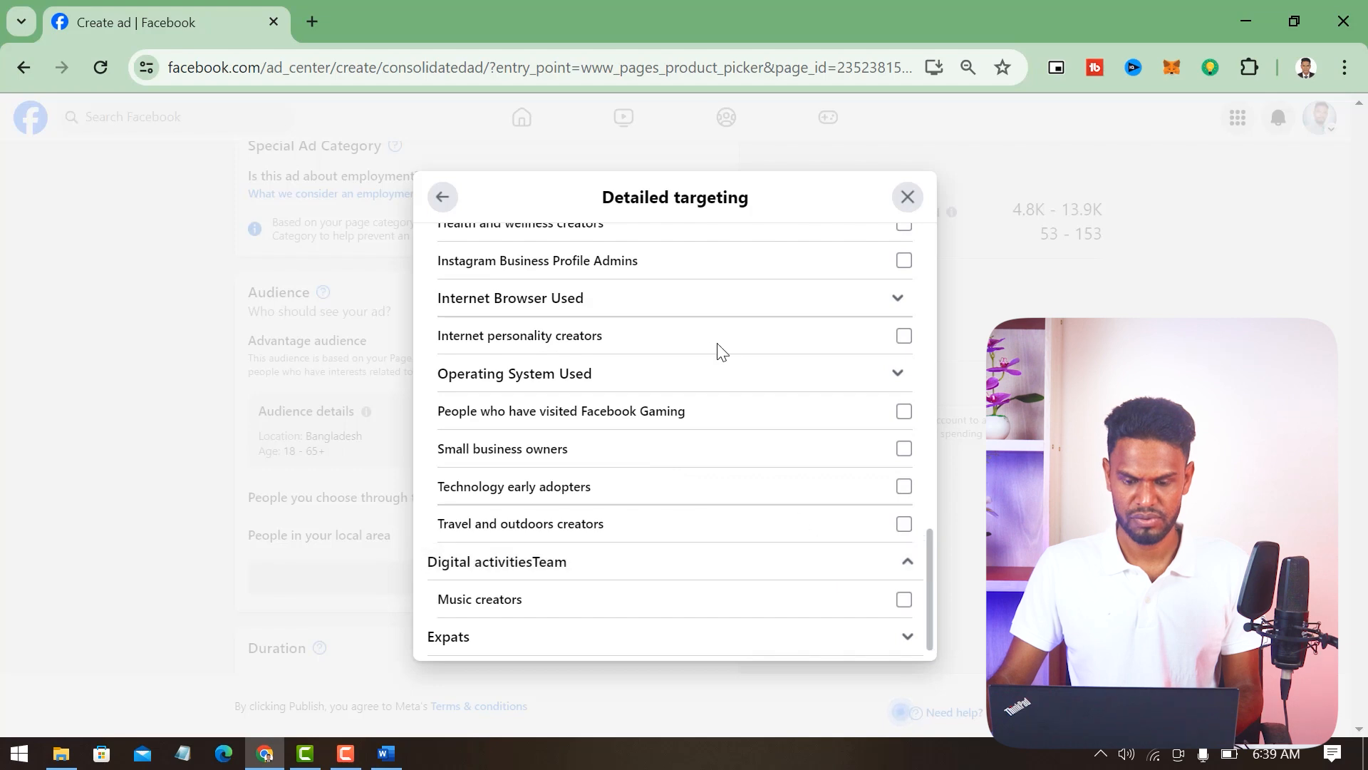
{"action": "scroll", "coordinate": [666, 489], "scroll_direction": "down", "scroll_amount": 1}
{"action": "left_click", "coordinate": [903, 563]}
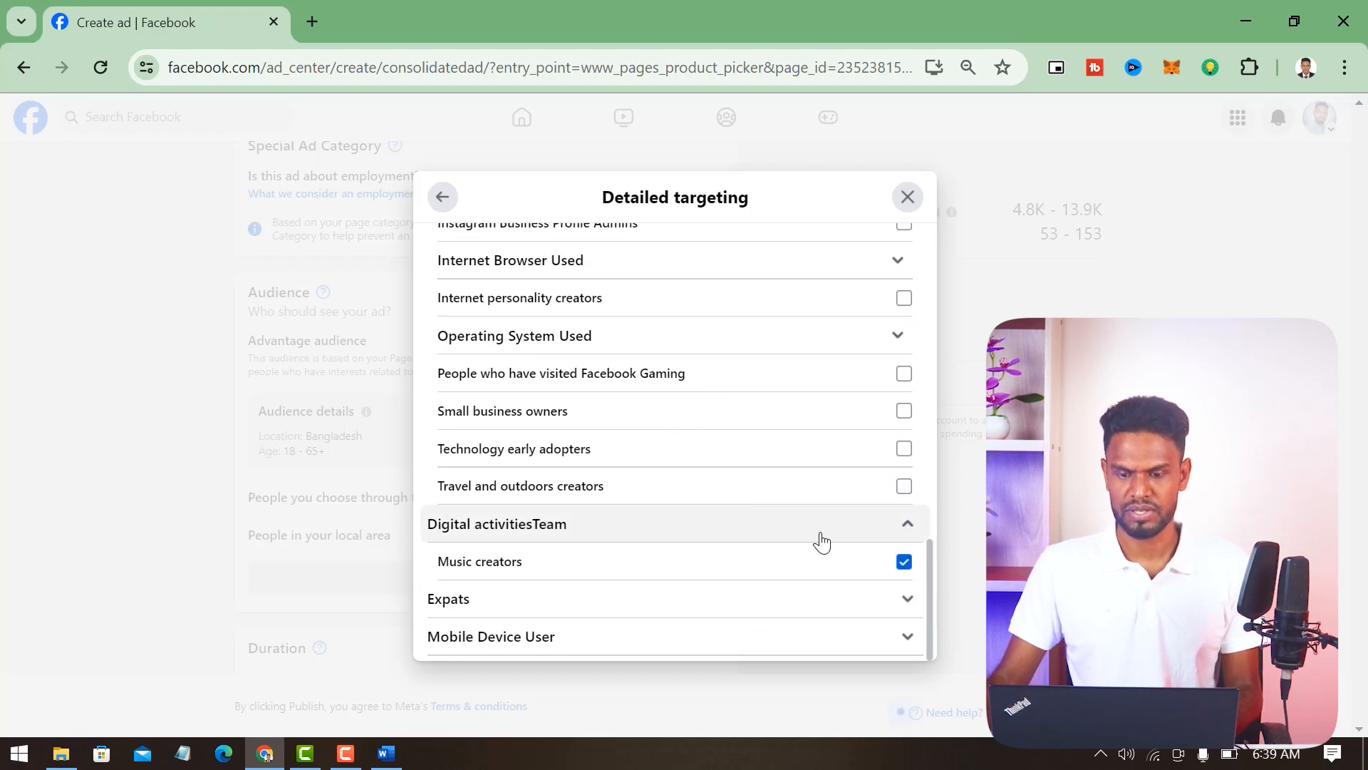
{"action": "left_click", "coordinate": [907, 196]}
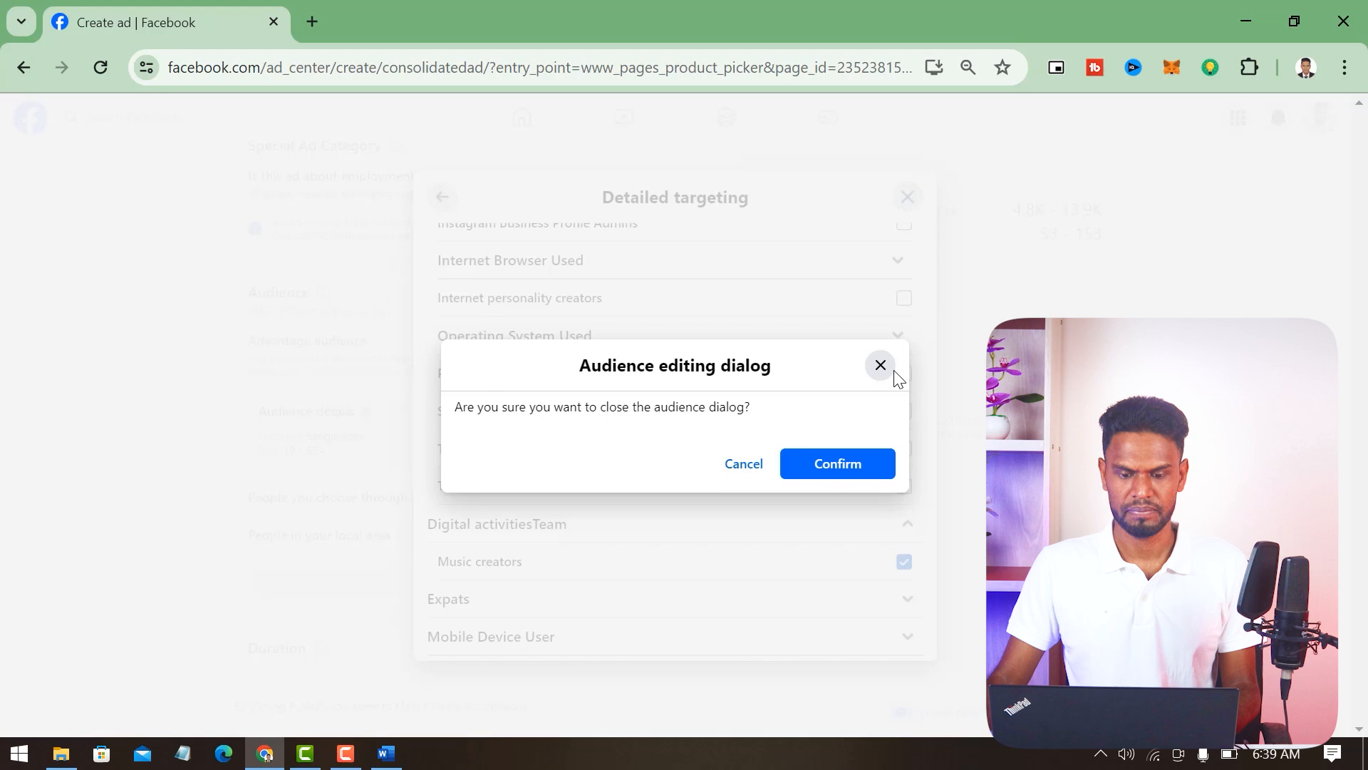
{"action": "left_click", "coordinate": [838, 463]}
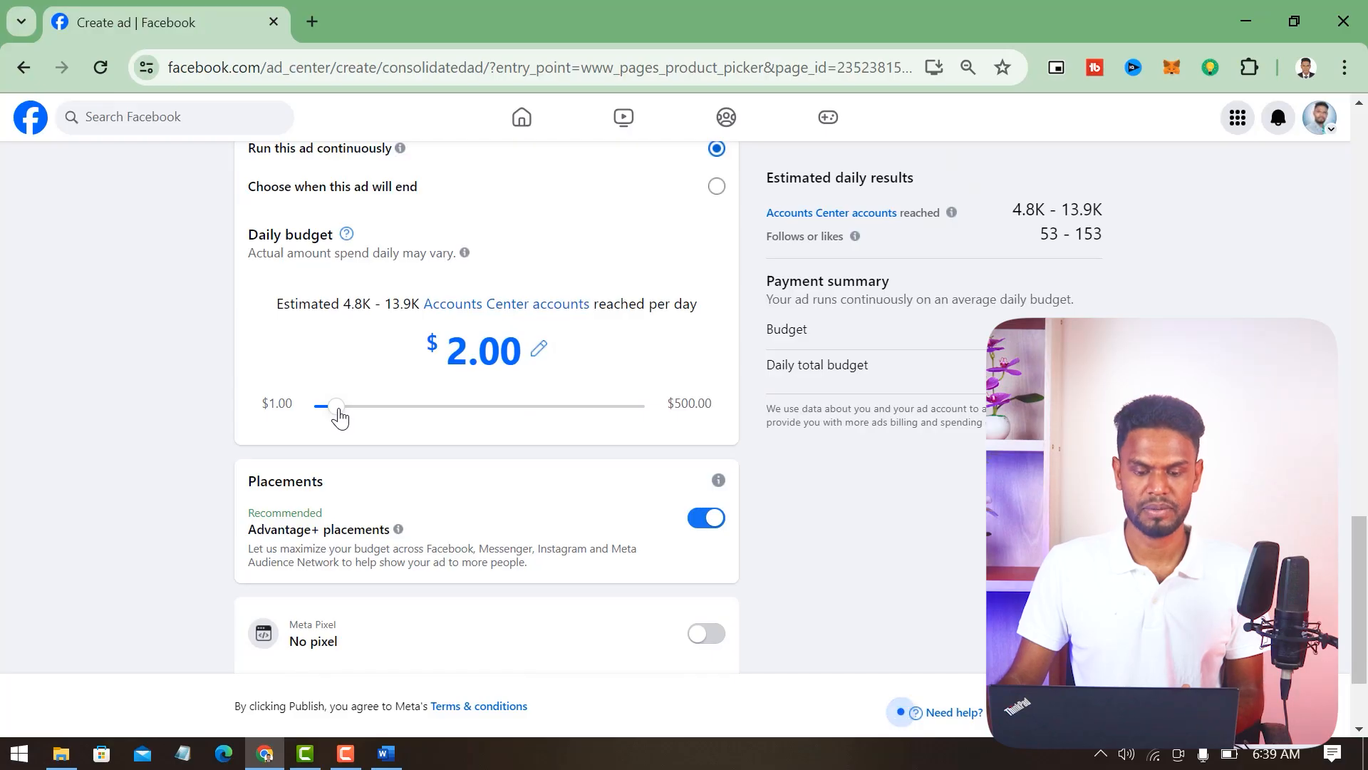
Step: Set the ad's daily budget to $10.00
{"action": "left_click_drag", "start_coordinate": [339, 417], "coordinate": [411, 423]}
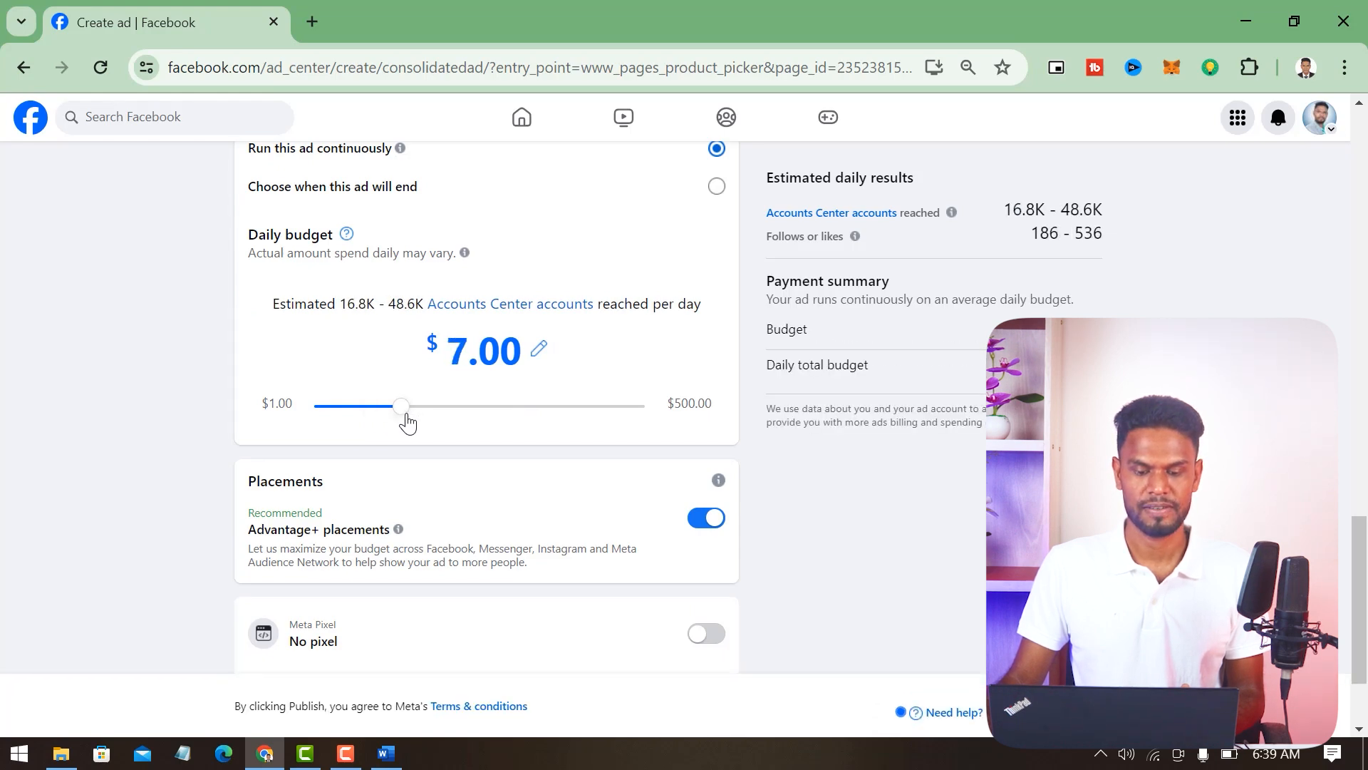
{"action": "key", "text": "Right"}
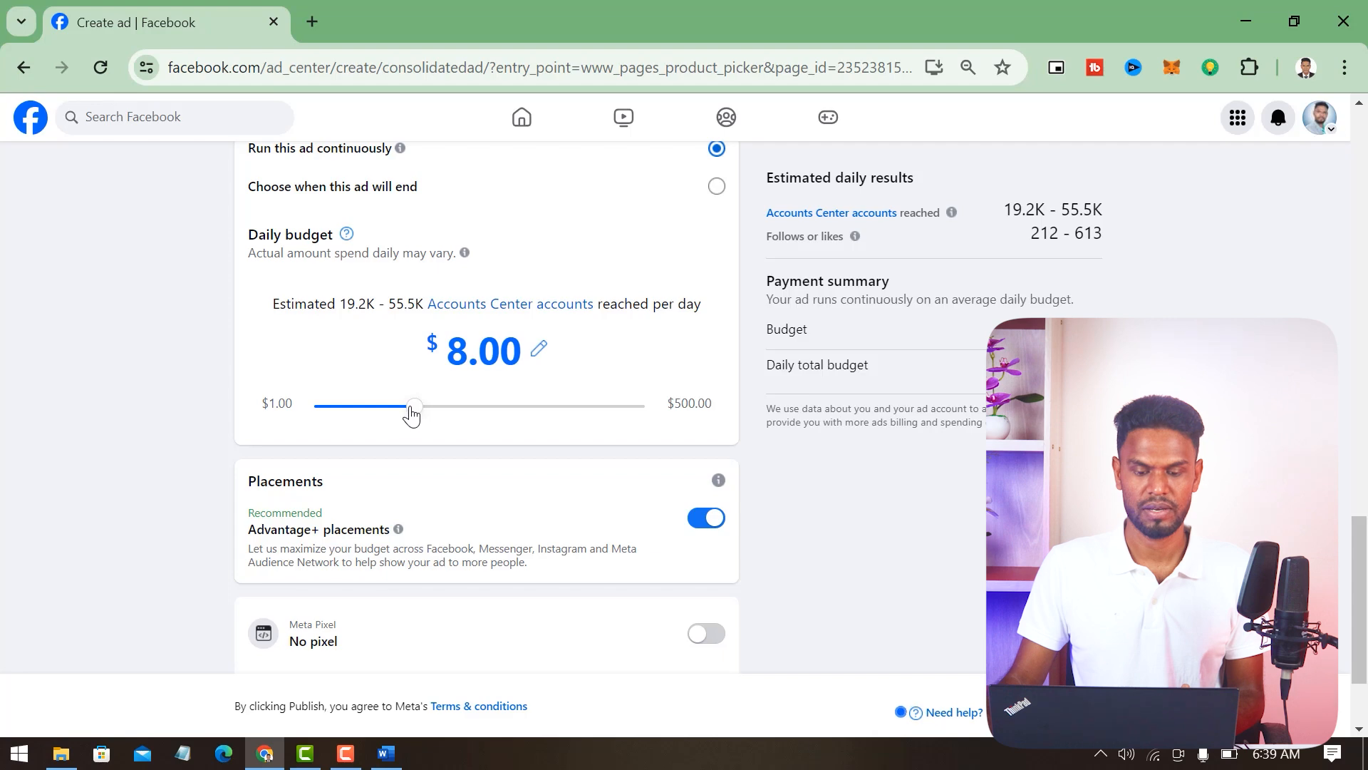
{"action": "left_click_drag", "start_coordinate": [411, 416], "coordinate": [432, 418]}
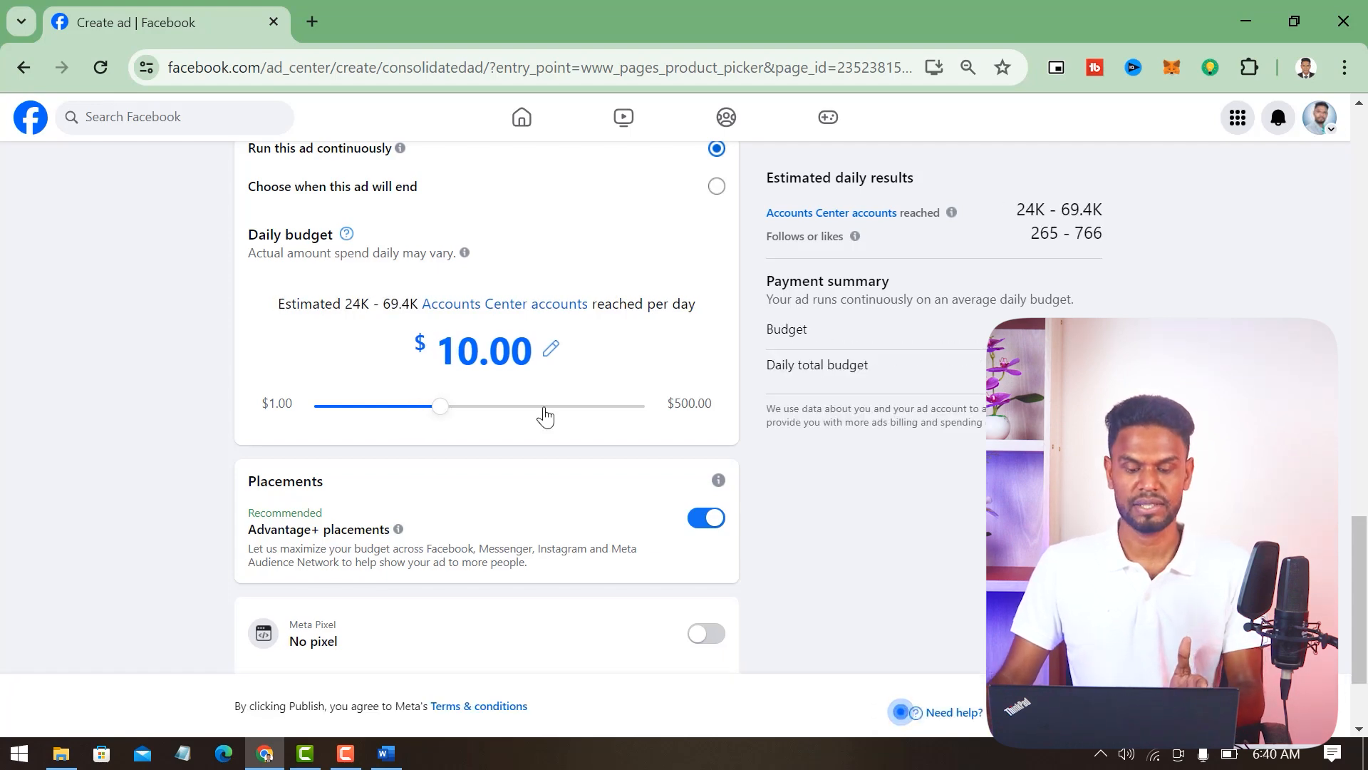
{"action": "scroll", "coordinate": [545, 417], "scroll_direction": "up", "scroll_amount": 5}
{"action": "scroll", "coordinate": [576, 418], "scroll_direction": "down", "scroll_amount": 5}
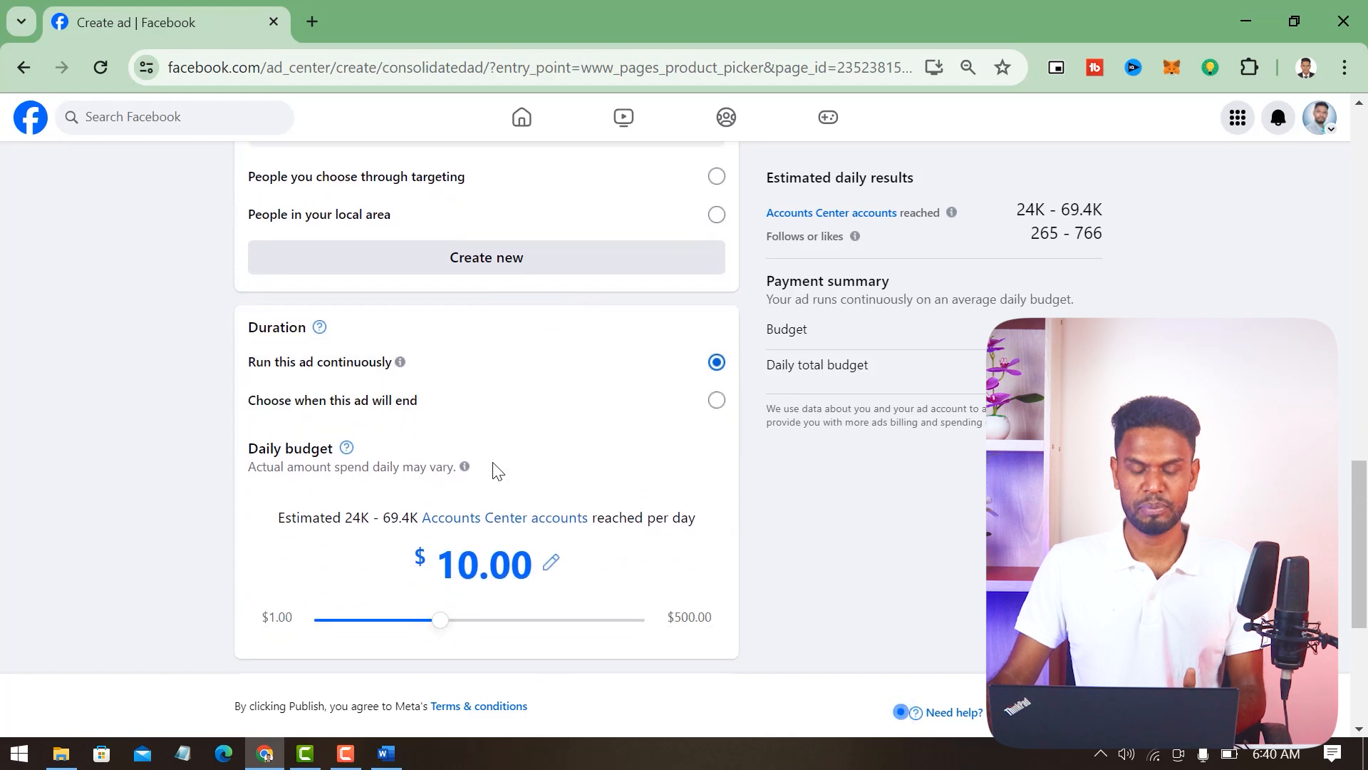
{"action": "scroll", "coordinate": [588, 413], "scroll_direction": "down", "scroll_amount": 1}
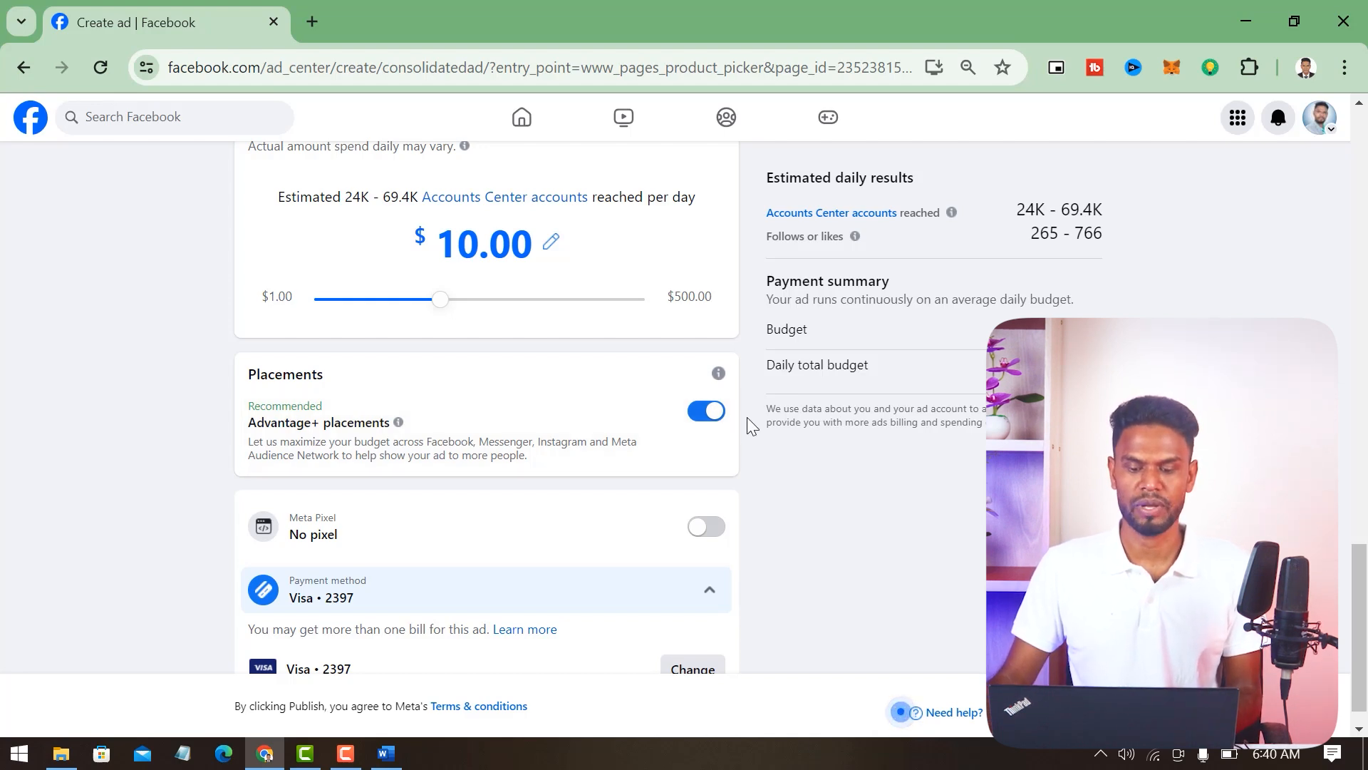
Step: Turn off Advantage+ placements for the ad to use manual placements instead
{"action": "left_click", "coordinate": [719, 415]}
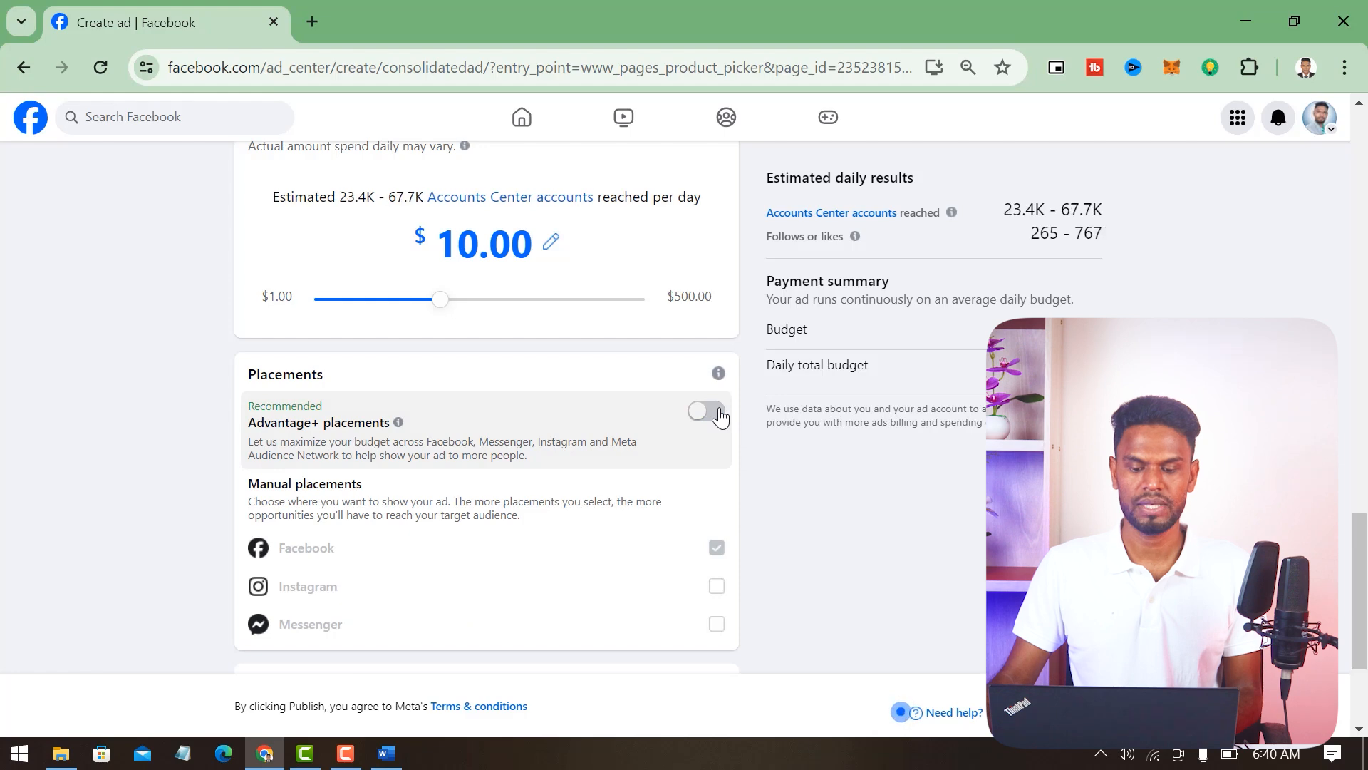
{"action": "scroll", "coordinate": [742, 442], "scroll_direction": "down", "scroll_amount": 1}
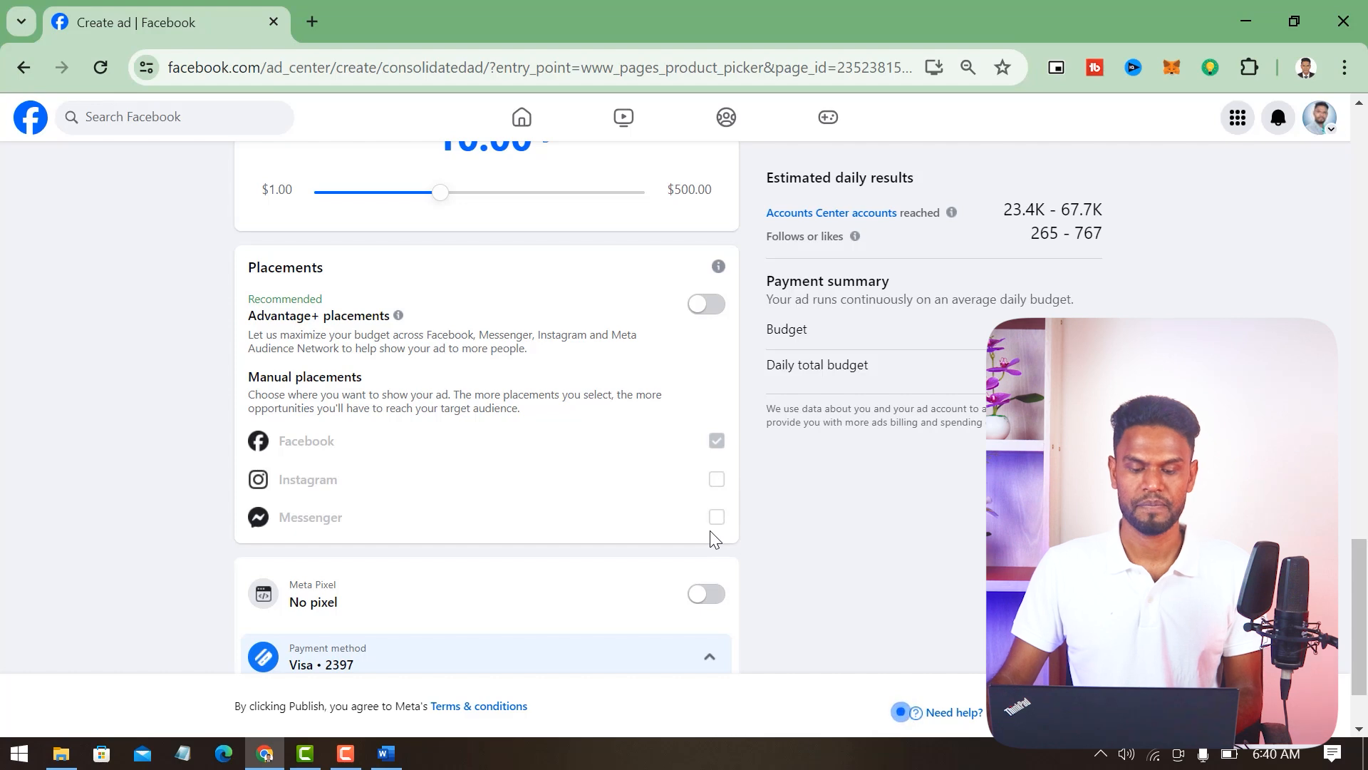
{"action": "scroll", "coordinate": [593, 458], "scroll_direction": "down", "scroll_amount": 2}
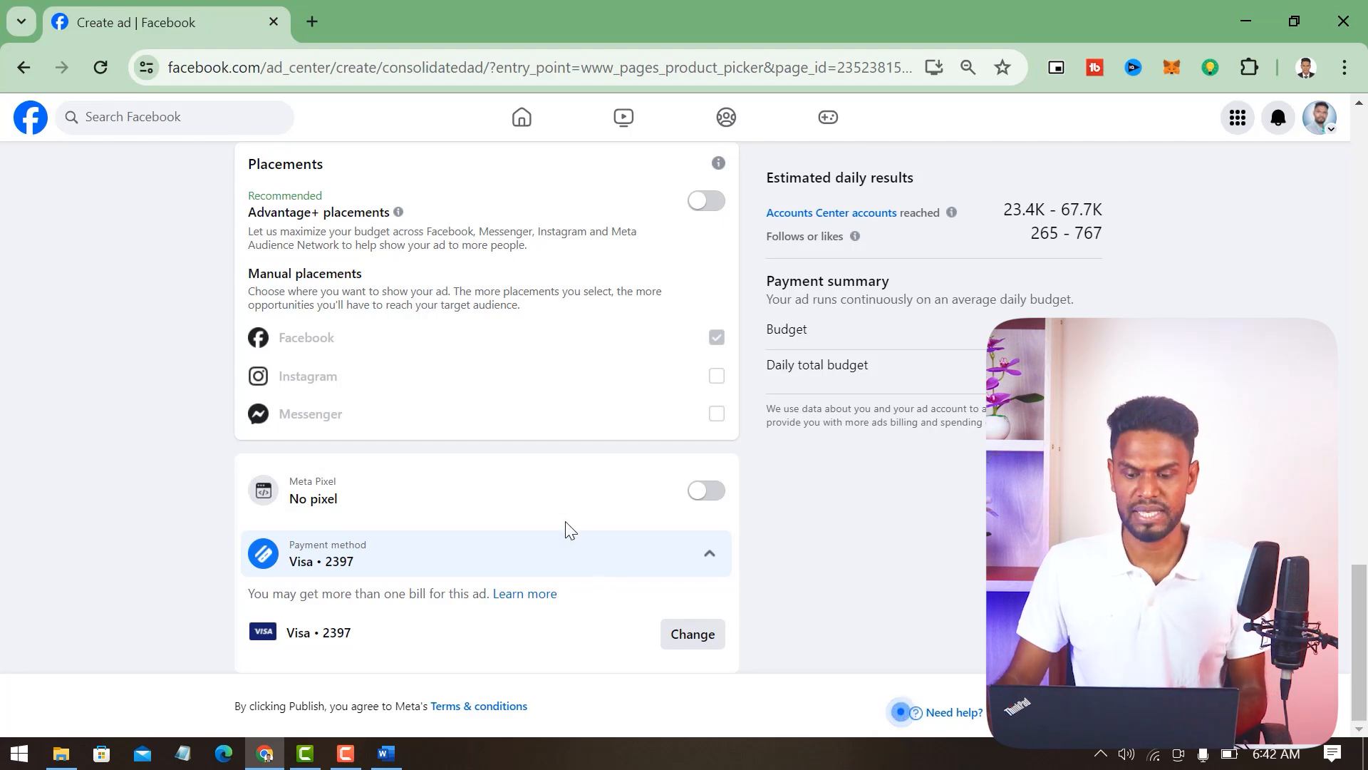
Step: Review the whole ad setup, from goal, creative and preview through audience, duration and daily budget to placements and payment method
{"action": "scroll", "coordinate": [567, 528], "scroll_direction": "up", "scroll_amount": 15}
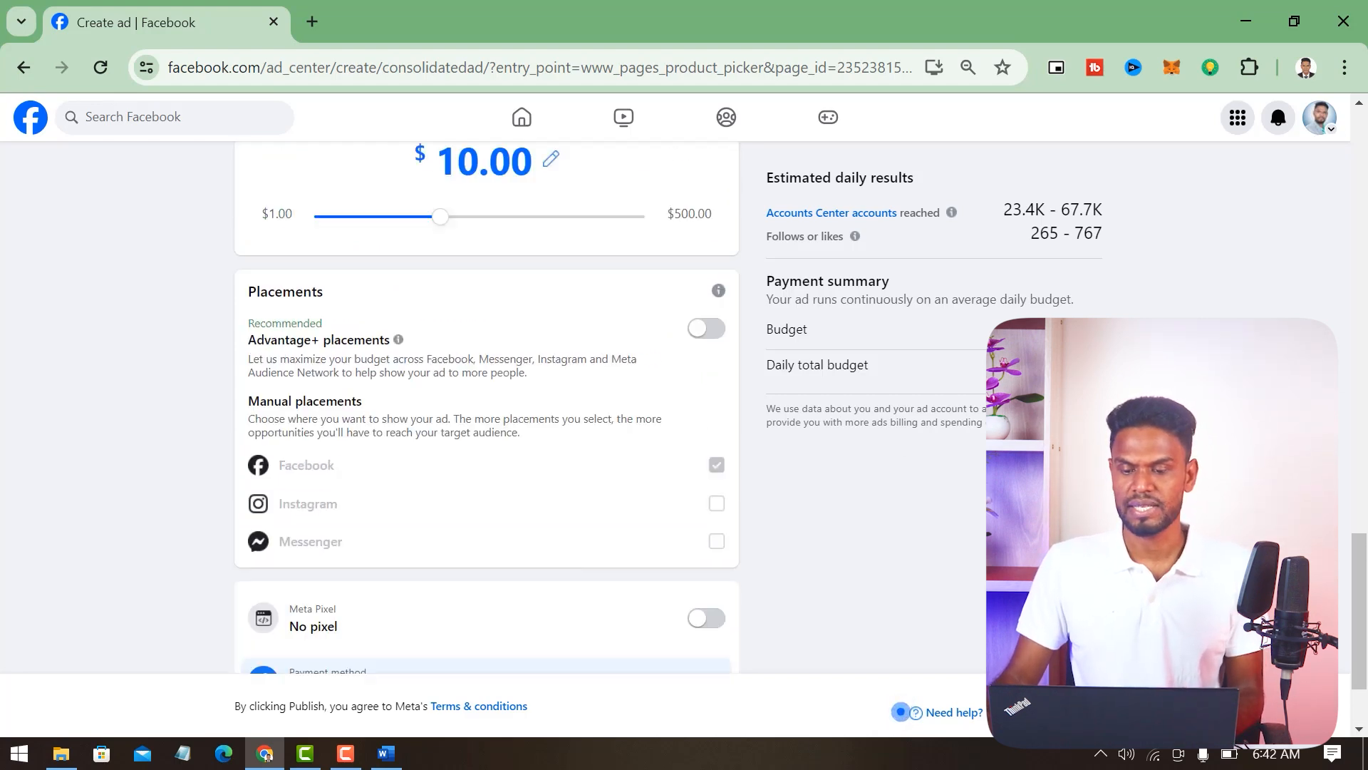
{"action": "scroll", "coordinate": [486, 406], "scroll_direction": "up", "scroll_amount": 5}
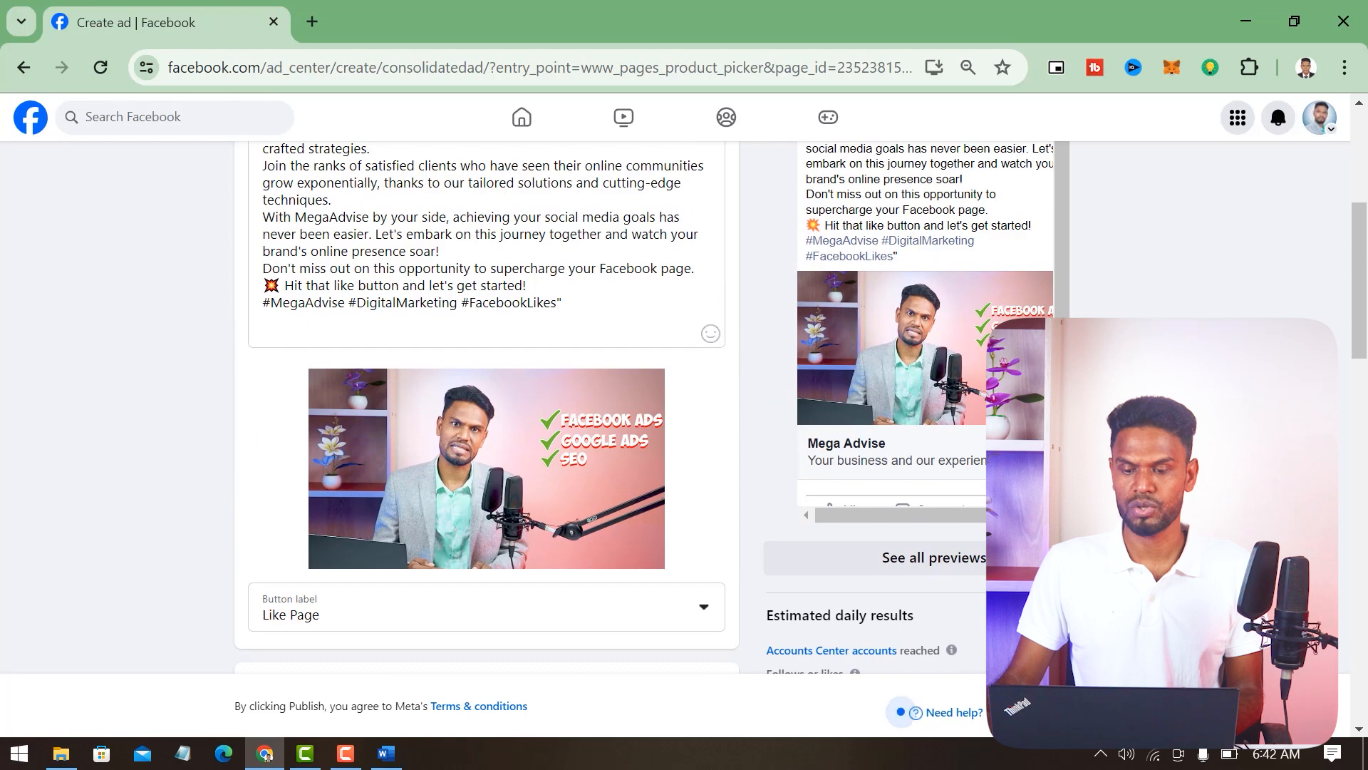
{"action": "scroll", "coordinate": [486, 406], "scroll_direction": "up", "scroll_amount": 5}
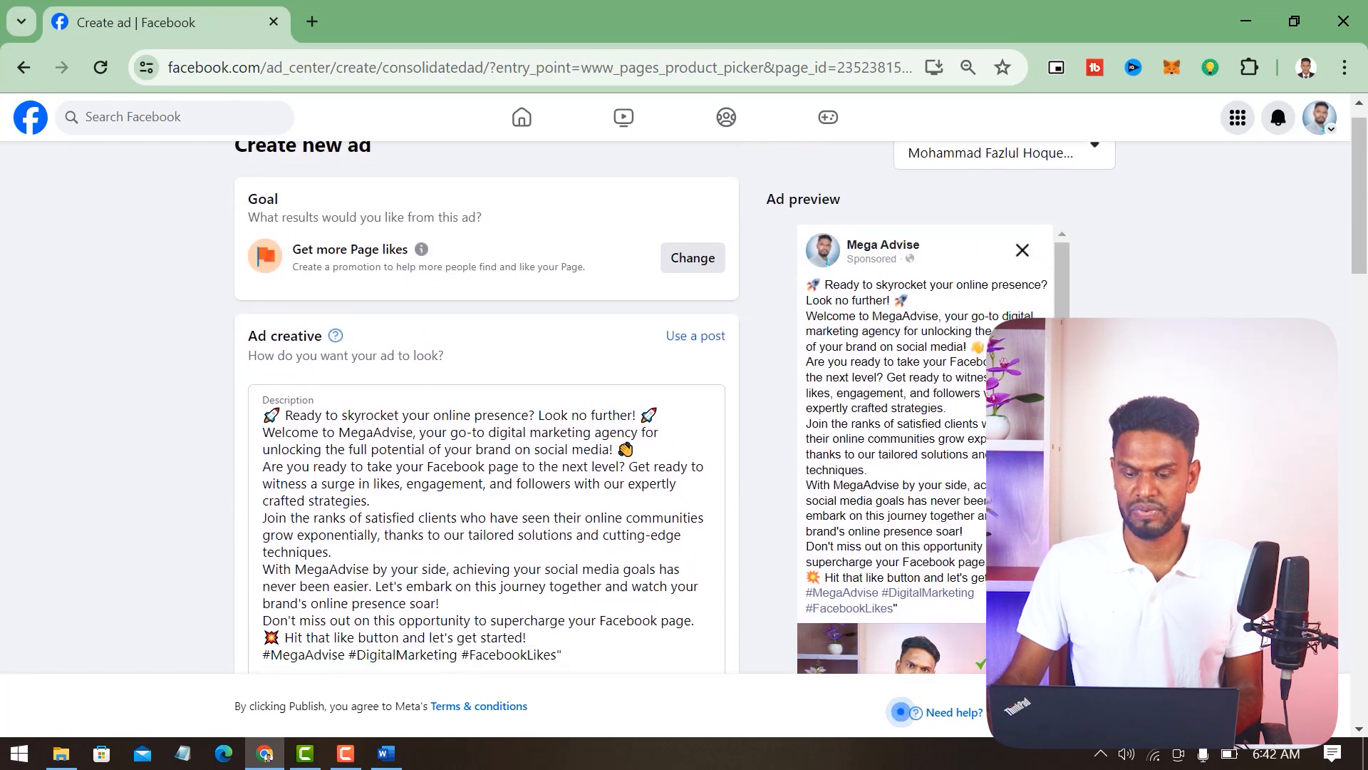
{"action": "scroll", "coordinate": [900, 711], "scroll_direction": "down", "scroll_amount": 3}
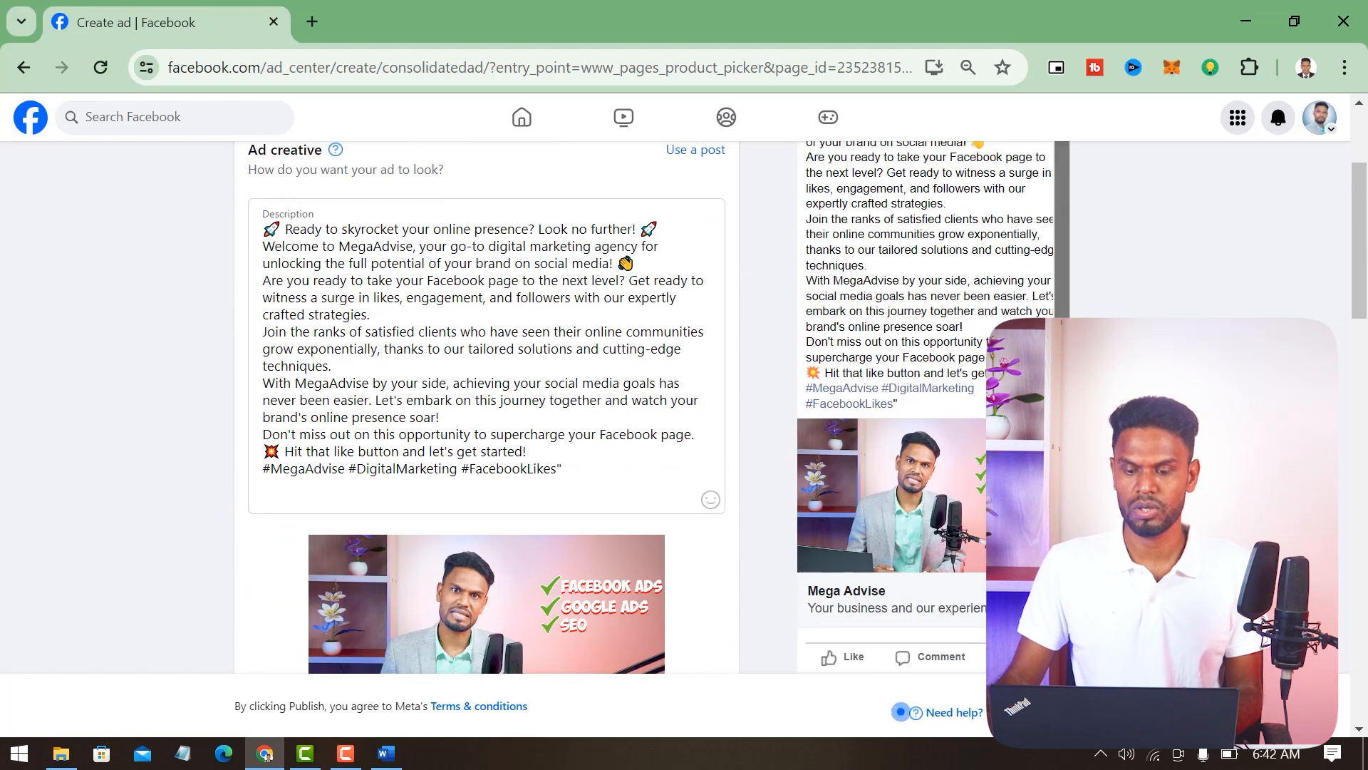
{"action": "scroll", "coordinate": [948, 472], "scroll_direction": "up", "scroll_amount": 1}
{"action": "scroll", "coordinate": [920, 316], "scroll_direction": "up", "scroll_amount": 3}
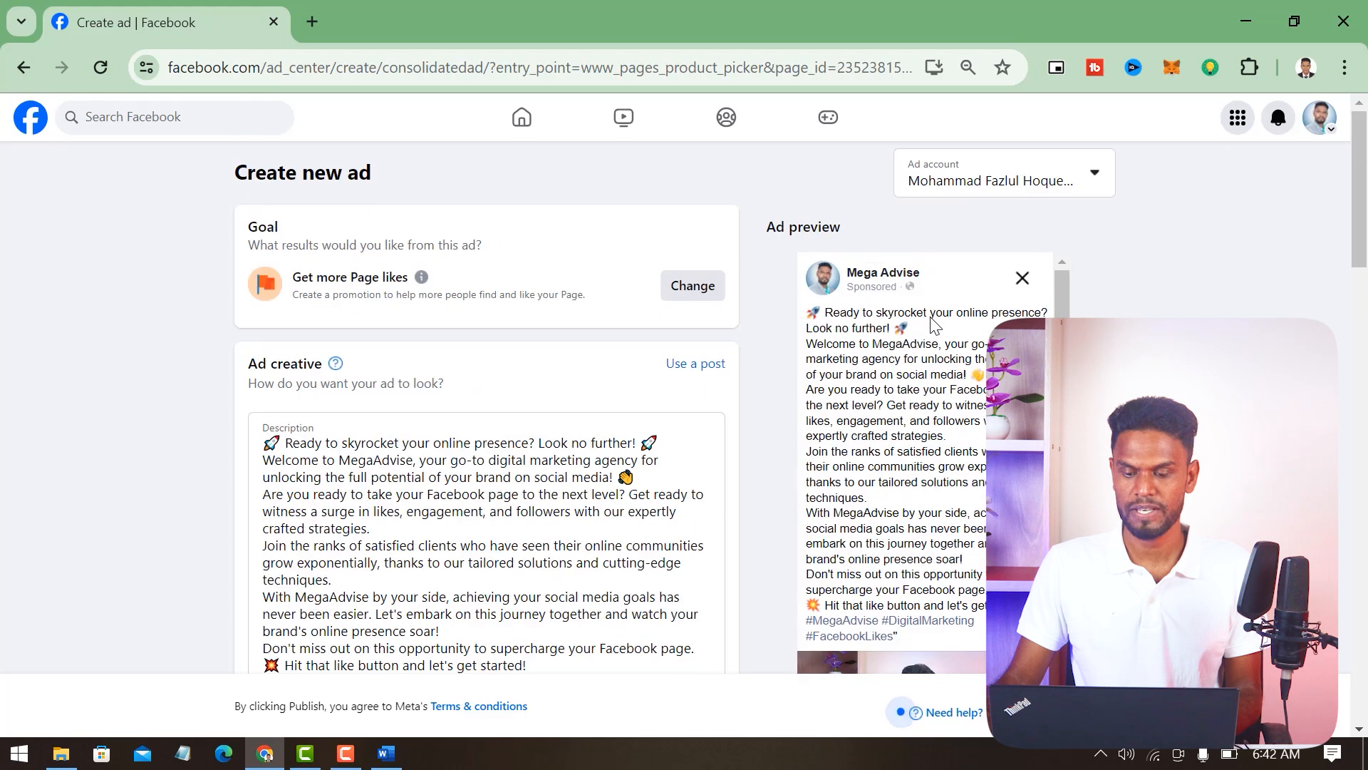
{"action": "scroll", "coordinate": [936, 327], "scroll_direction": "down", "scroll_amount": 4}
{"action": "scroll", "coordinate": [980, 284], "scroll_direction": "down", "scroll_amount": 8}
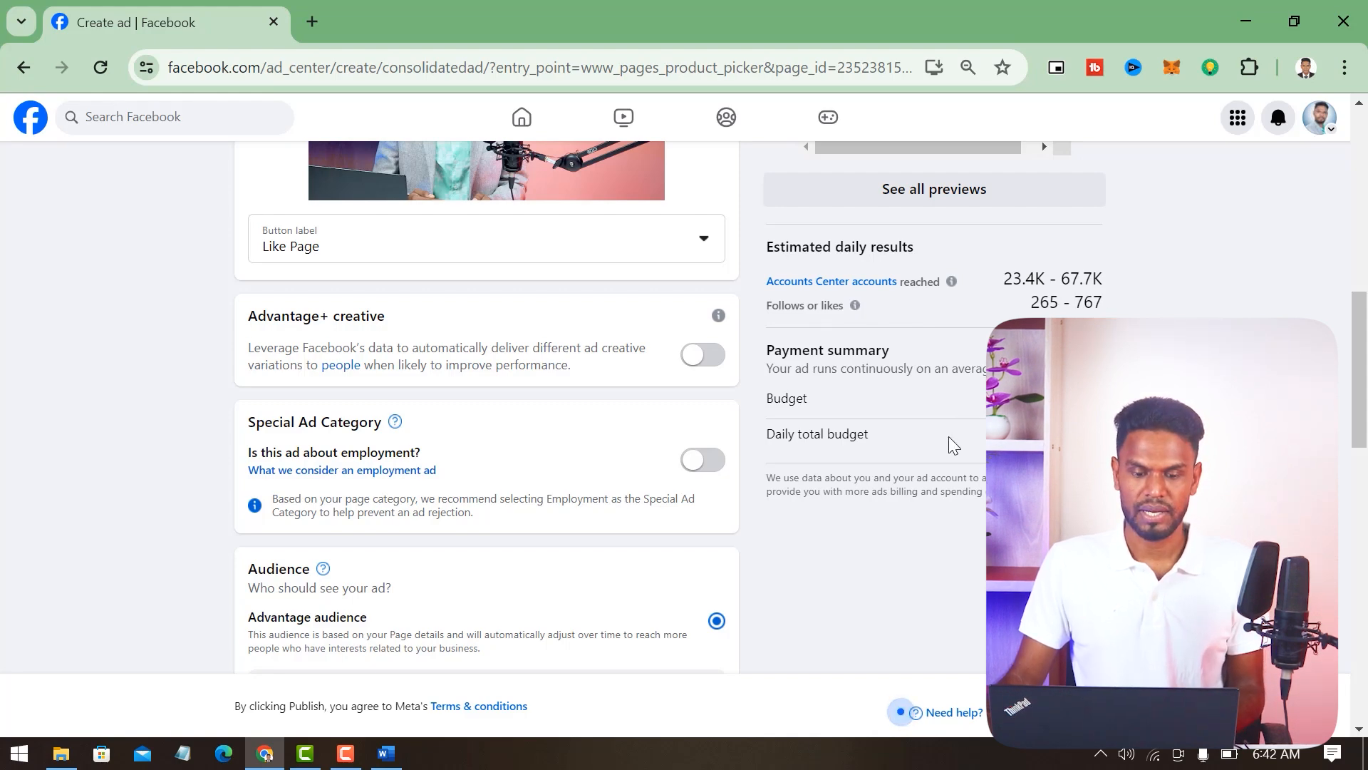
{"action": "scroll", "coordinate": [758, 384], "scroll_direction": "down", "scroll_amount": 5}
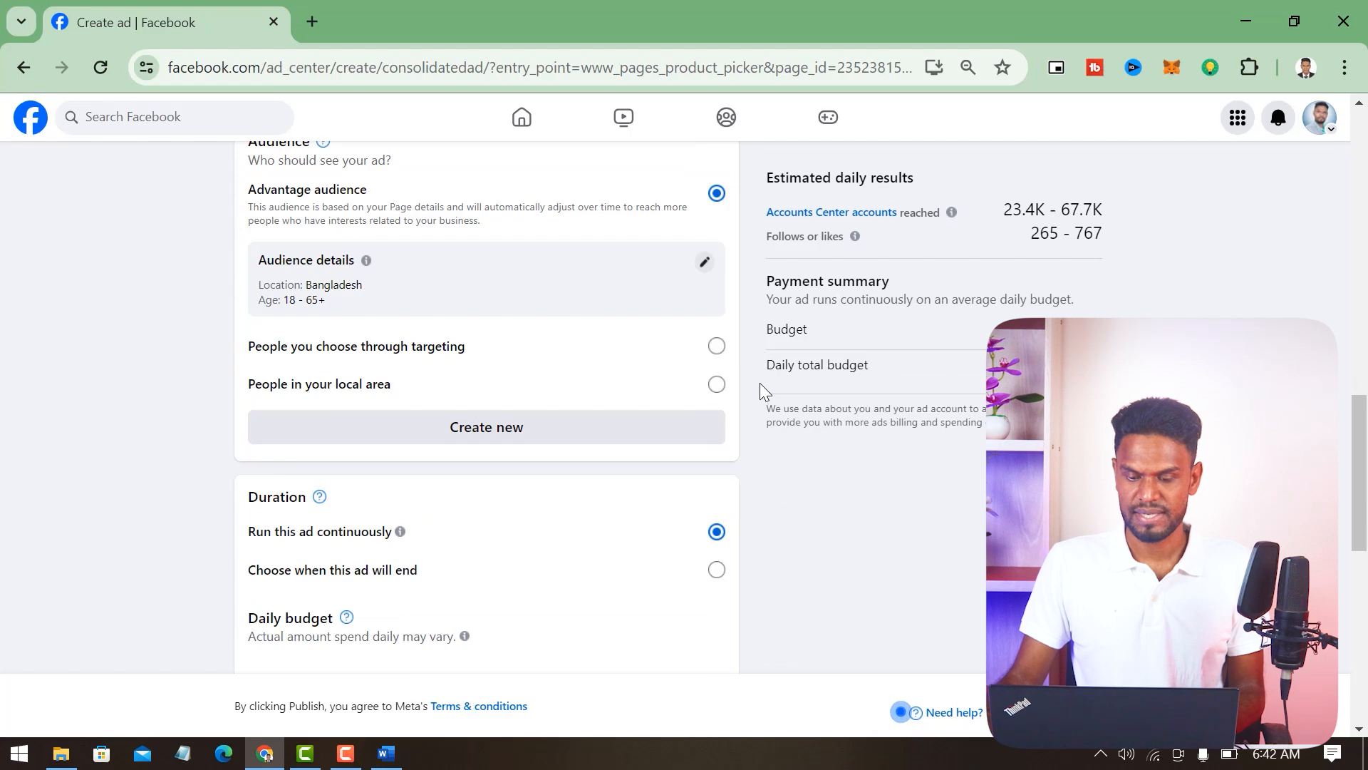
{"action": "scroll", "coordinate": [759, 383], "scroll_direction": "down", "scroll_amount": 10}
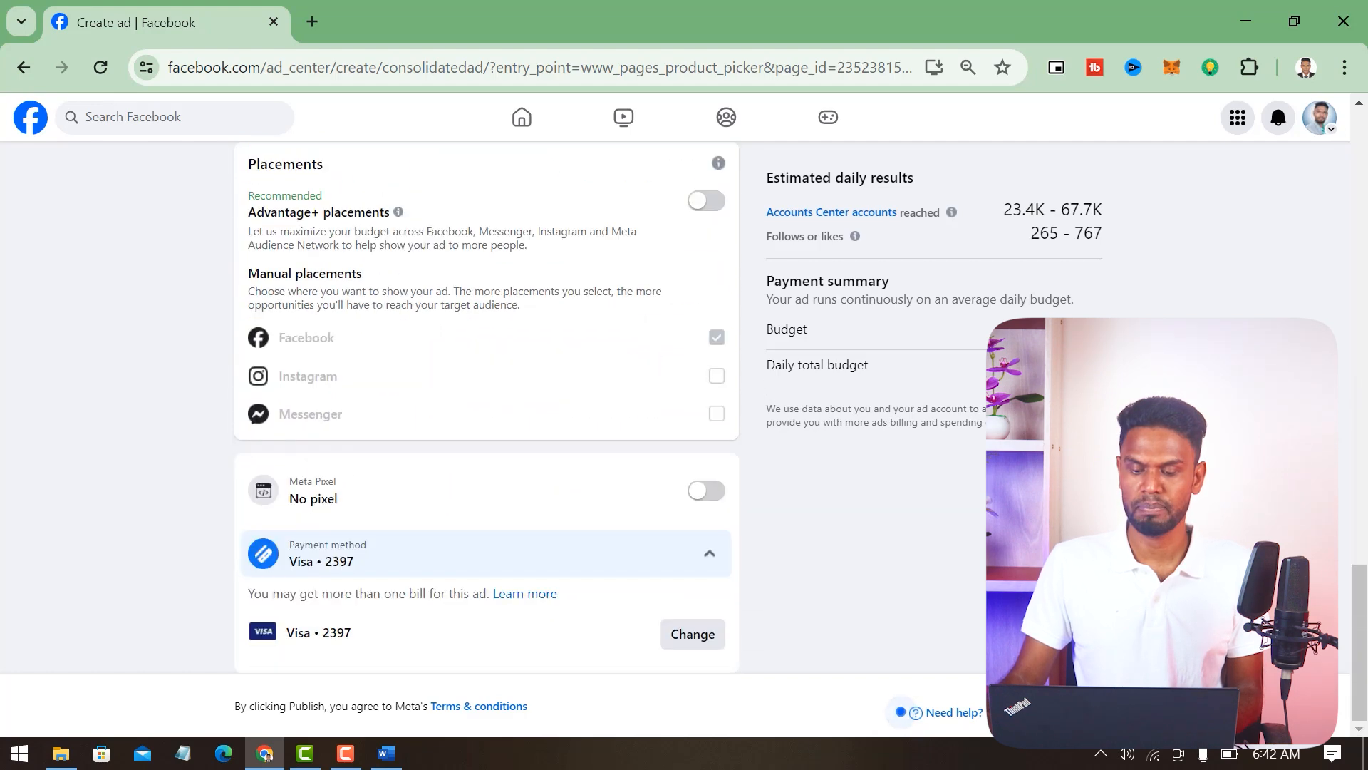